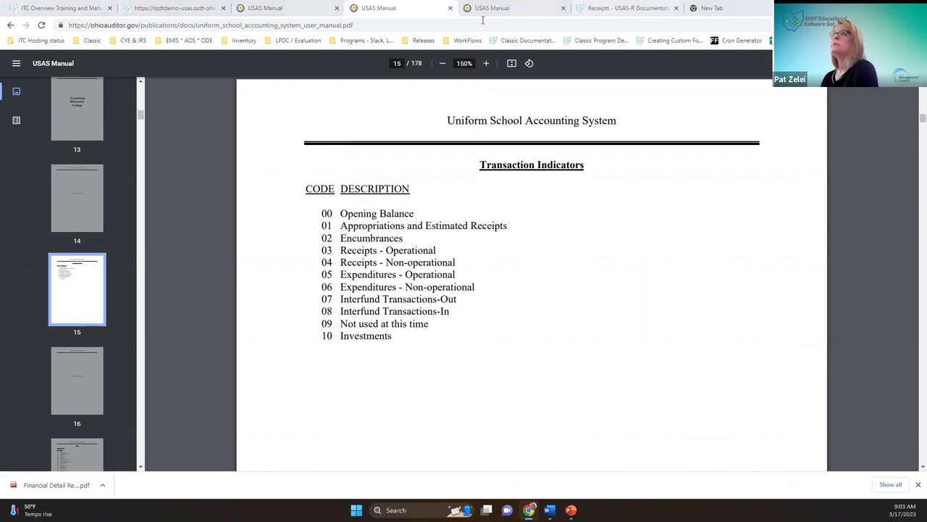
# Step: Examine the USAS Manual's receipt code listing from page 55 and highlight the state sources heading on page 59
pyautogui.click(494, 11)
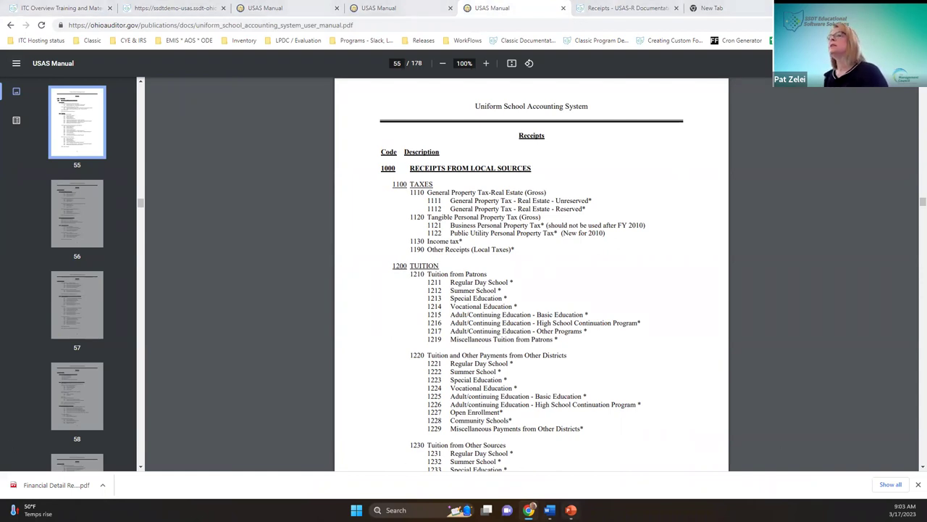
pyautogui.hotkey('alt', 'Tab')
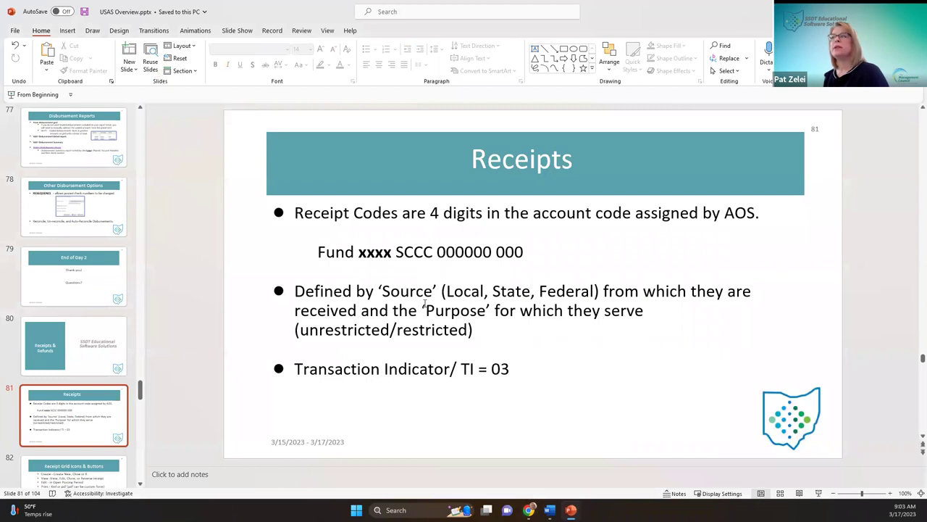
pyautogui.hotkey('alt', 'Tab')
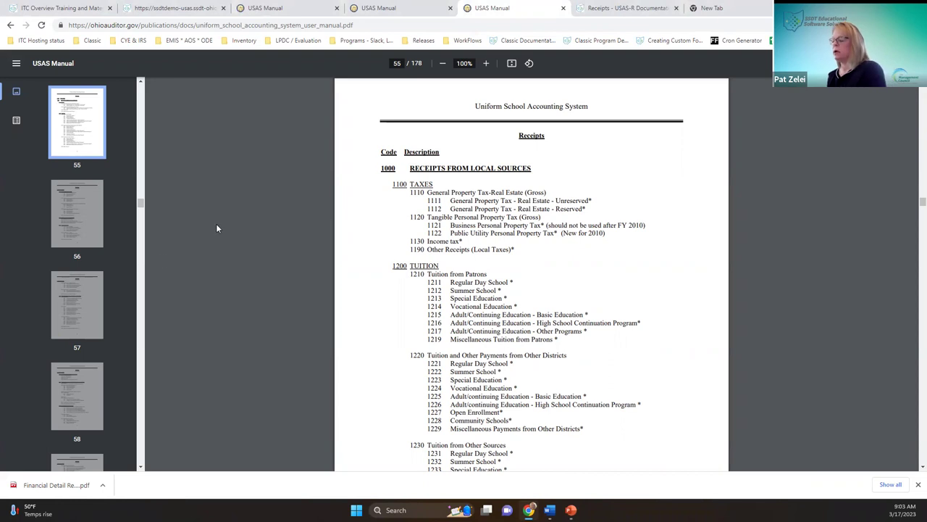
pyautogui.scroll(-1, 114, 330)
pyautogui.click(91, 384)
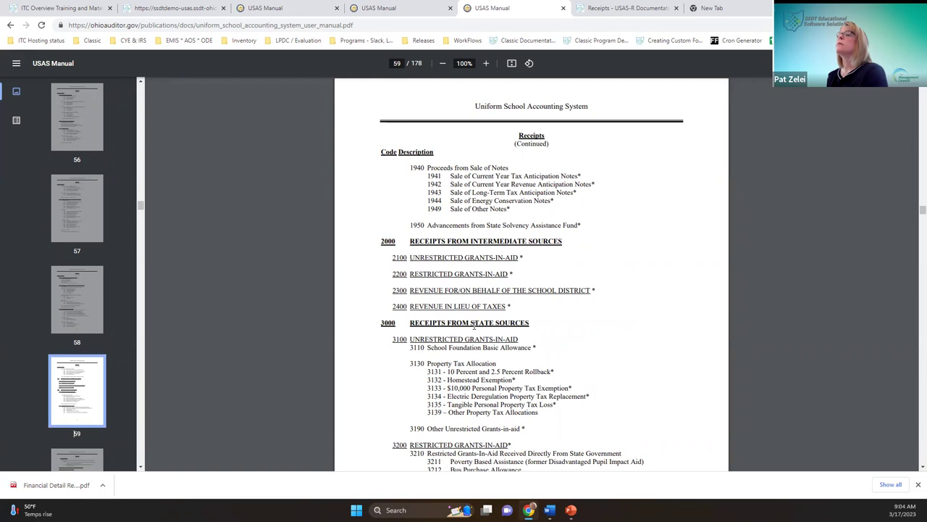
pyautogui.moveTo(470, 327); pyautogui.dragTo(530, 324)
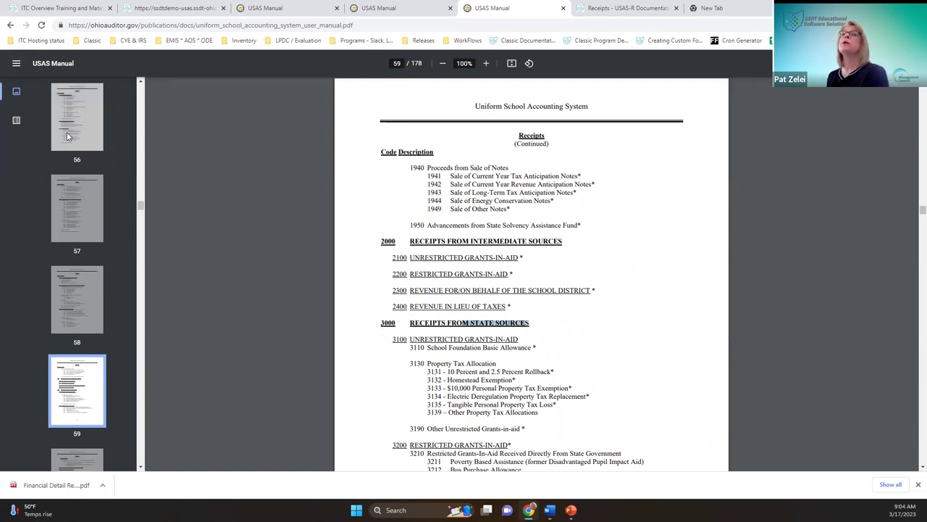
# Step: Review the local source receipt codes on pages 55 and 58, and return to the state sources heading on page 59
pyautogui.scroll(1, 78, 116)
pyautogui.click(89, 106)
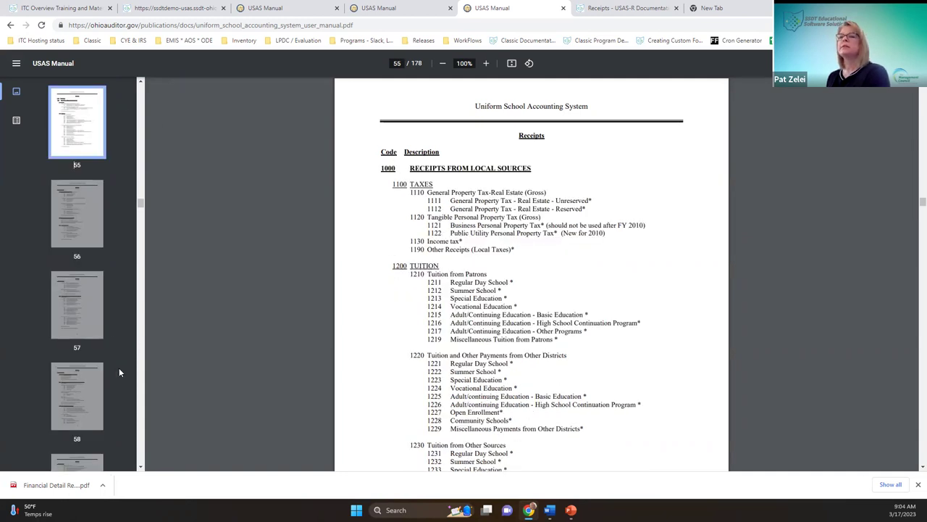
pyautogui.click(76, 397)
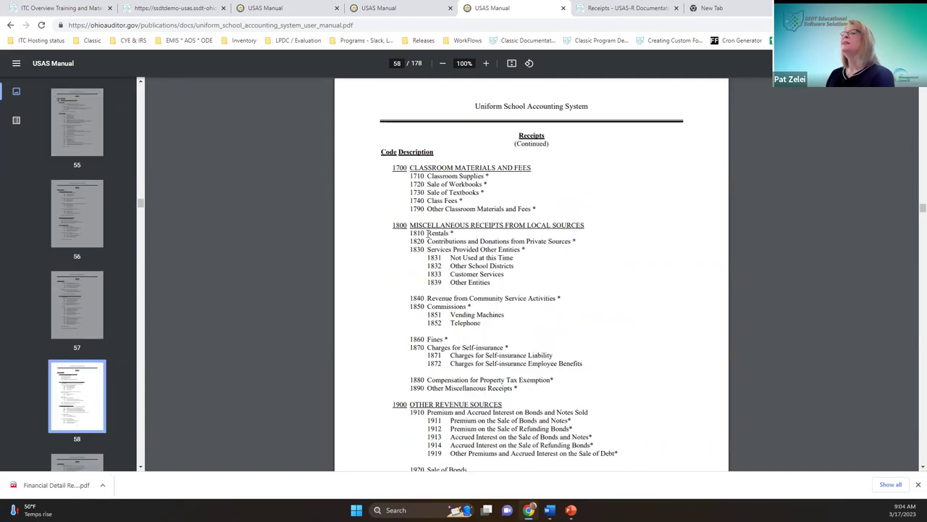
pyautogui.scroll(-3, 460, 393)
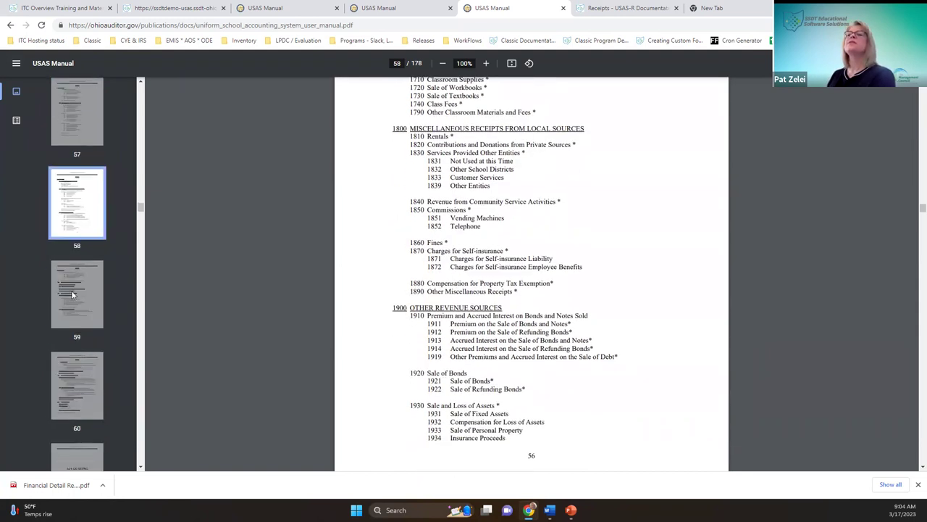
pyautogui.scroll(-10, 384, 310)
pyautogui.moveTo(529, 323); pyautogui.dragTo(464, 322)
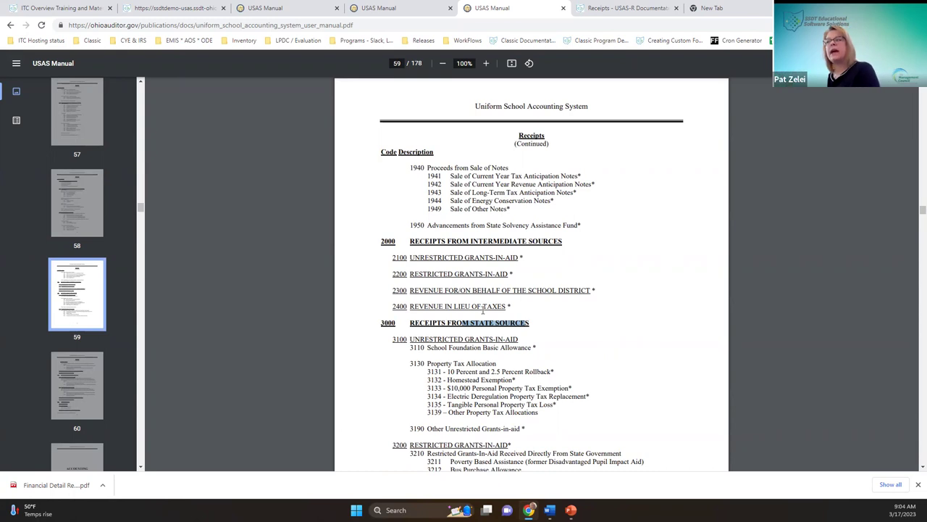
# Step: Examine the state, federal and other revenue codes through page 60, and go back through the local source codes to page 56
pyautogui.scroll(-10, 435, 274)
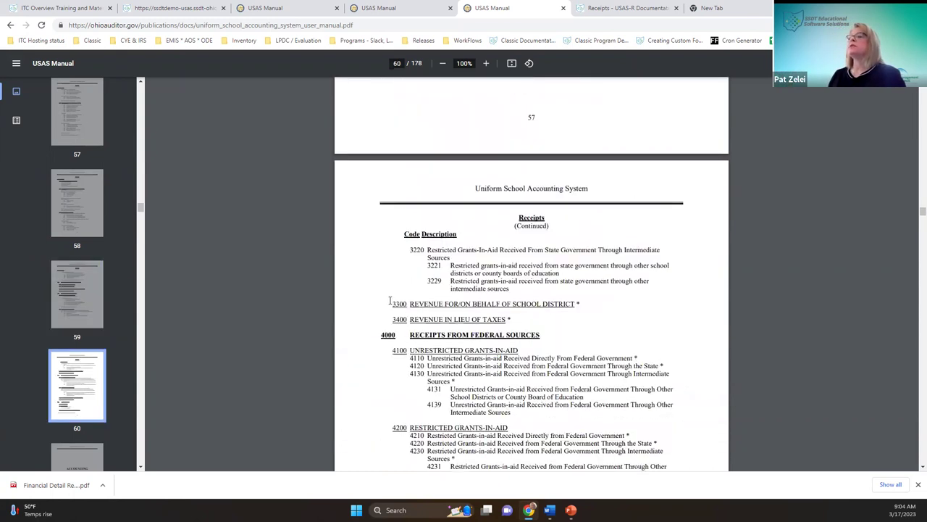
pyautogui.scroll(-2, 391, 303)
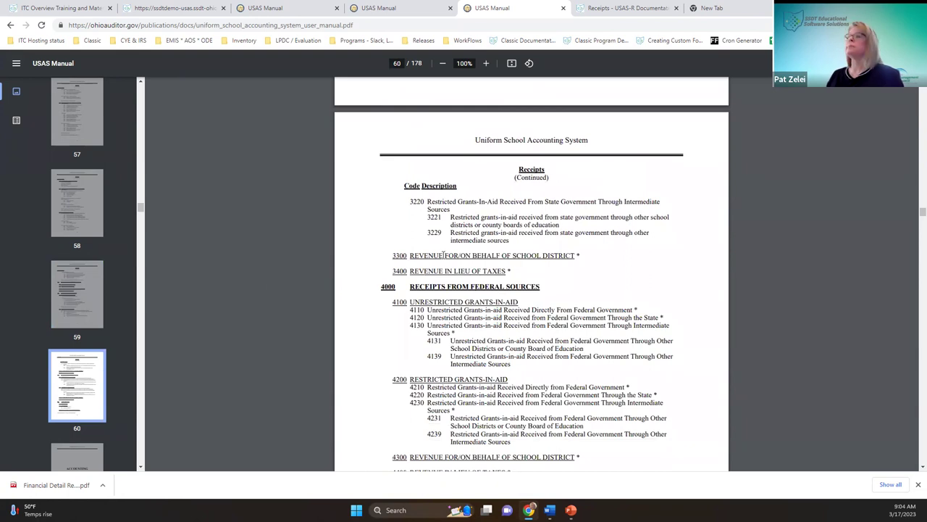
pyautogui.scroll(-3, 418, 274)
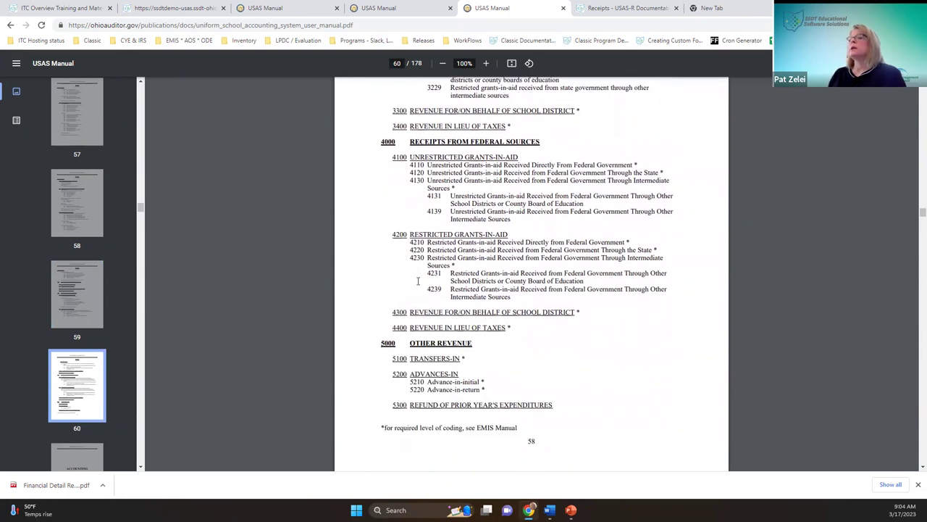
pyautogui.scroll(5, 417, 278)
pyautogui.scroll(3, 417, 279)
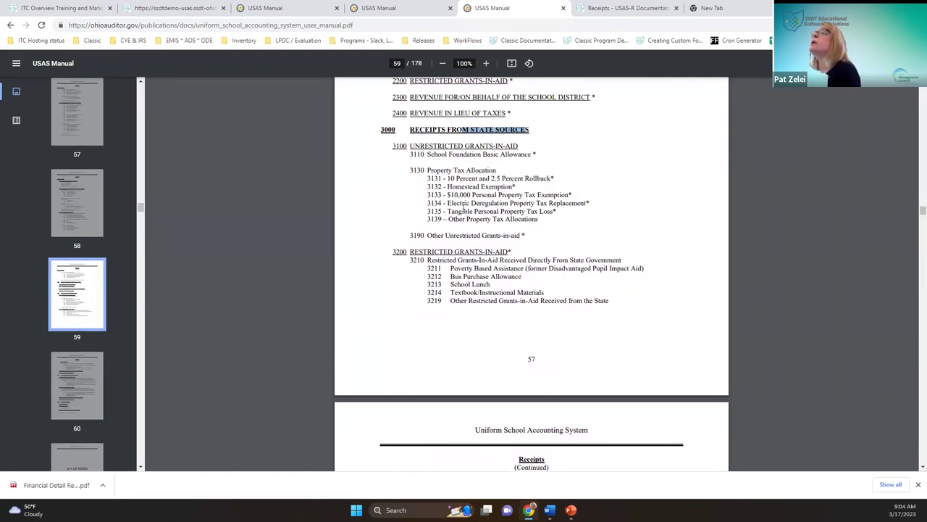
pyautogui.scroll(5, 464, 208)
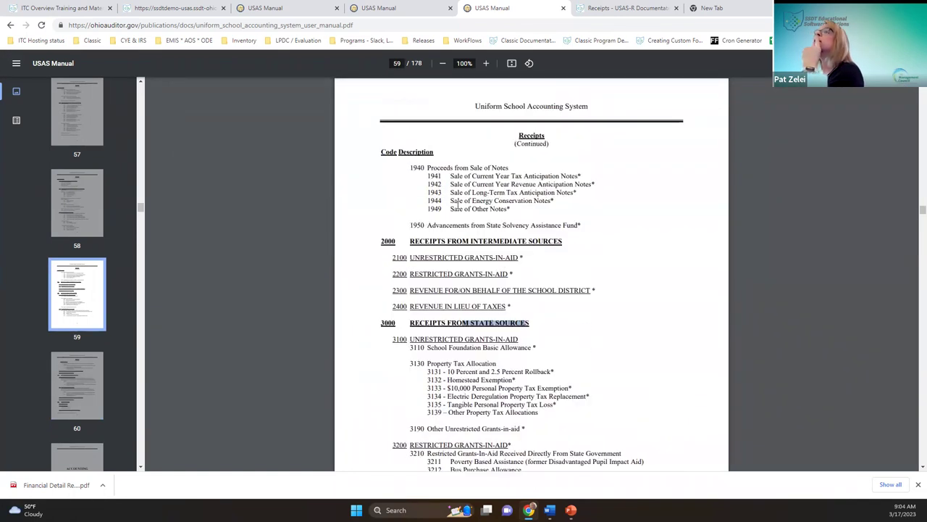
pyautogui.scroll(6, 457, 205)
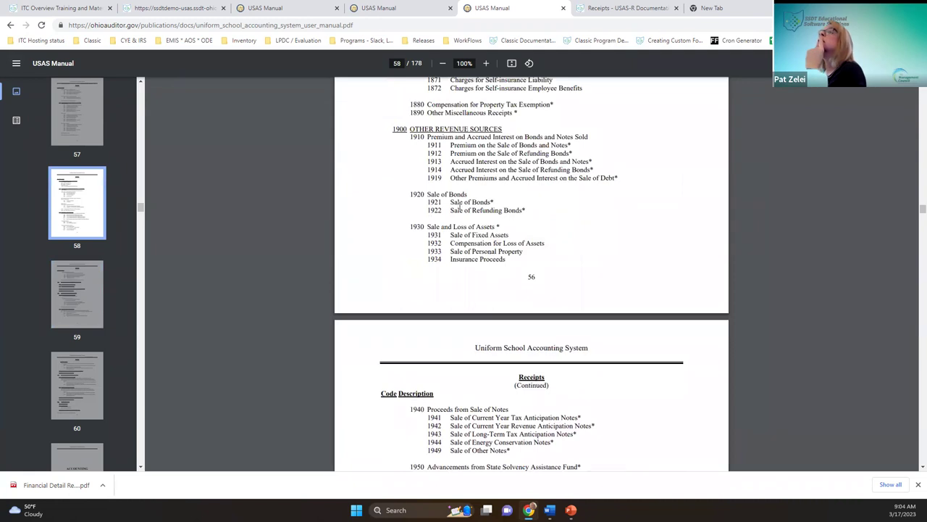
pyautogui.scroll(5, 459, 206)
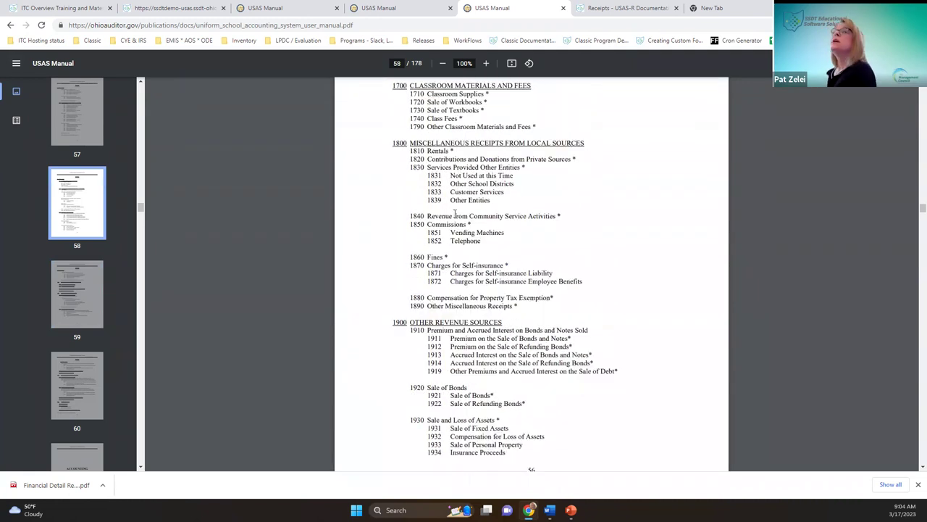
pyautogui.scroll(9, 912, 118)
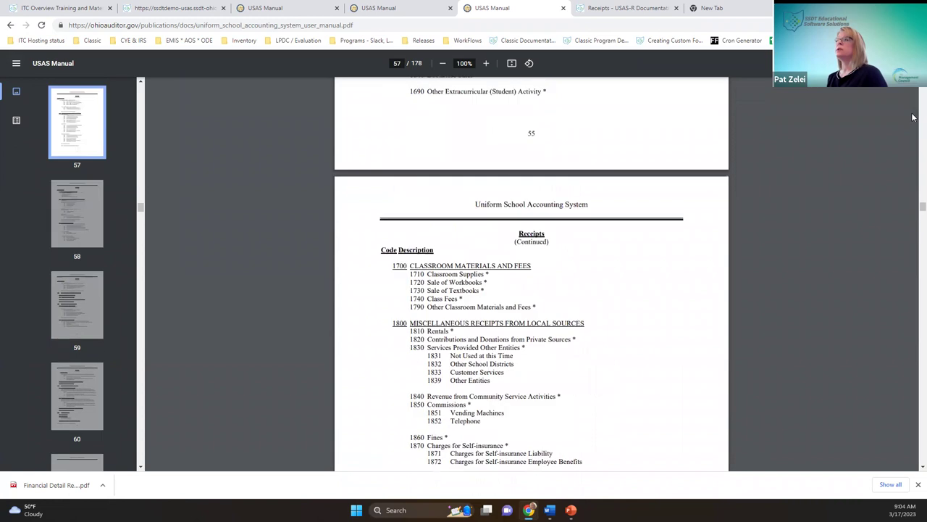
pyautogui.scroll(9, 912, 111)
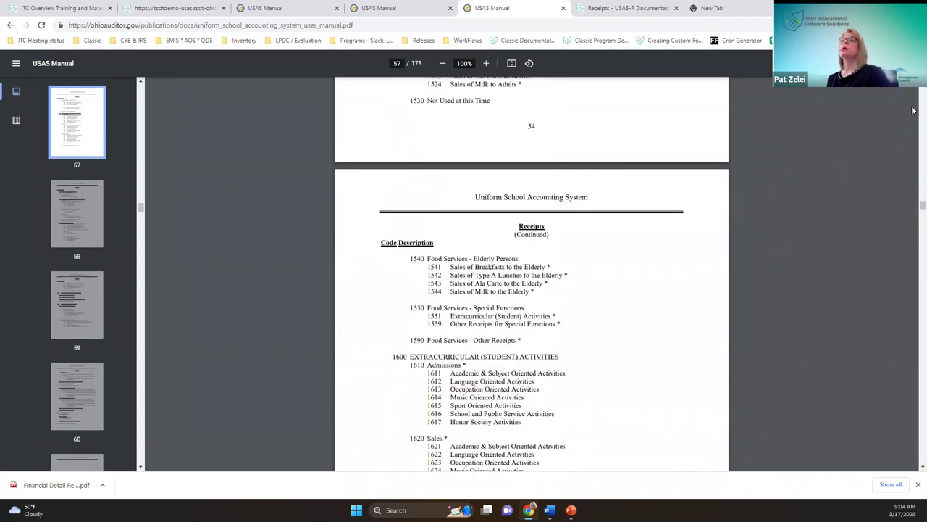
pyautogui.scroll(9, 913, 111)
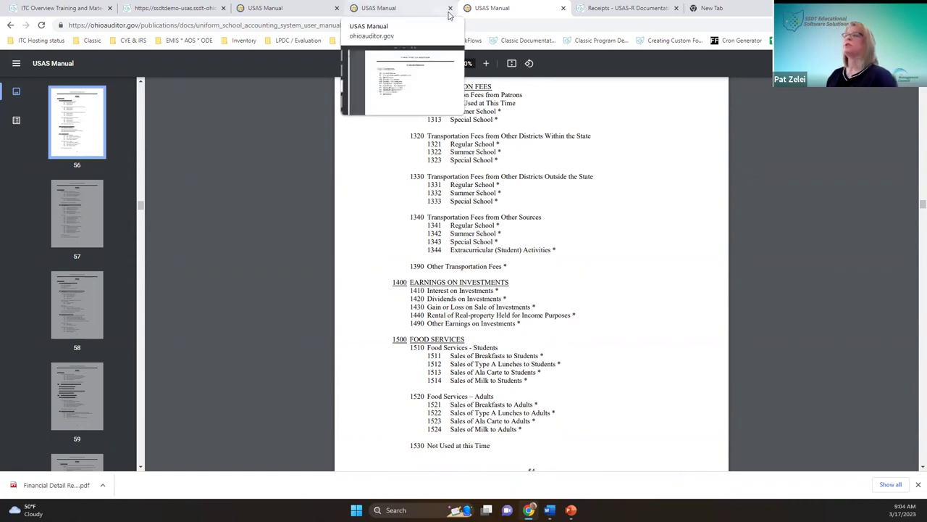
# Step: Switch to the USAS demo site, open the revenue accounts and sort them by Xref Code
pyautogui.click(158, 13)
pyautogui.click(53, 94)
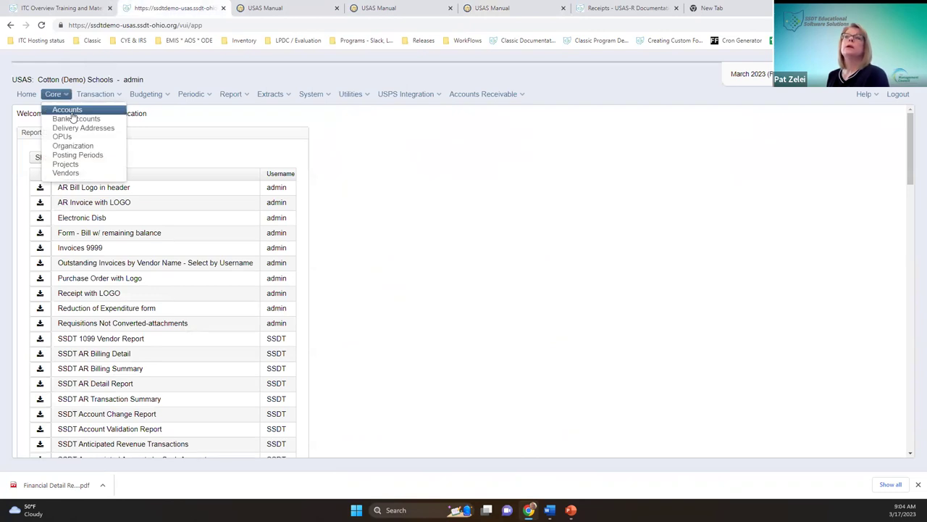
pyautogui.click(73, 111)
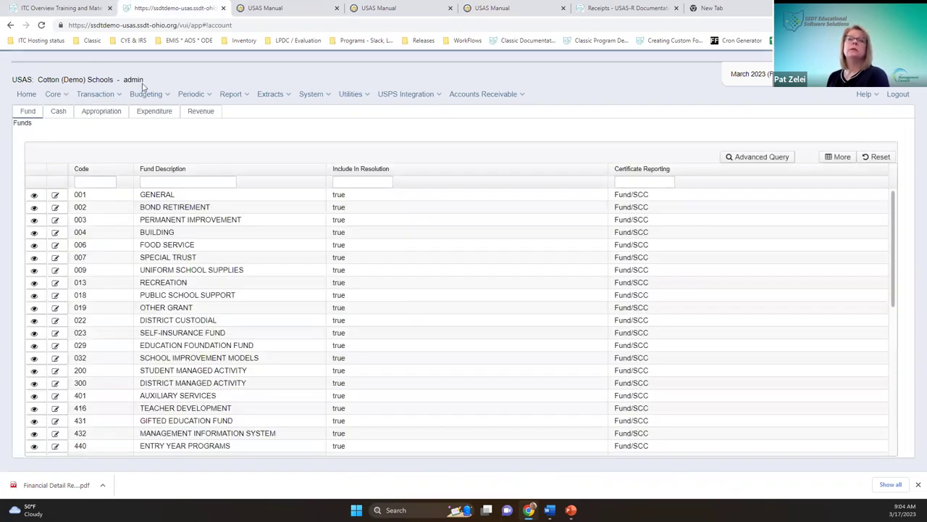
pyautogui.click(200, 110)
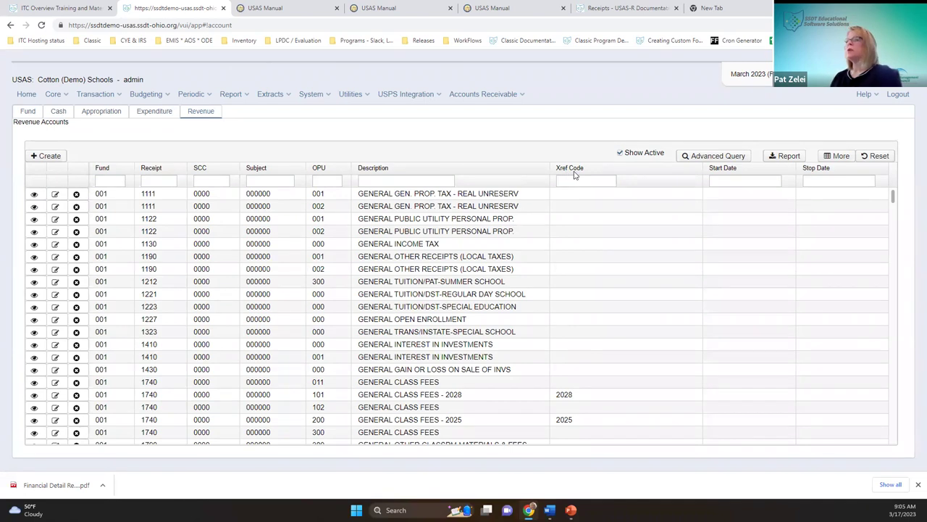
pyautogui.click(645, 169)
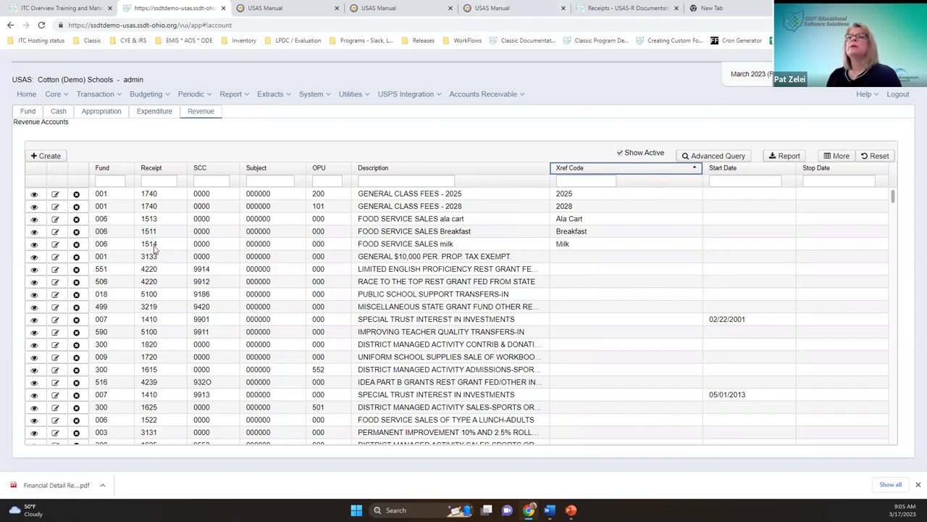
# Step: Check the food service receipt codes in the USAS Manual and return to the revenue accounts
pyautogui.click(501, 12)
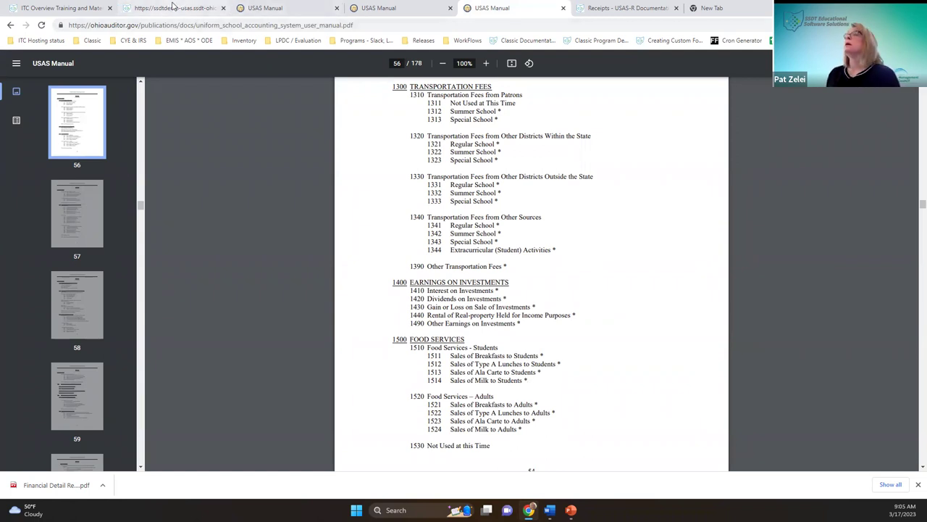
pyautogui.click(173, 8)
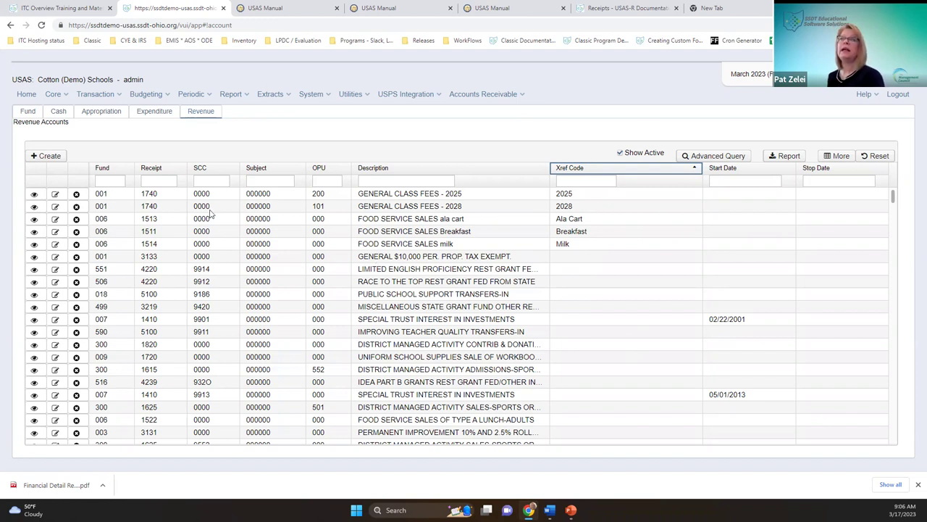
# Step: View the details of the first expenditure account and the first revenue account to compare their Xref Code fields, closing each record
pyautogui.click(156, 119)
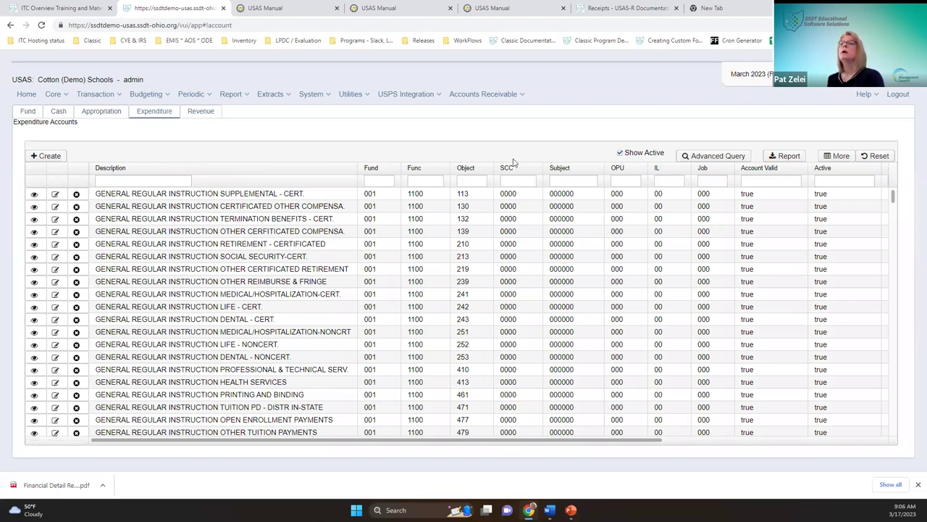
pyautogui.click(34, 193)
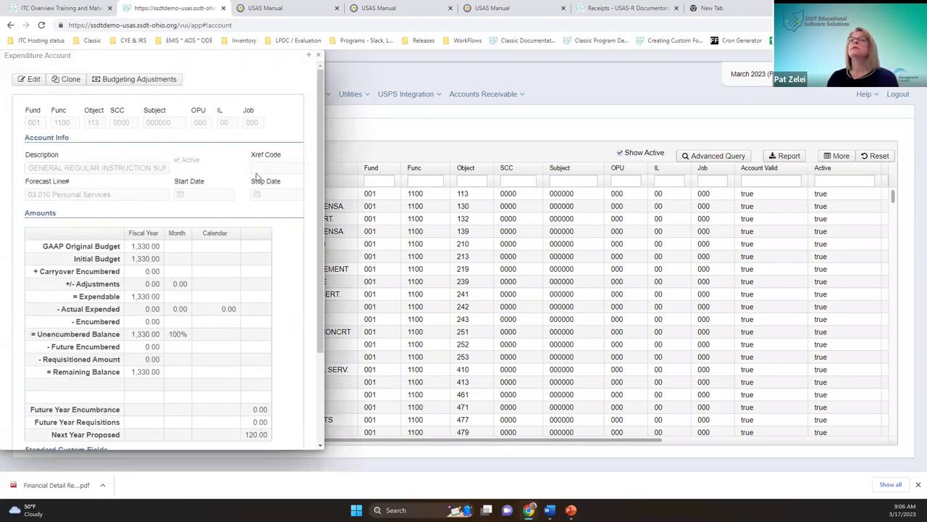
pyautogui.click(318, 55)
pyautogui.click(205, 113)
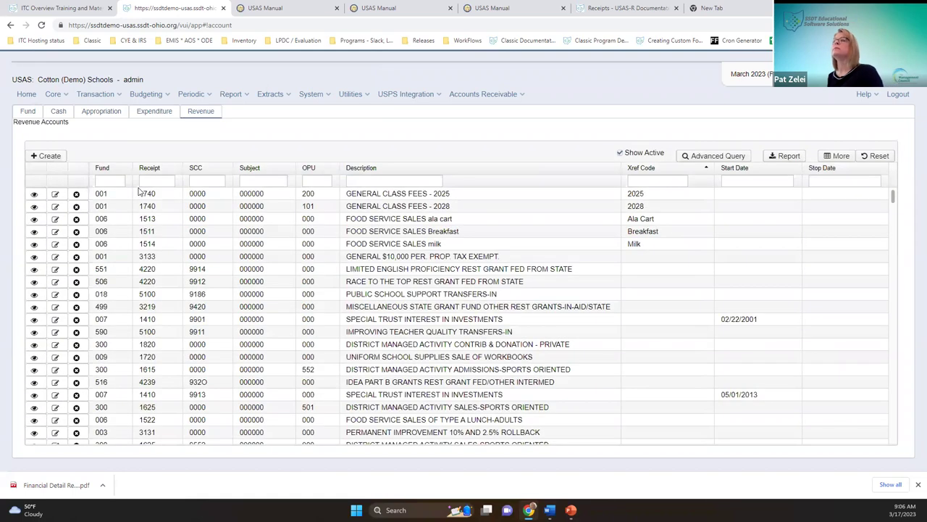
pyautogui.click(39, 194)
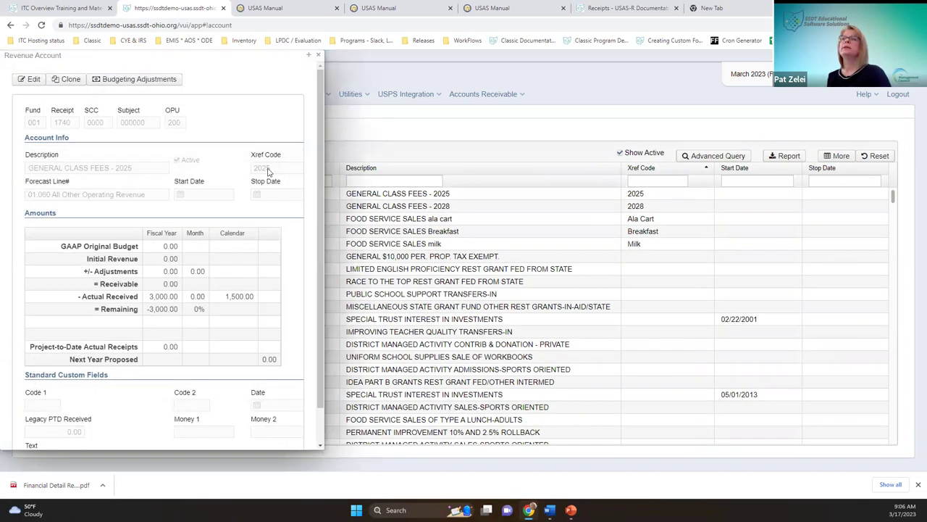
pyautogui.click(318, 56)
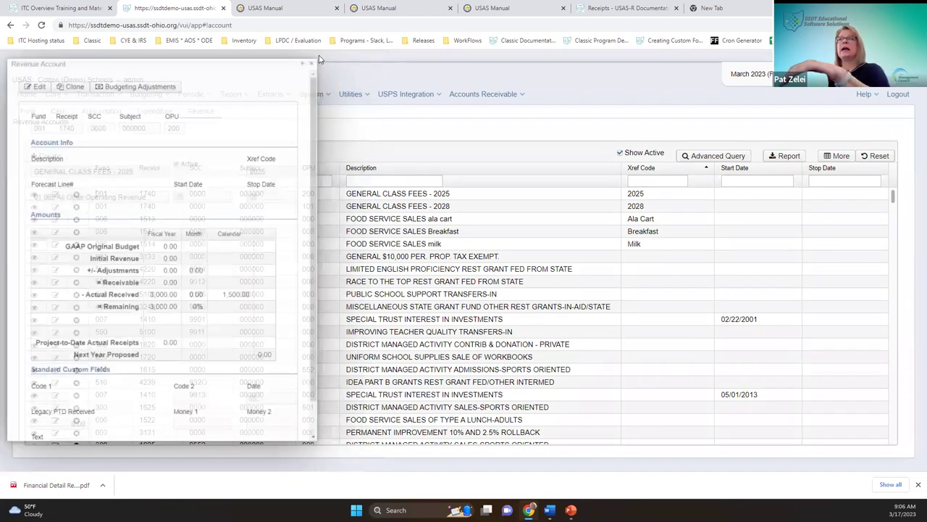
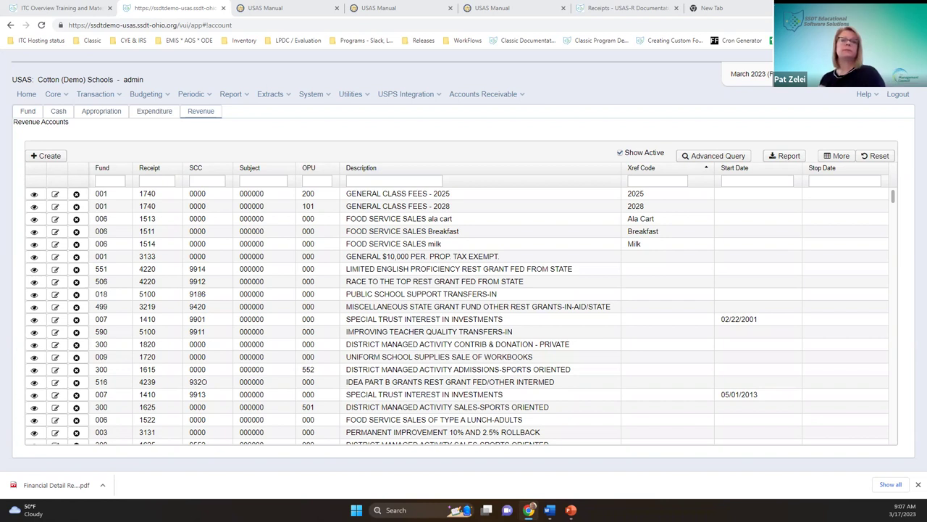
# Step: Open the Posting Periods list to check which periods are open and current
pyautogui.click(114, 97)
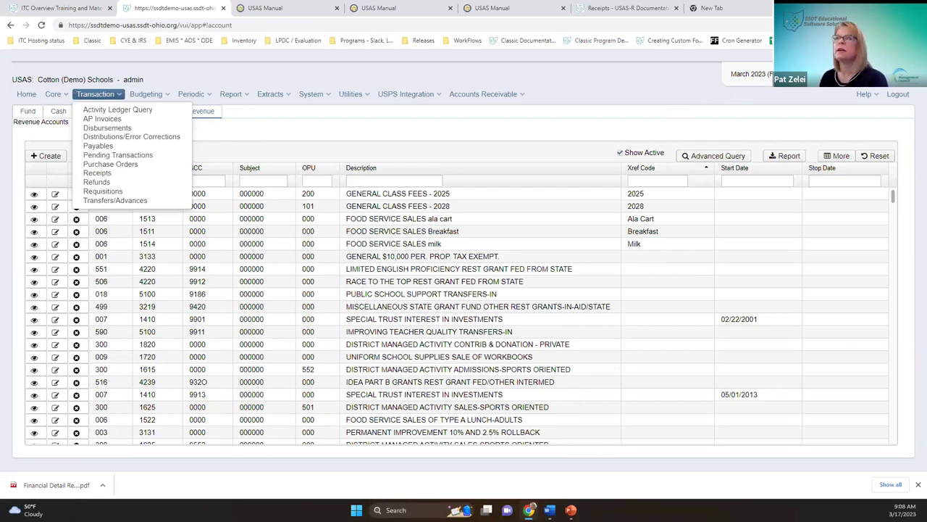
pyautogui.click(55, 95)
pyautogui.click(48, 96)
pyautogui.click(49, 97)
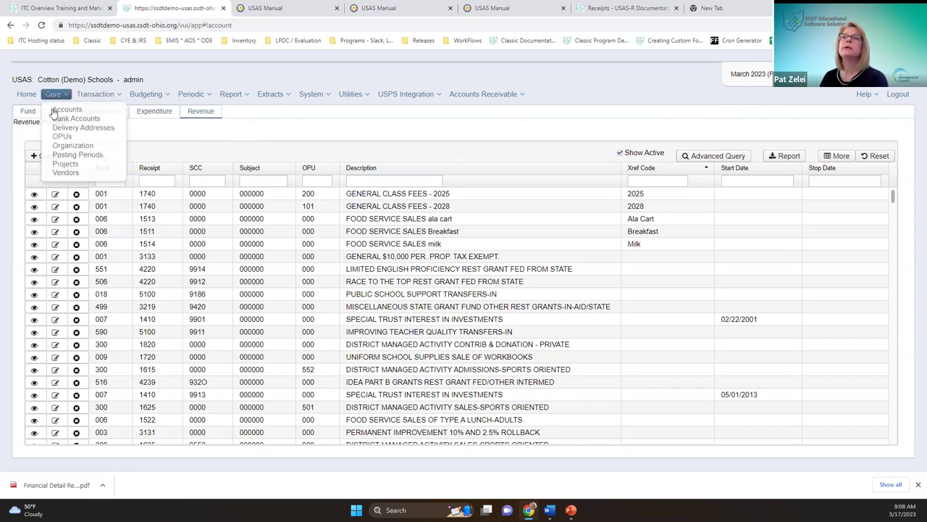
pyautogui.click(65, 155)
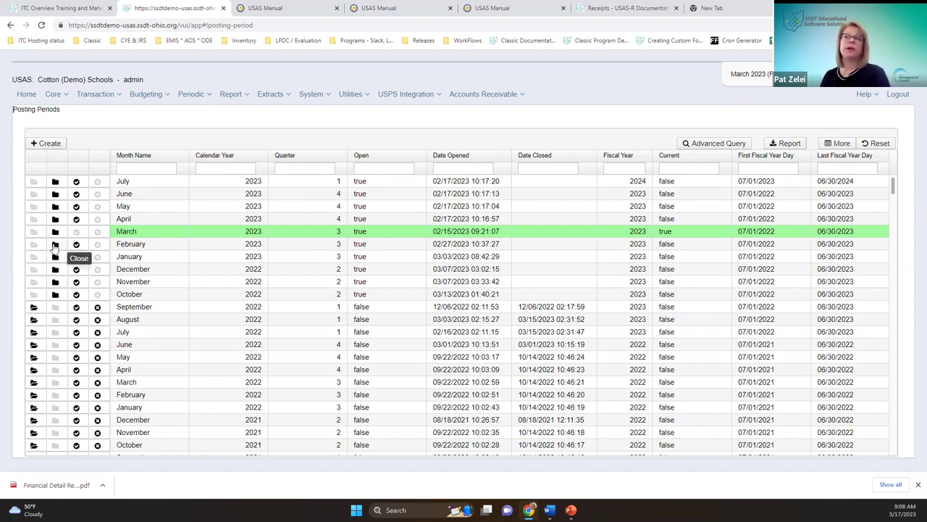
# Step: Open the Receipts list and start creating a new receipt
pyautogui.click(108, 94)
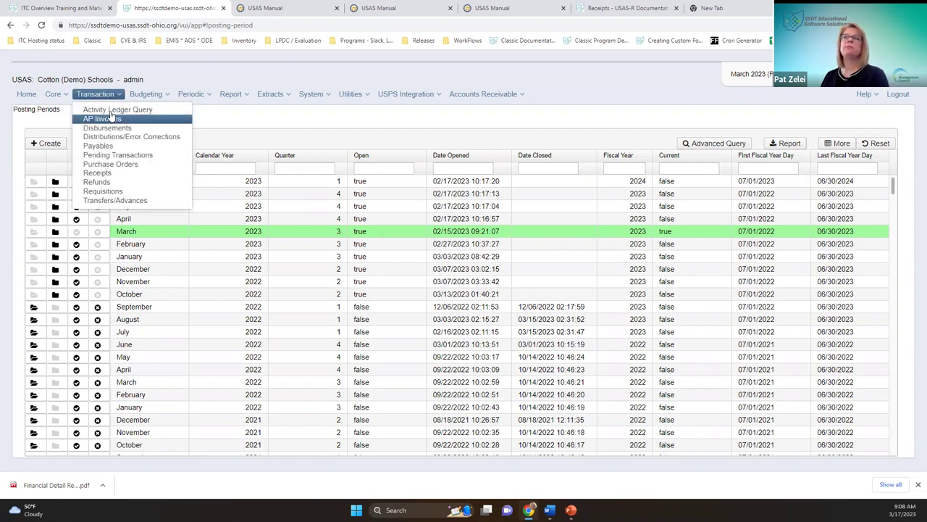
pyautogui.click(105, 176)
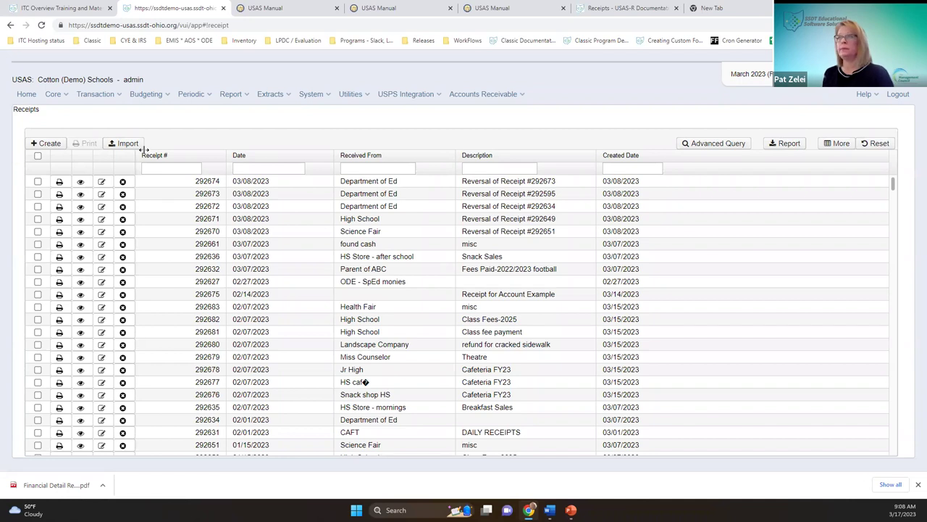
pyautogui.click(60, 147)
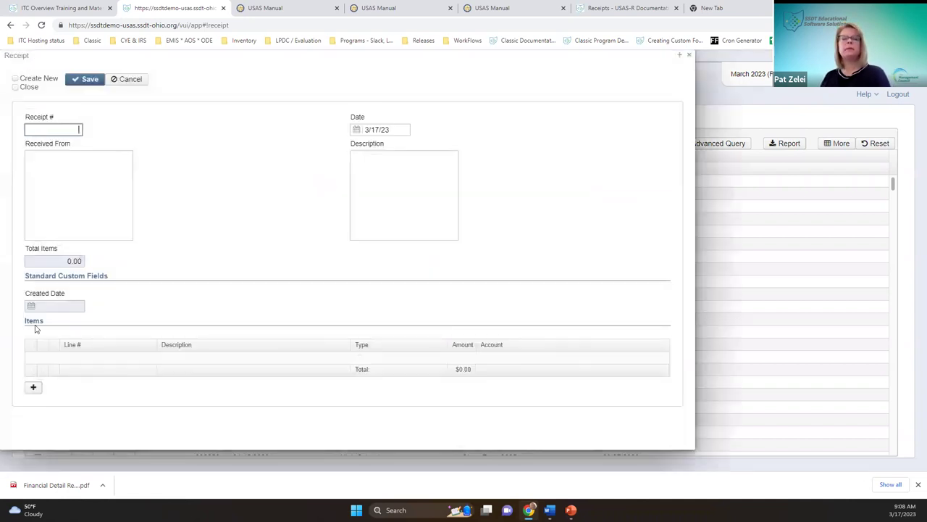
# Step: Try the Create New and Close save options on the receipt form, leaving Close enabled
pyautogui.click(41, 80)
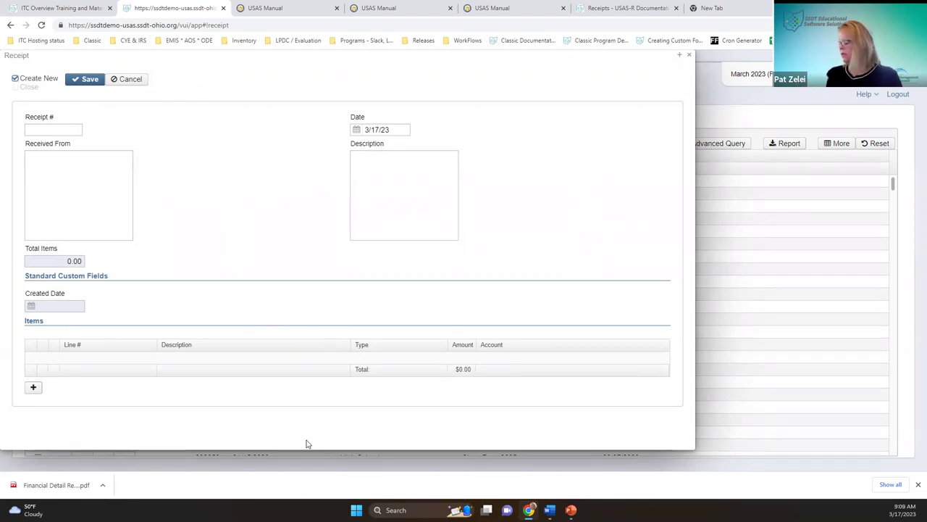
pyautogui.click(37, 79)
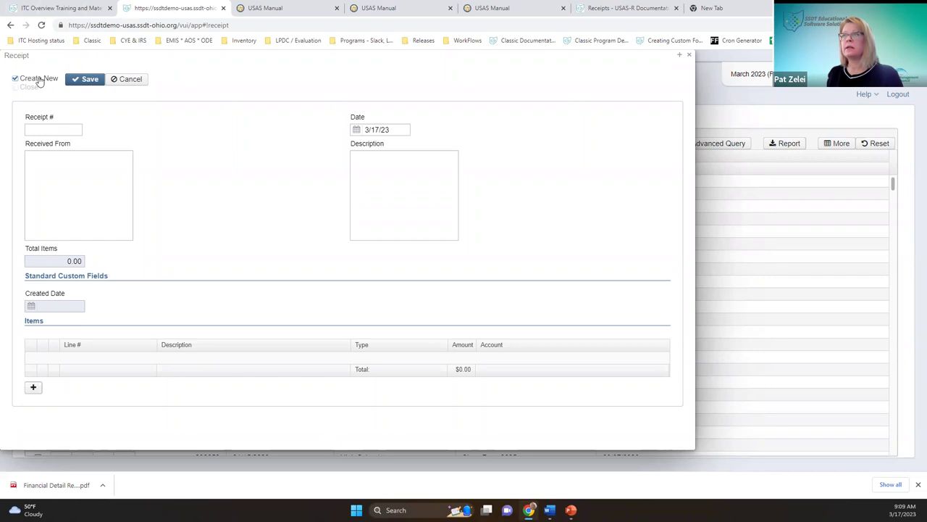
pyautogui.click(32, 88)
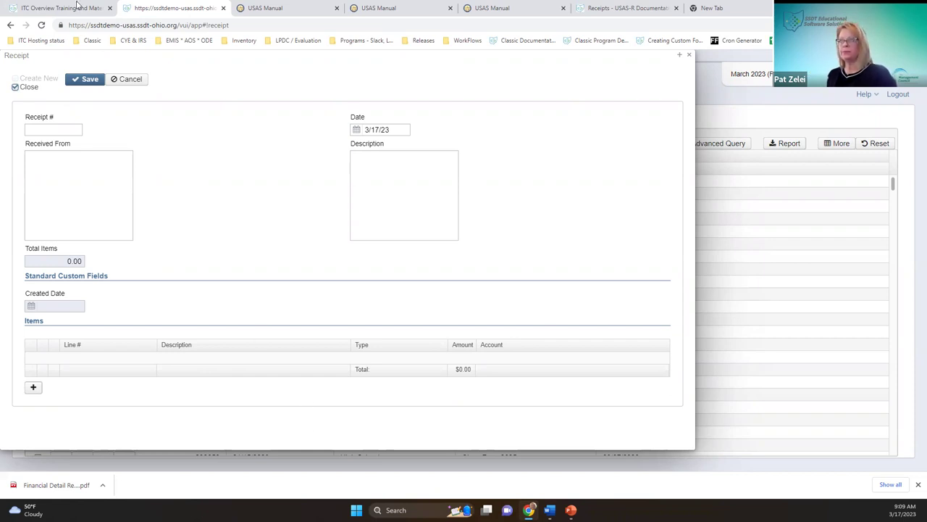
pyautogui.click(20, 87)
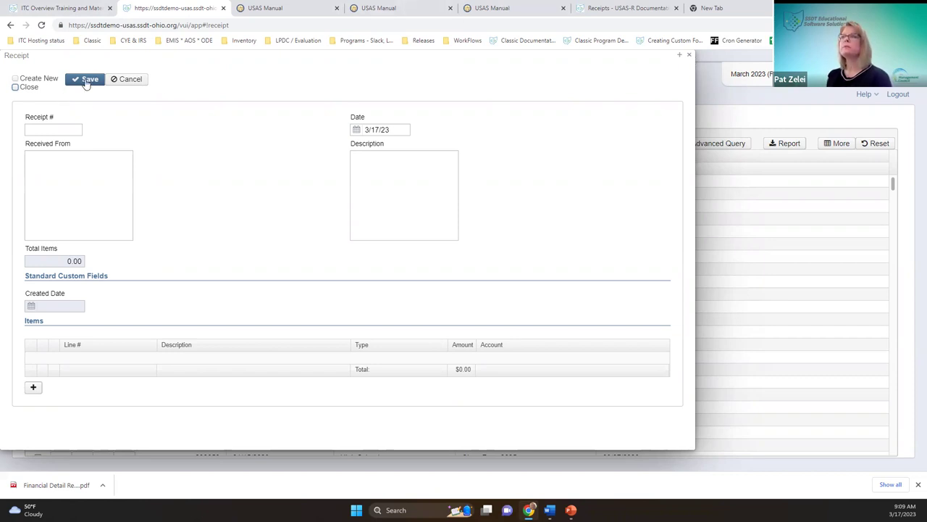
pyautogui.click(28, 88)
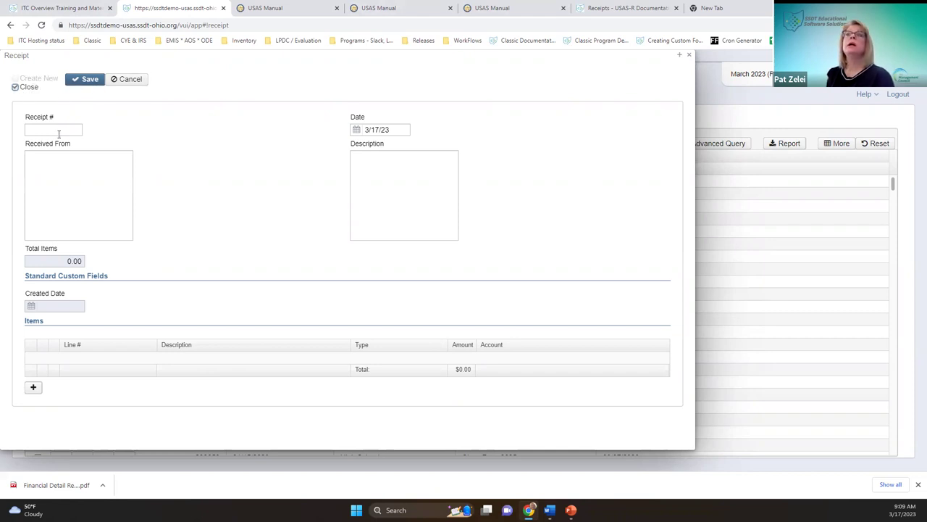
# Step: Move the receipt form lower on the page and view the available System options
pyautogui.rightClick(60, 135)
pyautogui.click(292, 166)
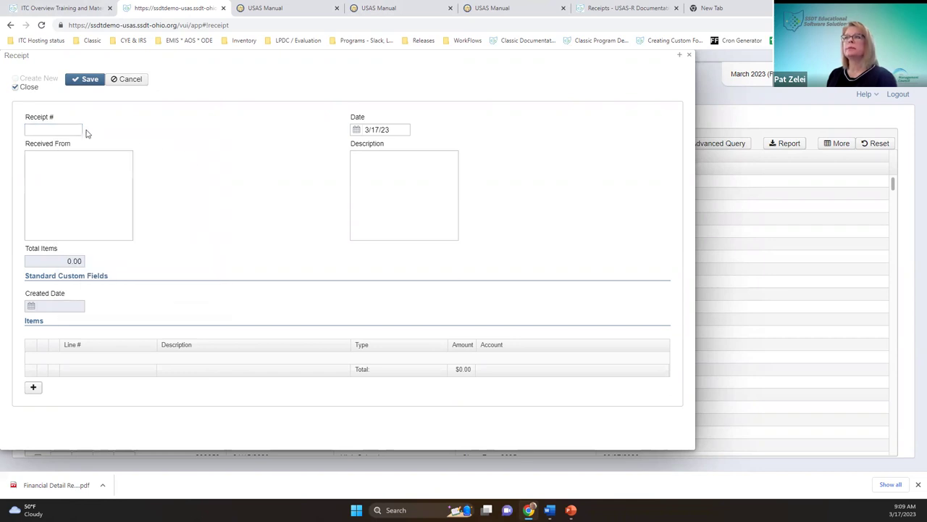
pyautogui.click(60, 129)
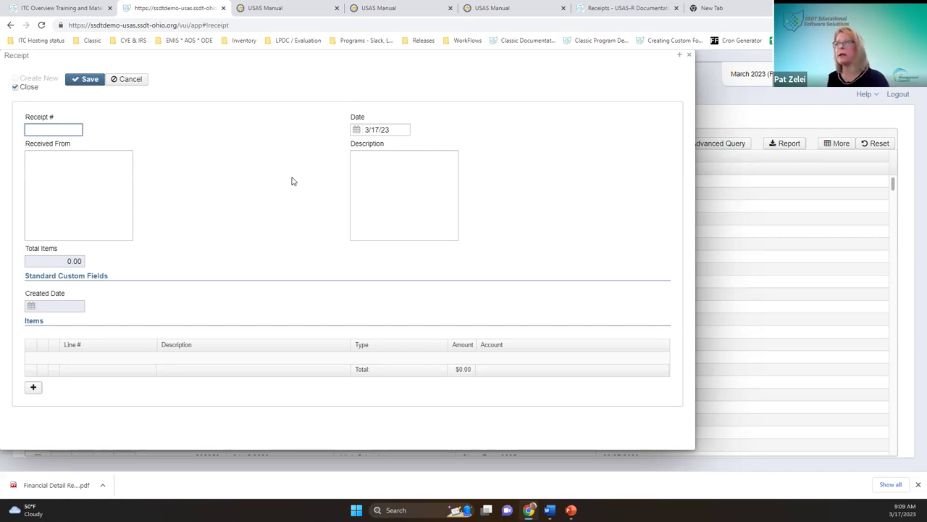
pyautogui.doubleClick(443, 53)
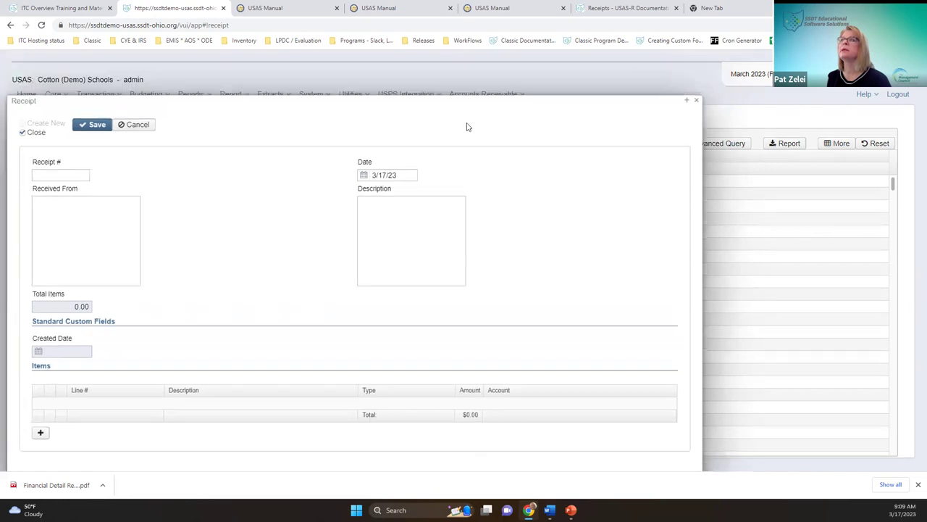
pyautogui.click(311, 94)
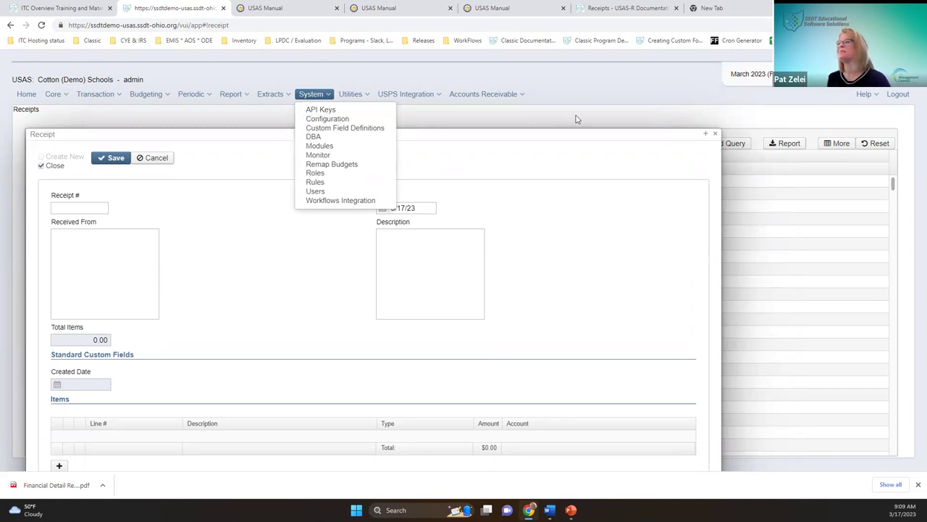
pyautogui.scroll(-1, 655, 136)
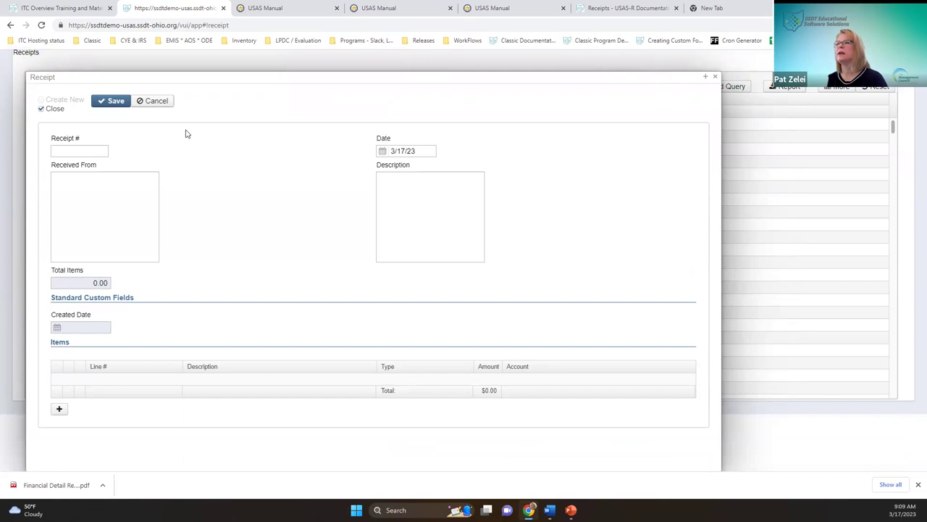
# Step: Enter "Parents of the booster" as Received From and "donation" as the Description of the receipt
pyautogui.click(429, 150)
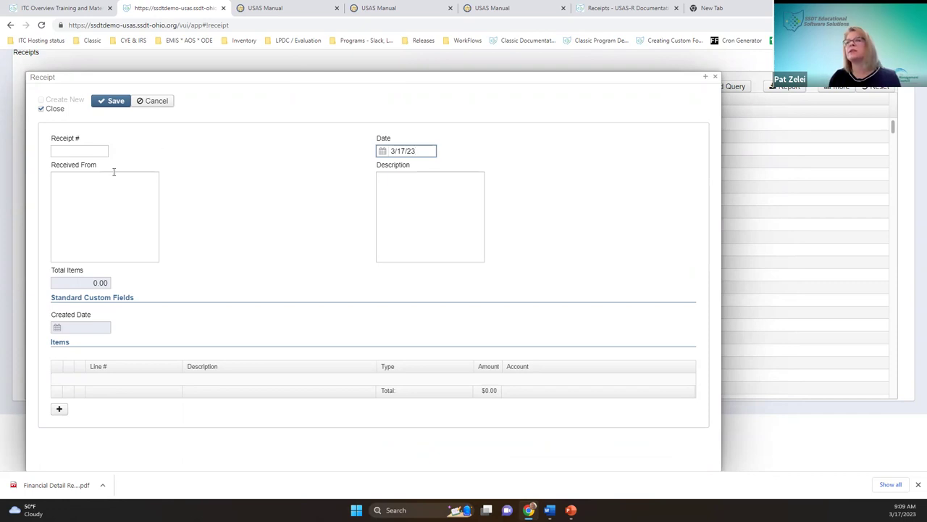
pyautogui.click(382, 151)
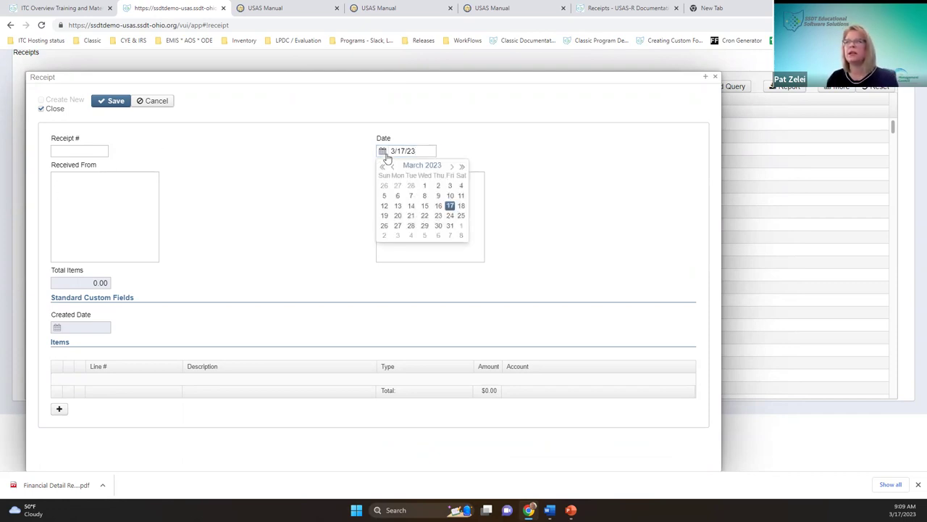
pyautogui.press('Escape')
pyautogui.click(83, 203)
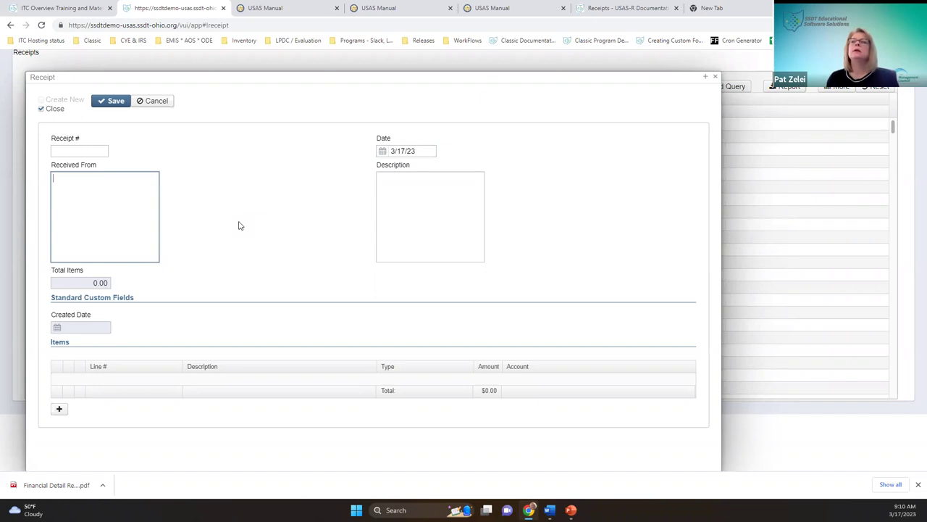
pyautogui.write('Parents of the ')
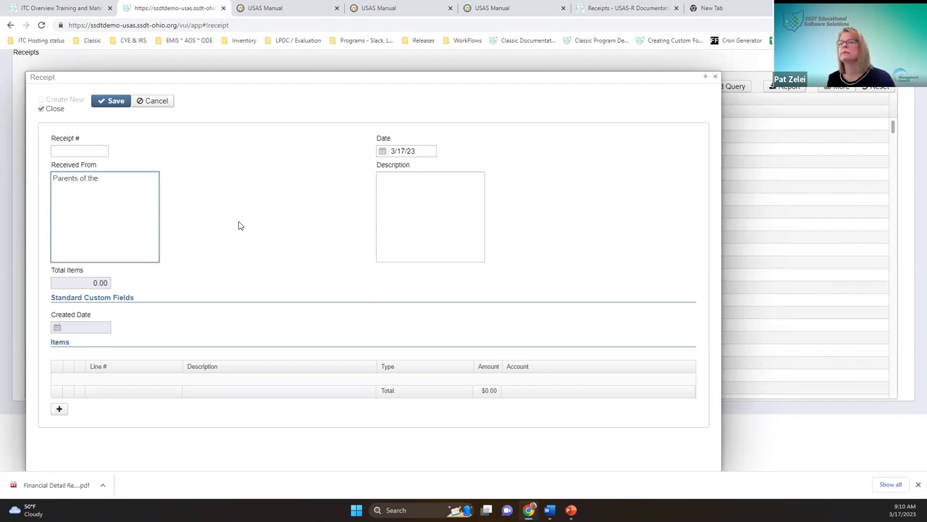
pyautogui.write('booster')
pyautogui.press('Tab')
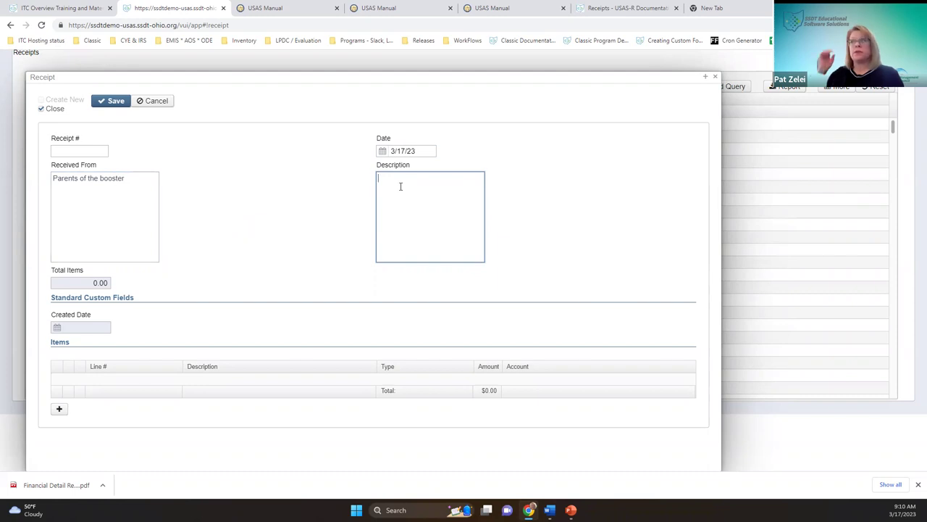
pyautogui.write('donation')
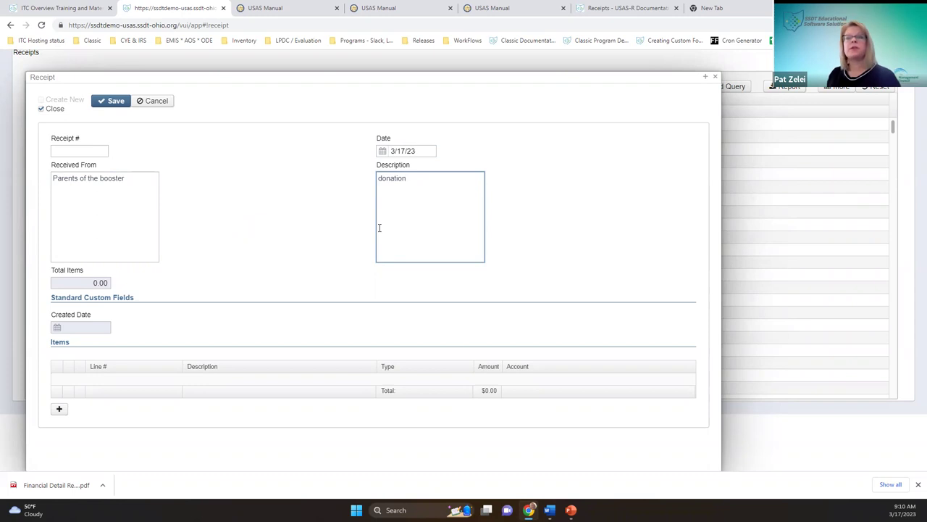
pyautogui.click(93, 283)
pyautogui.press('Tab')
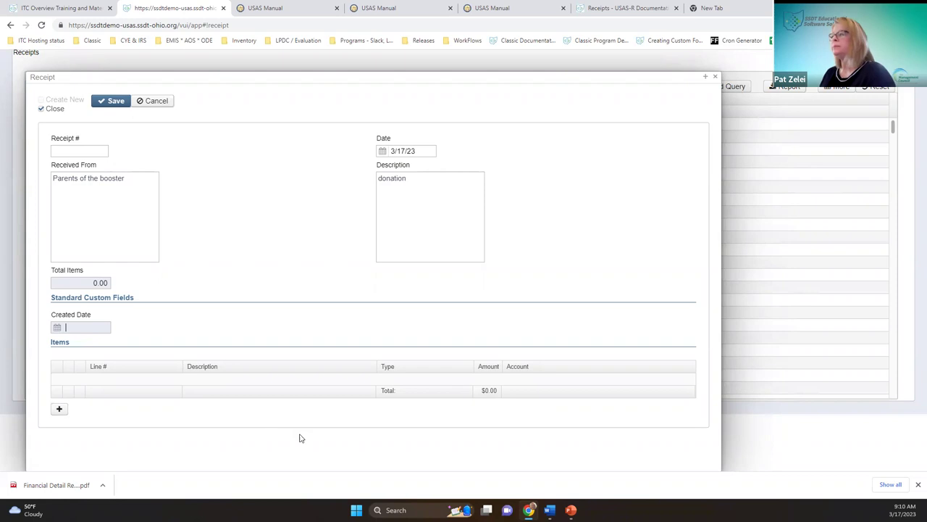
# Step: Add a first line item to the receipt with the description "3/17 bbgame"
pyautogui.click(61, 410)
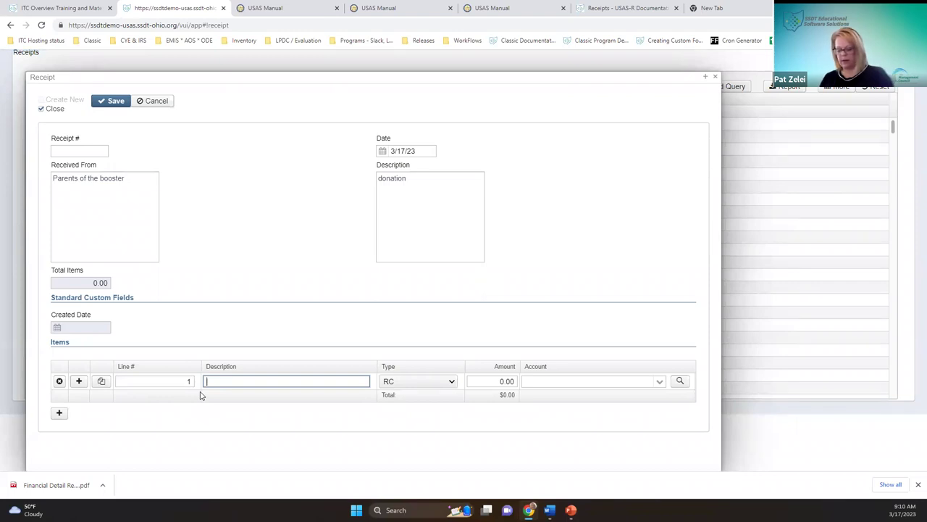
pyautogui.write('3/17 bb')
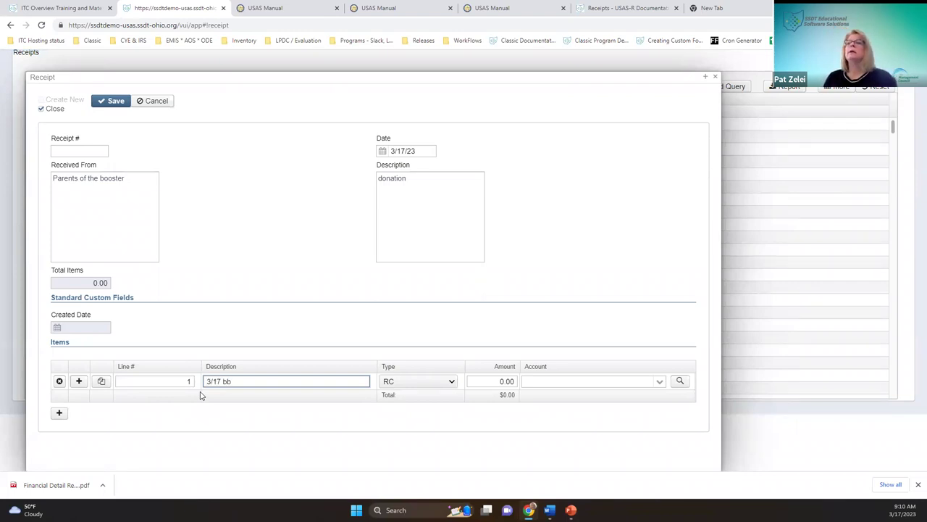
pyautogui.write('ga')
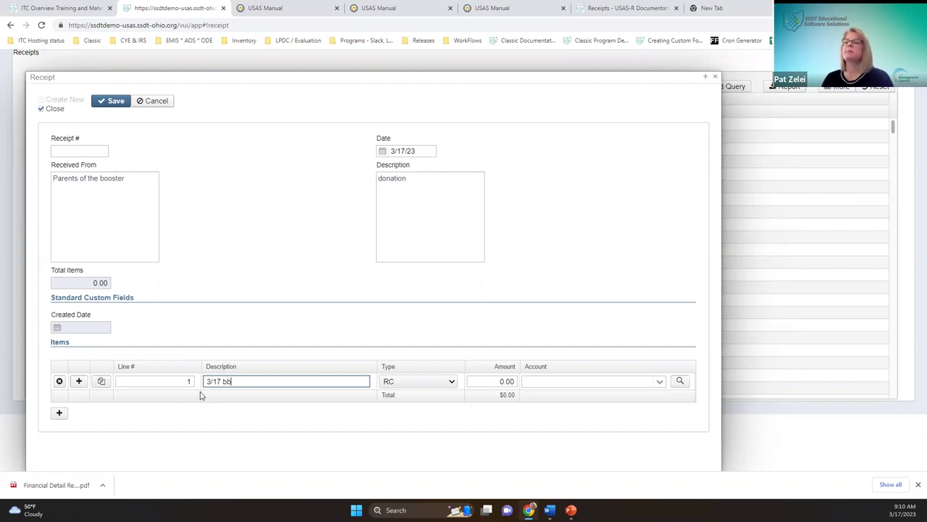
pyautogui.write('game')
pyautogui.press('Tab')
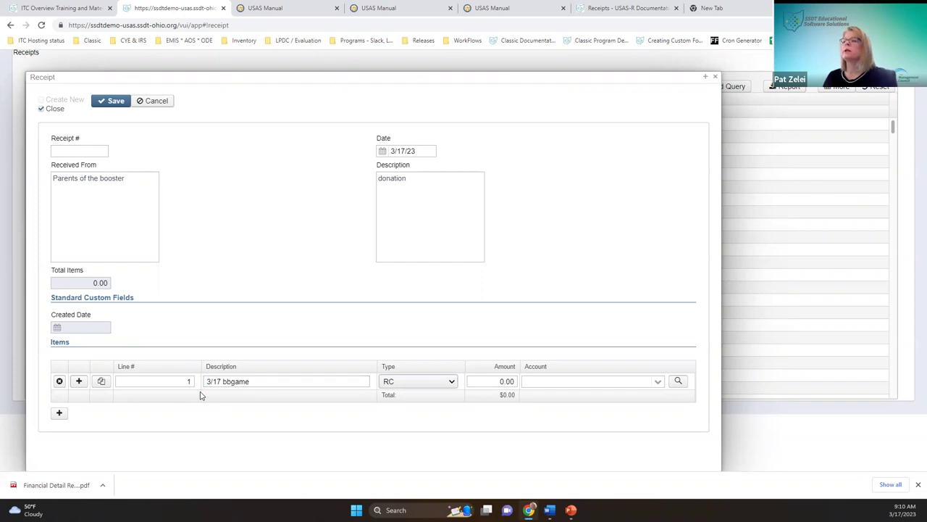
# Step: Switch the type of line item 1 to RX and return it to RC
pyautogui.click(396, 386)
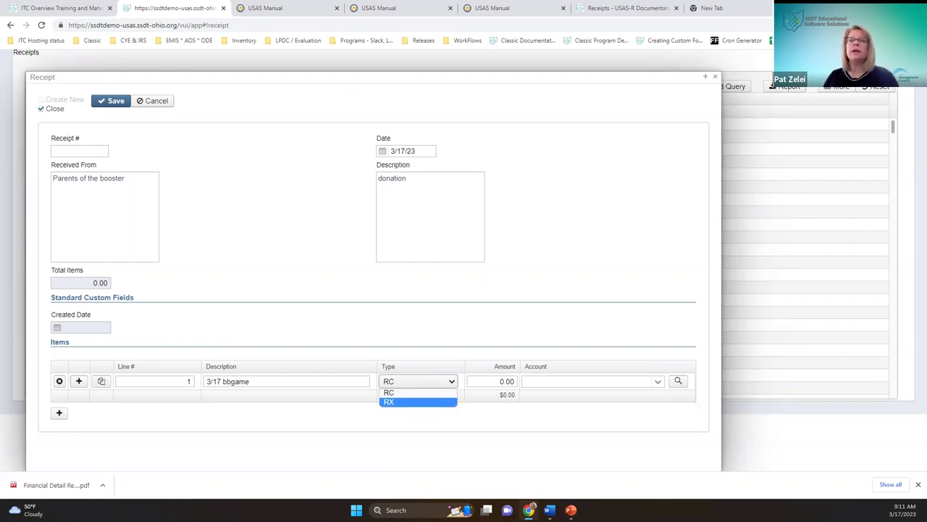
pyautogui.press('Escape')
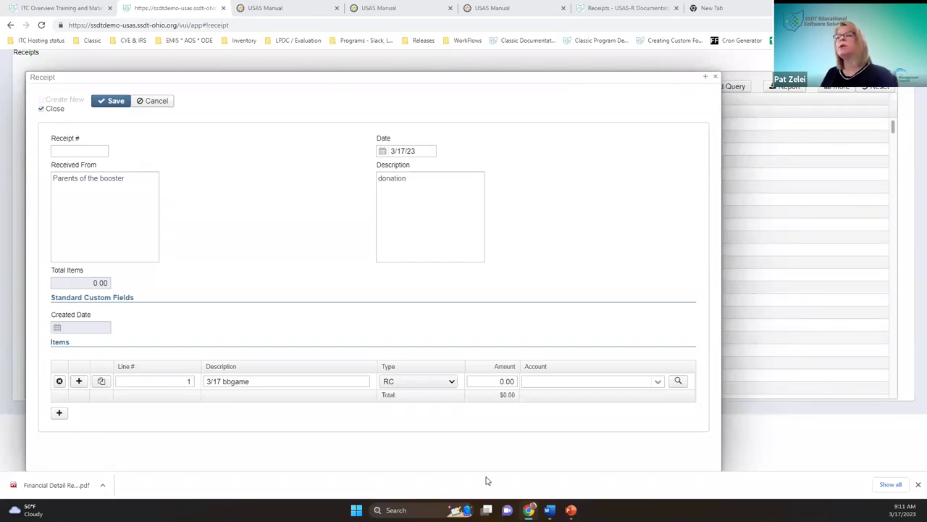
pyautogui.click(423, 384)
pyautogui.click(424, 402)
pyautogui.press('Tab')
pyautogui.click(573, 378)
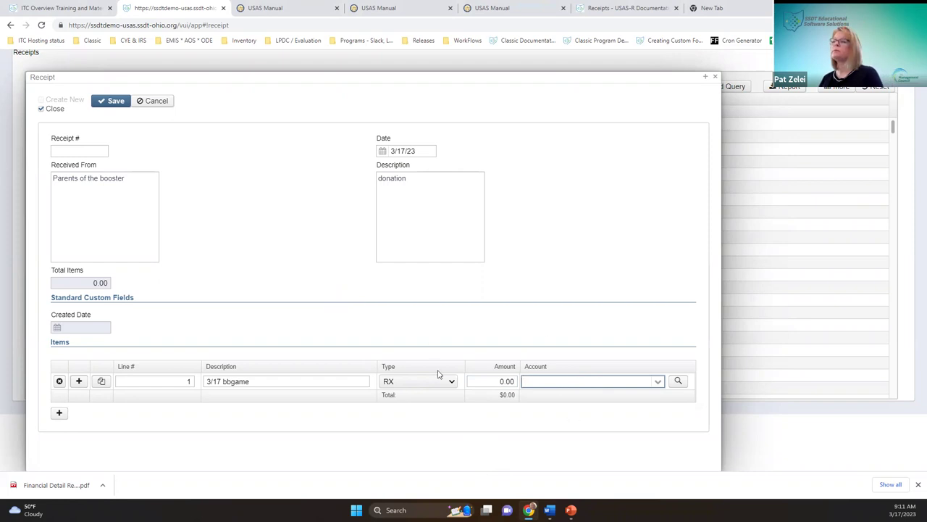
pyautogui.click(389, 382)
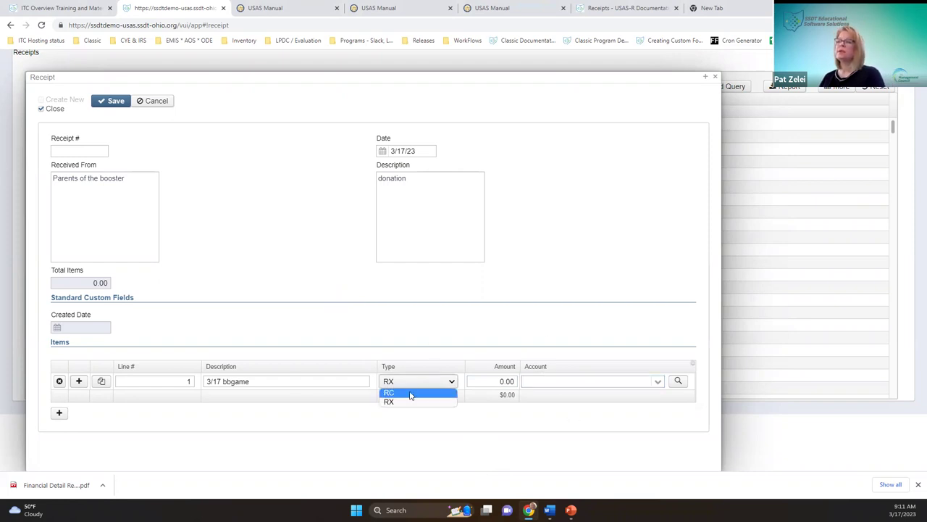
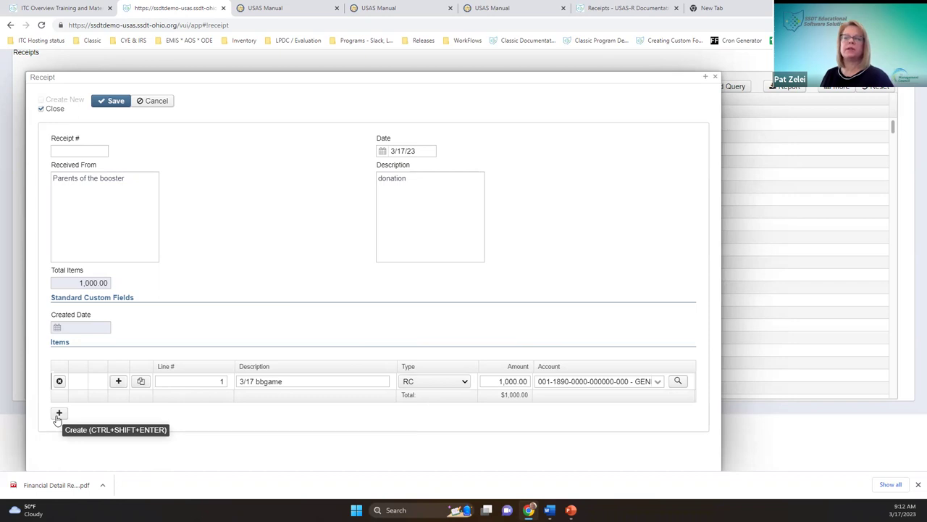
# Step: Duplicate line item 1 and change the copy's description to "3/10 bbgame" and its amount to 10.00
pyautogui.click(141, 381)
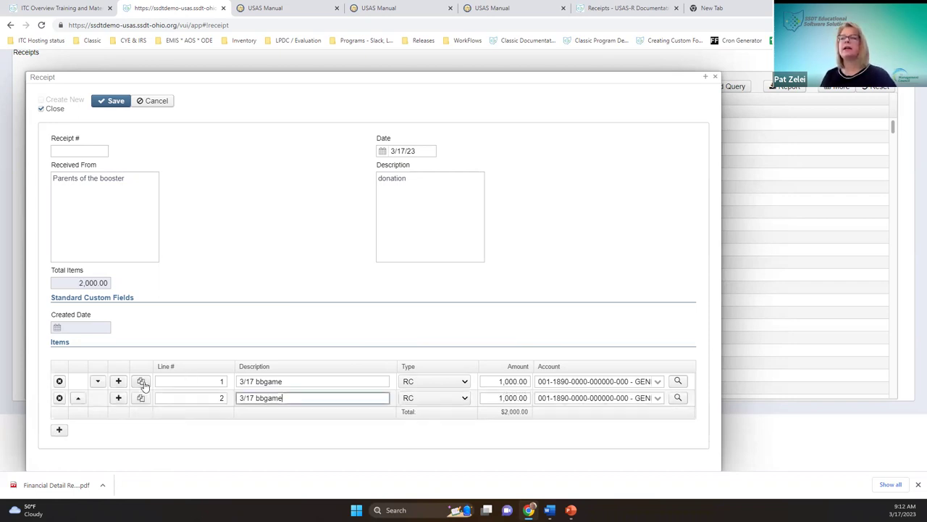
pyautogui.moveTo(249, 398); pyautogui.dragTo(263, 399)
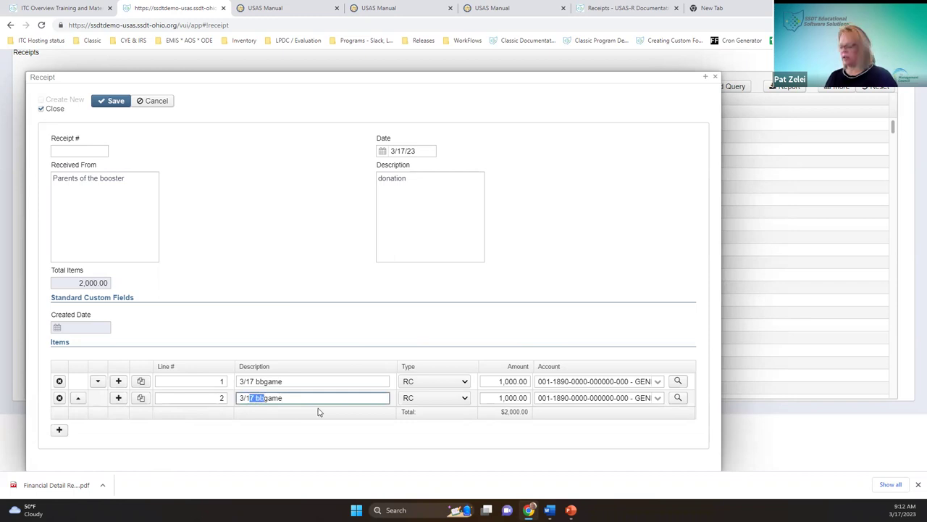
pyautogui.press('Left')
pyautogui.press('Delete')
pyautogui.write('0')
pyautogui.click(522, 400)
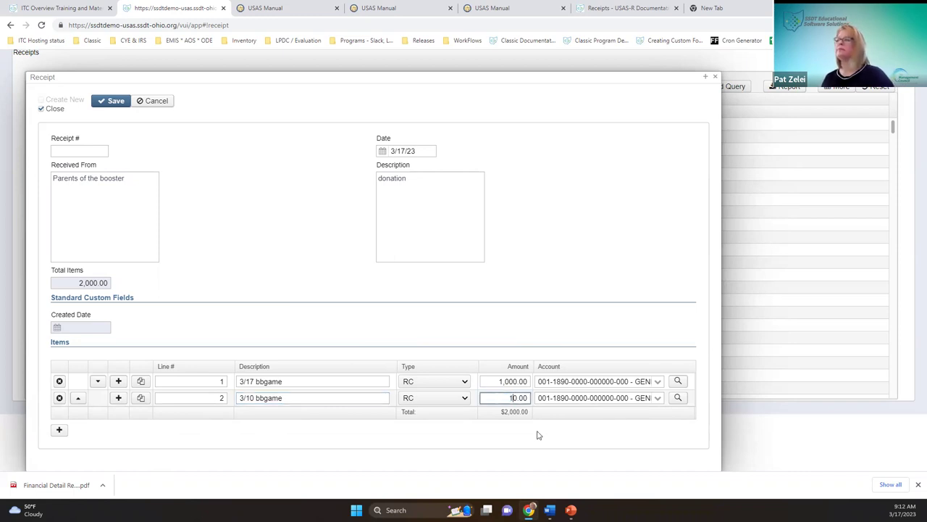
# Step: Add a third line item of type RC with the description "3/24 bbgame"
pyautogui.click(60, 431)
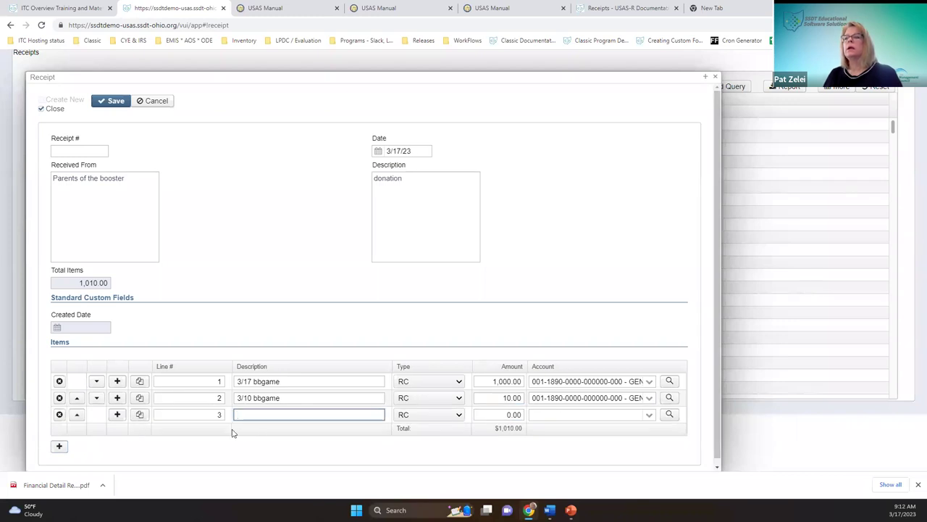
pyautogui.write('3/')
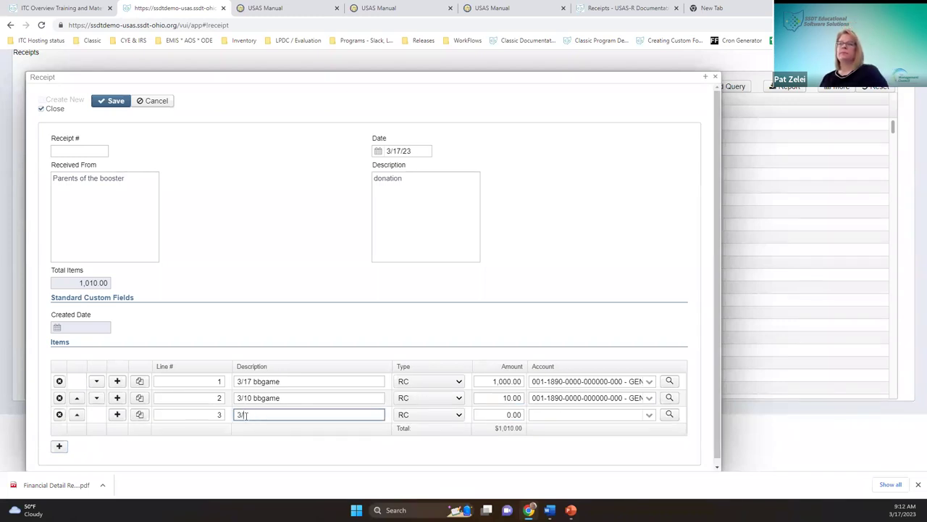
pyautogui.write('24 bb')
pyautogui.write('famwe')
pyautogui.press('BackSpace')
pyautogui.press('BackSpace')
pyautogui.press('BackSpace')
pyautogui.write('game')
pyautogui.press('Tab')
pyautogui.press('Tab')
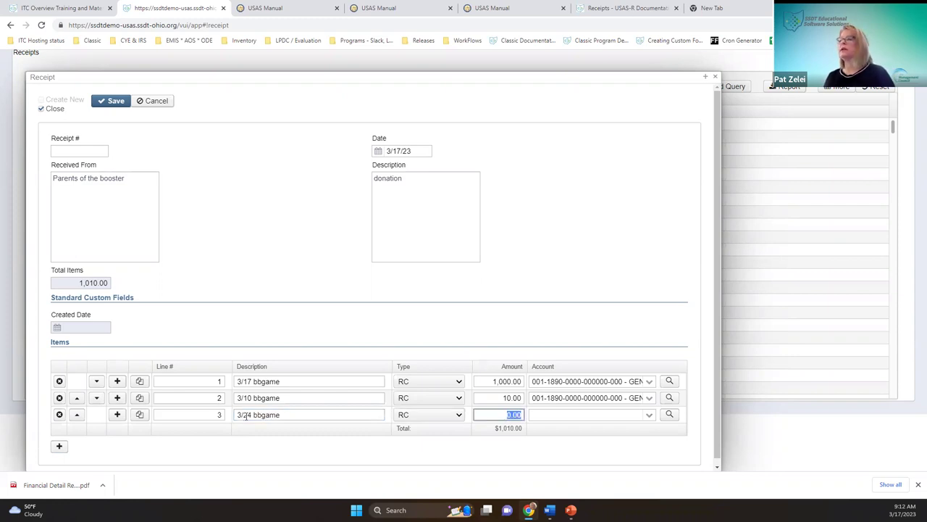
pyautogui.write('1000')
pyautogui.press('Tab')
pyautogui.write('00')
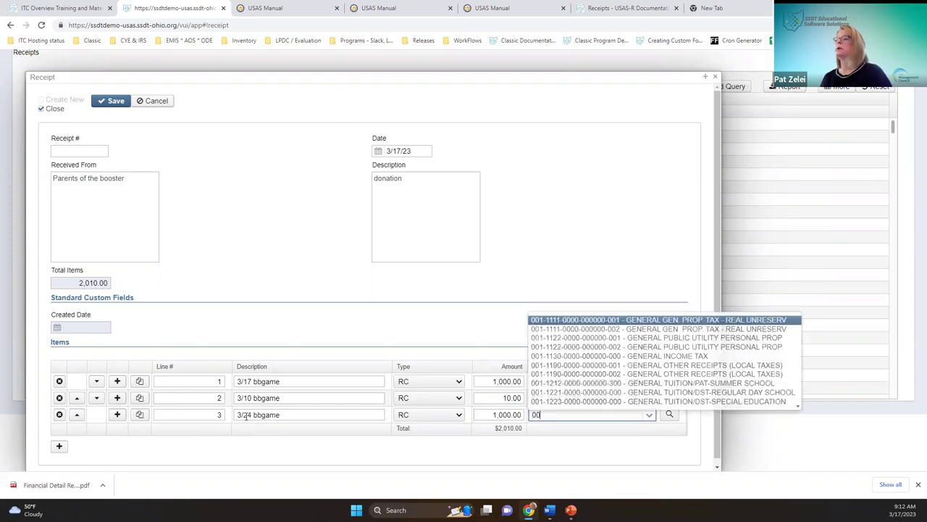
pyautogui.write('1-1890')
pyautogui.press('Return')
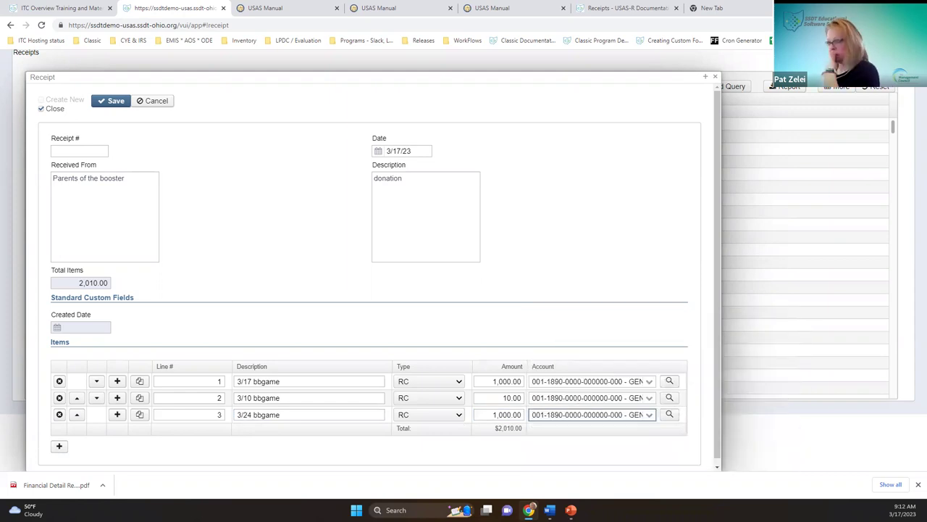
# Step: Reorder the line items by moving "3/24 bbgame" up to the first line and back down, leaving it on line 2
pyautogui.click(78, 419)
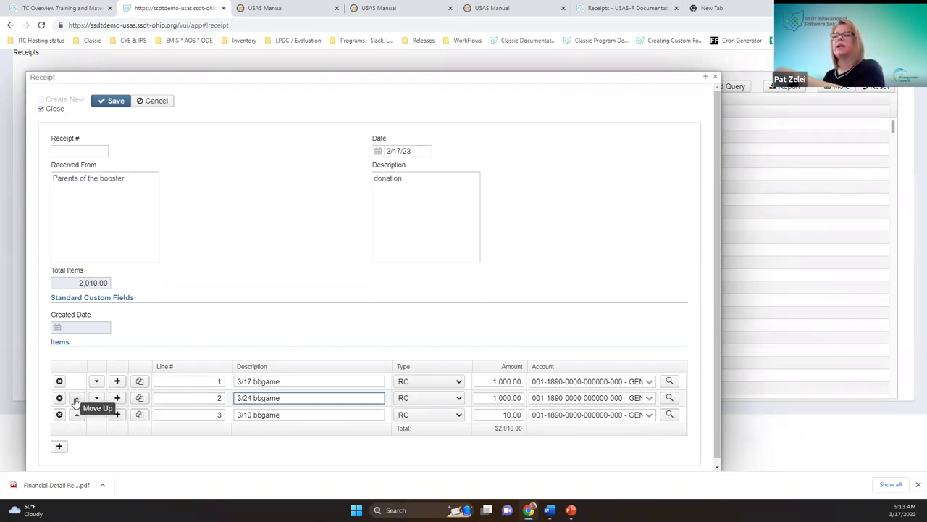
pyautogui.click(76, 400)
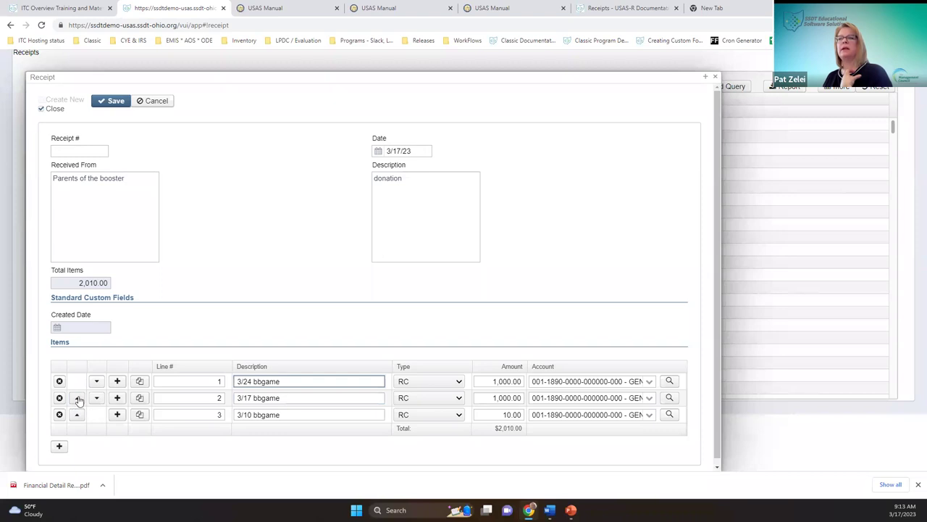
pyautogui.click(97, 382)
pyautogui.click(97, 382)
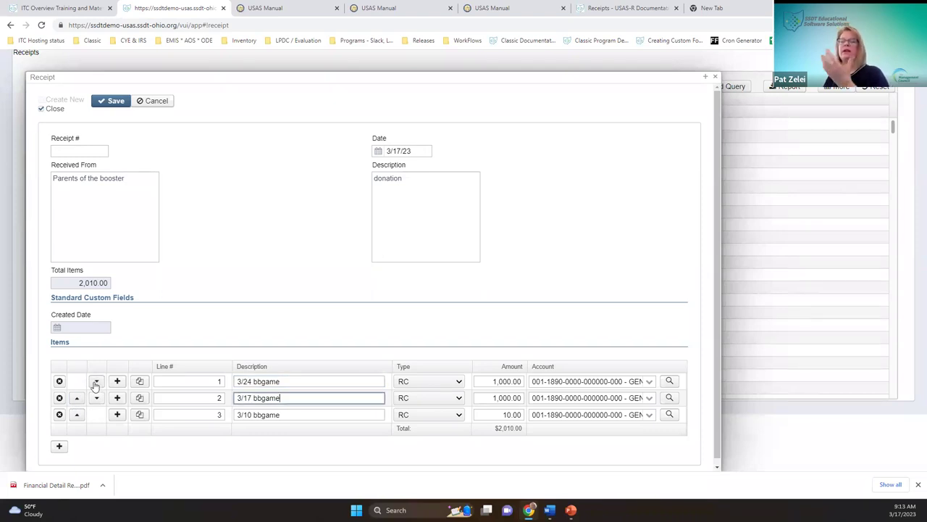
pyautogui.click(80, 400)
pyautogui.rightClick(81, 401)
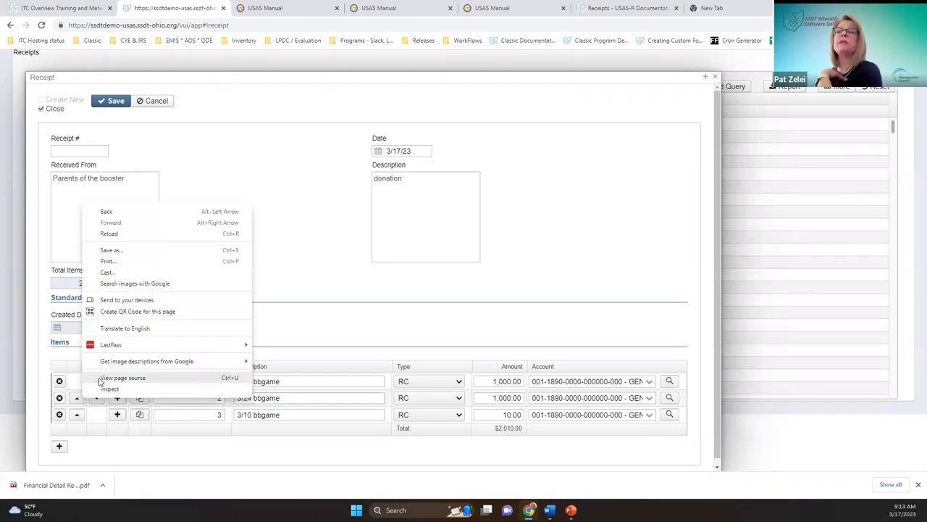
pyautogui.click(96, 436)
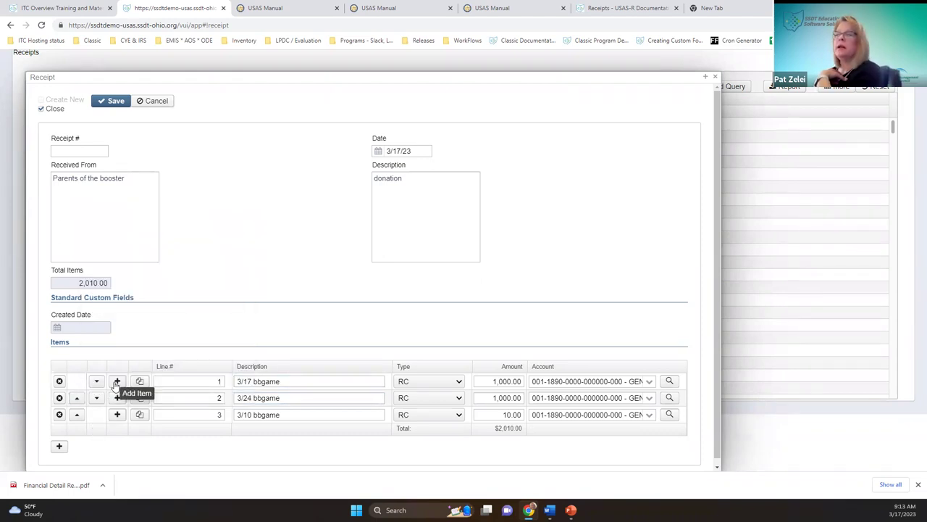
# Step: Search the accounts for line item 1 by fund 006 and clear the fund criterion
pyautogui.click(669, 382)
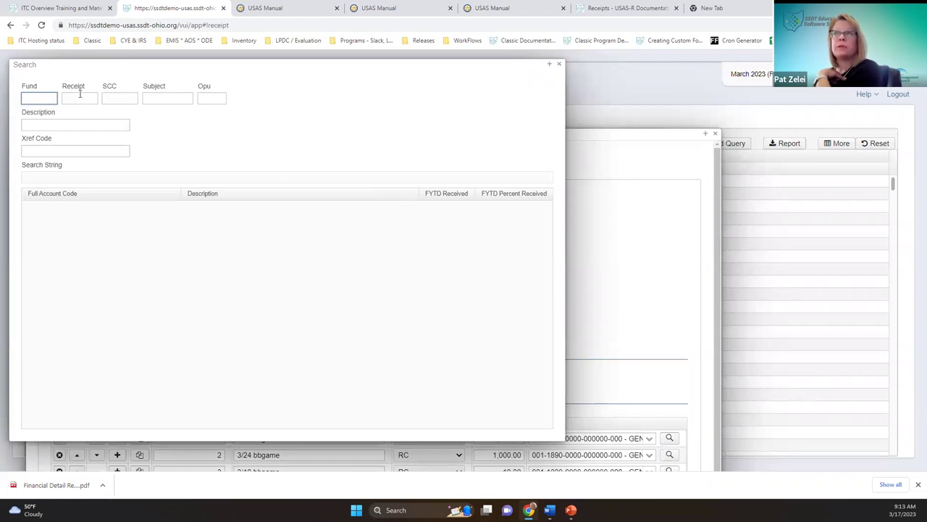
pyautogui.write('006')
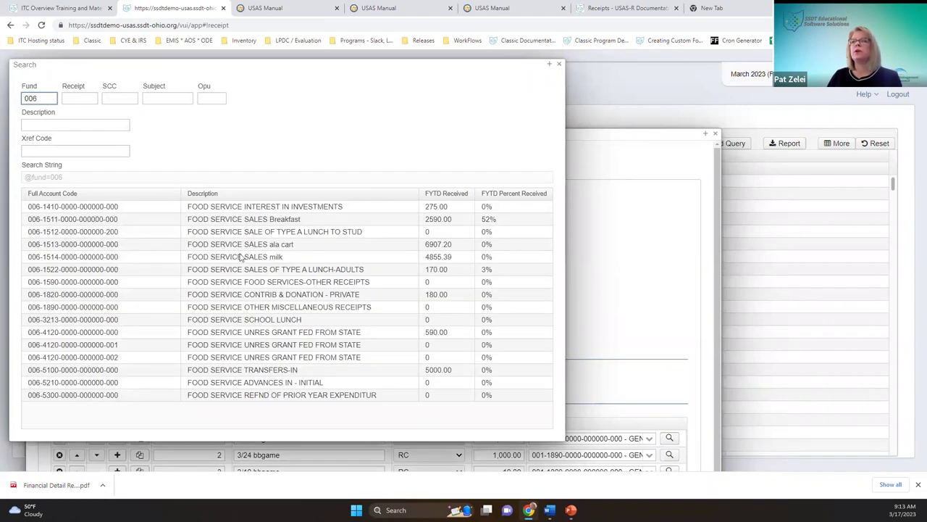
pyautogui.press('BackSpace')
pyautogui.press('BackSpace')
pyautogui.press('BackSpace')
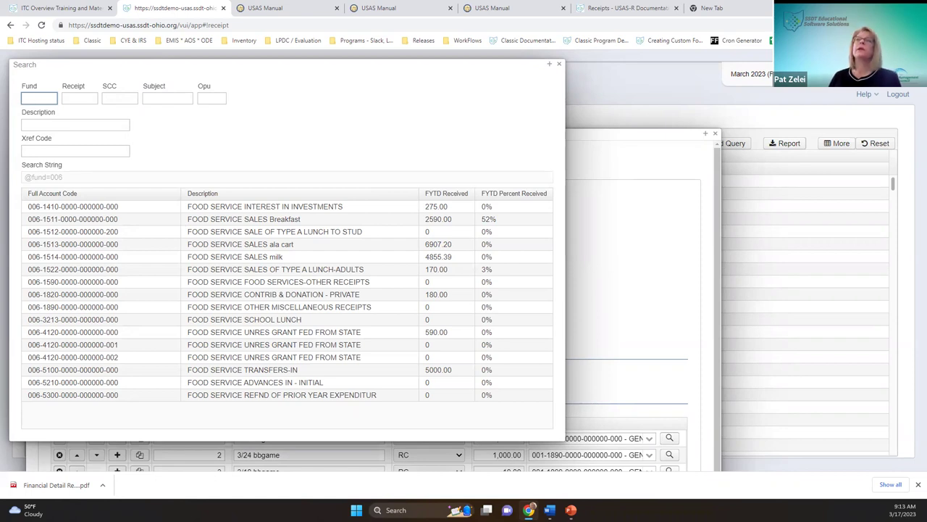
pyautogui.click(120, 151)
pyautogui.write('milk')
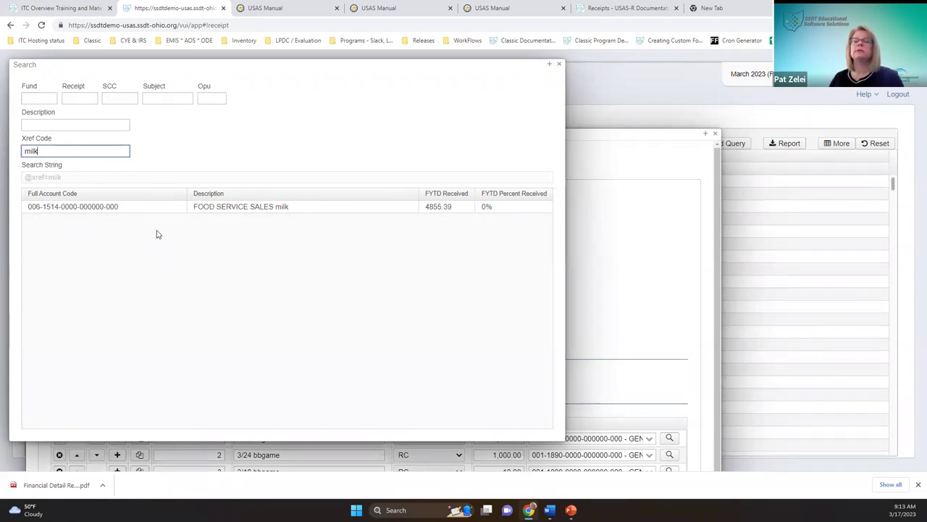
pyautogui.press('BackSpace')
pyautogui.press('BackSpace')
pyautogui.press('BackSpace')
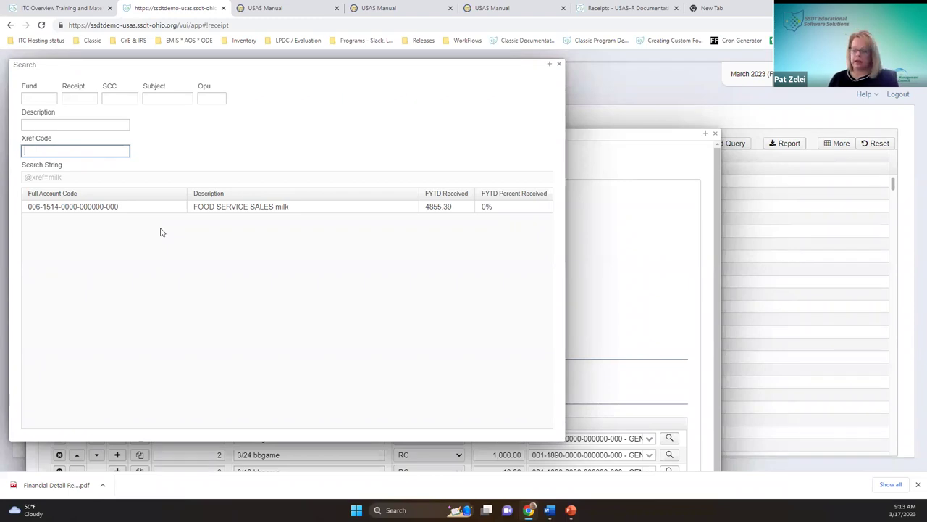
pyautogui.write('MILK')
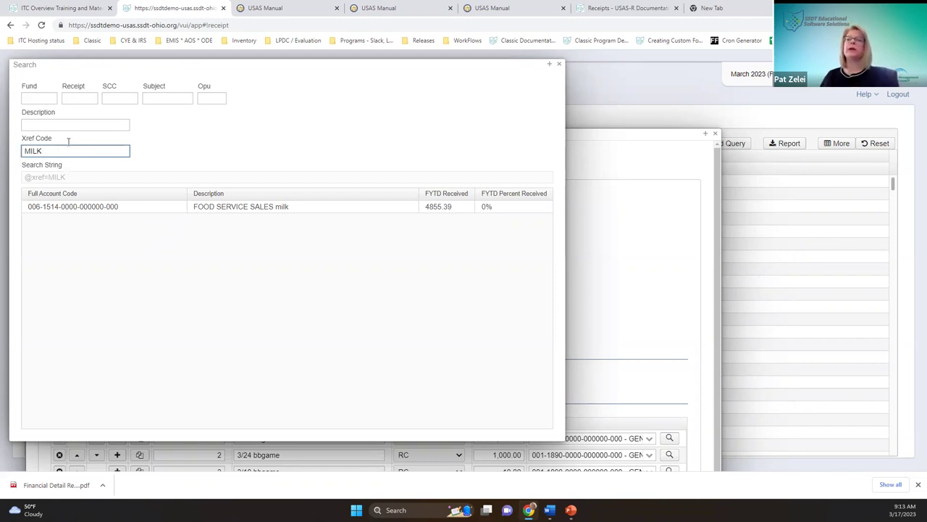
pyautogui.moveTo(88, 153); pyautogui.dragTo(26, 155)
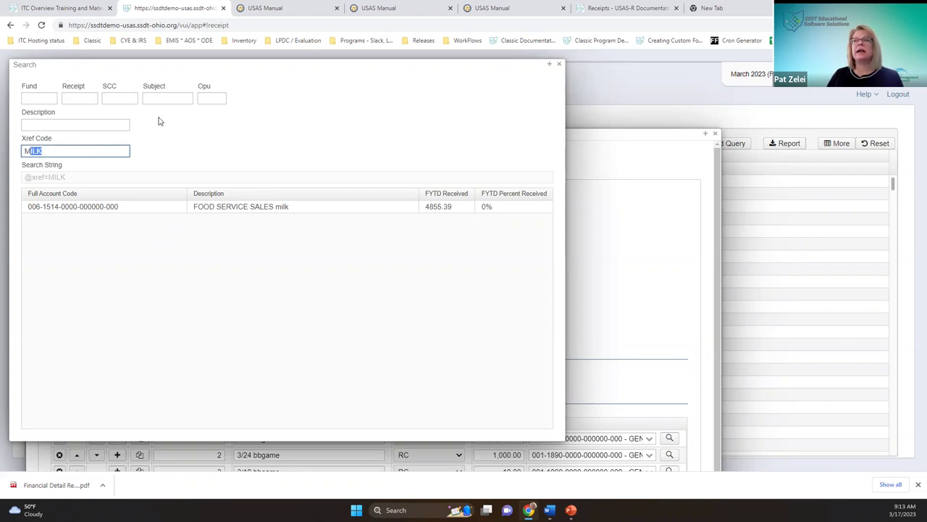
pyautogui.doubleClick(66, 208)
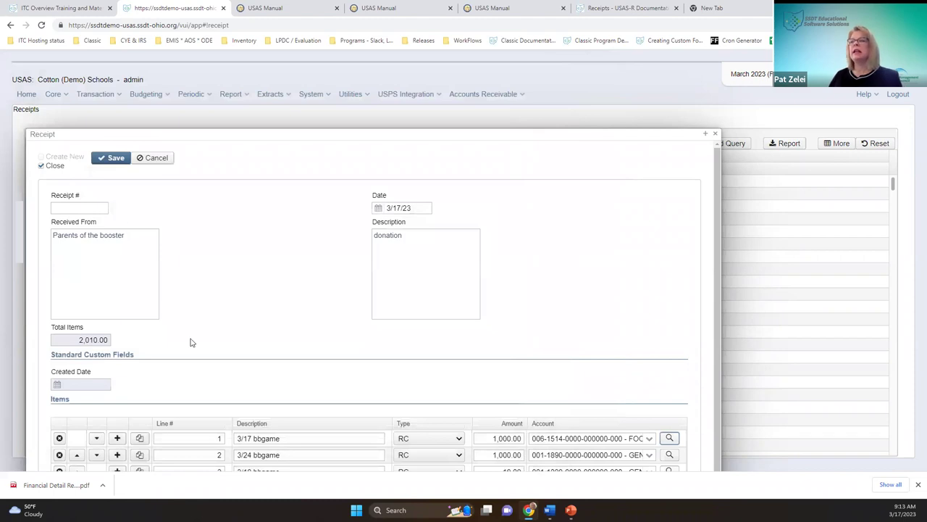
# Step: Review the completed receipt and save it
pyautogui.scroll(-1, 592, 133)
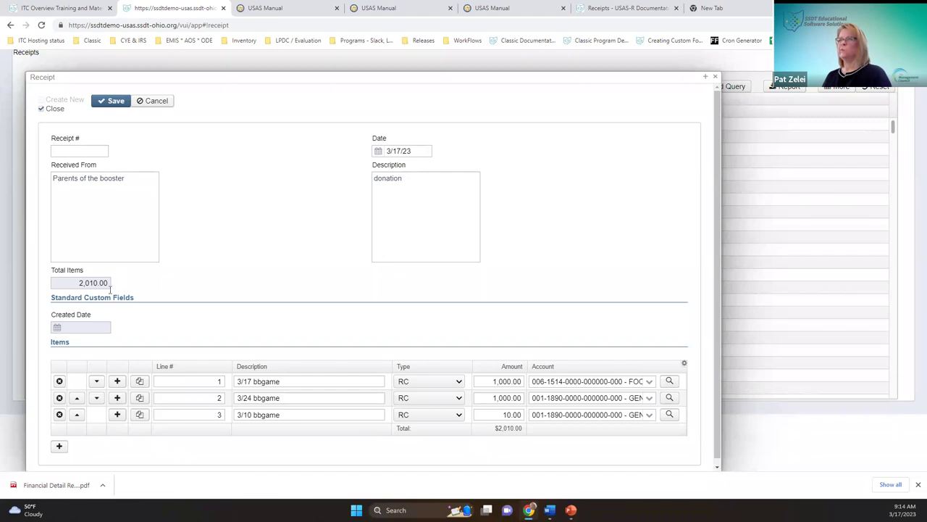
pyautogui.scroll(-1, 145, 268)
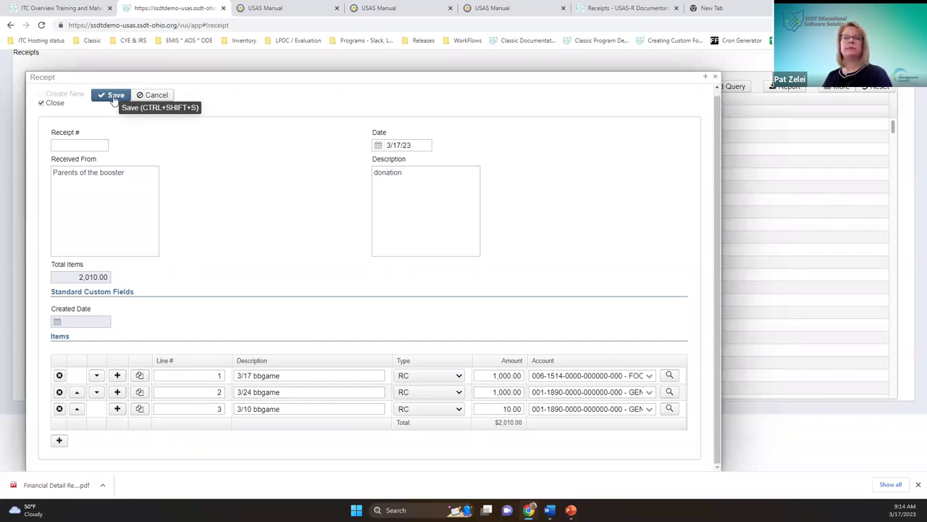
pyautogui.hotkey('ctrl', 's')
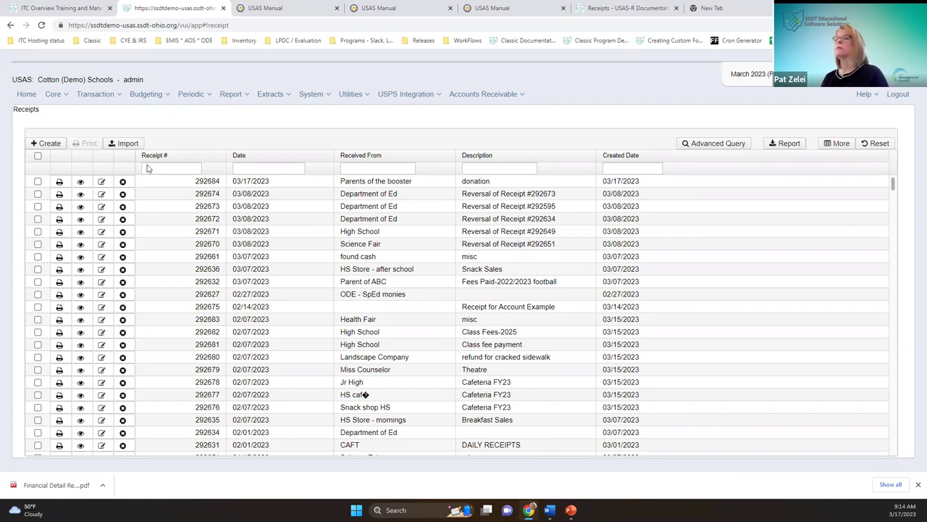
# Step: Reopen the "Parents of the booster" receipt for editing, try to save its receipt number with the prefix "pz", and close it
pyautogui.click(101, 182)
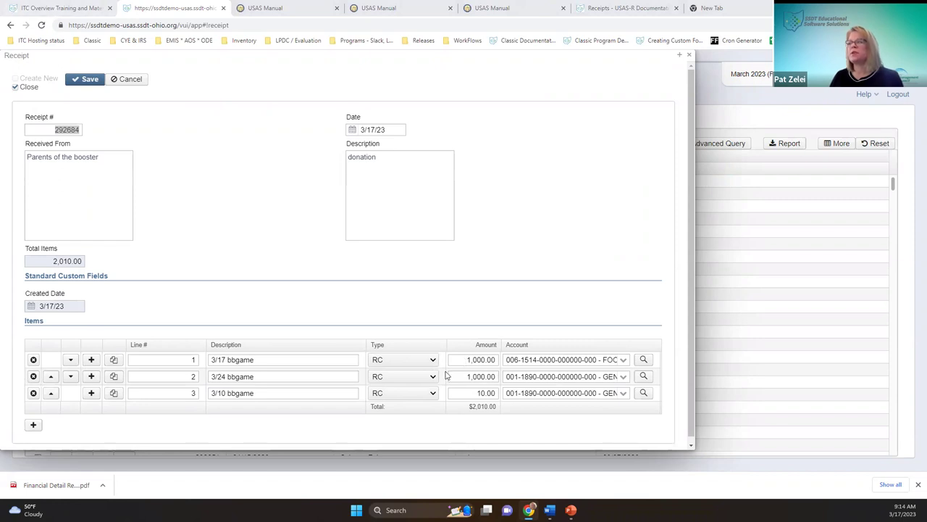
pyautogui.click(255, 393)
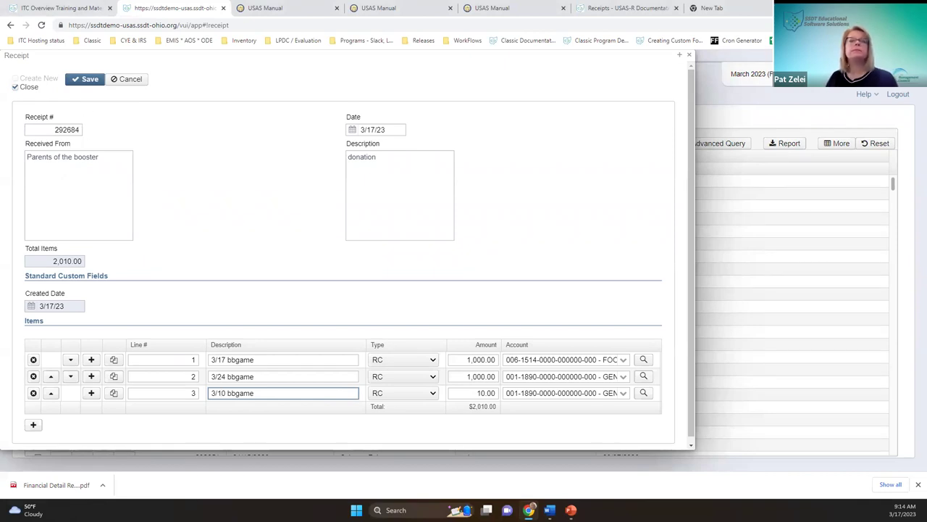
pyautogui.click(58, 129)
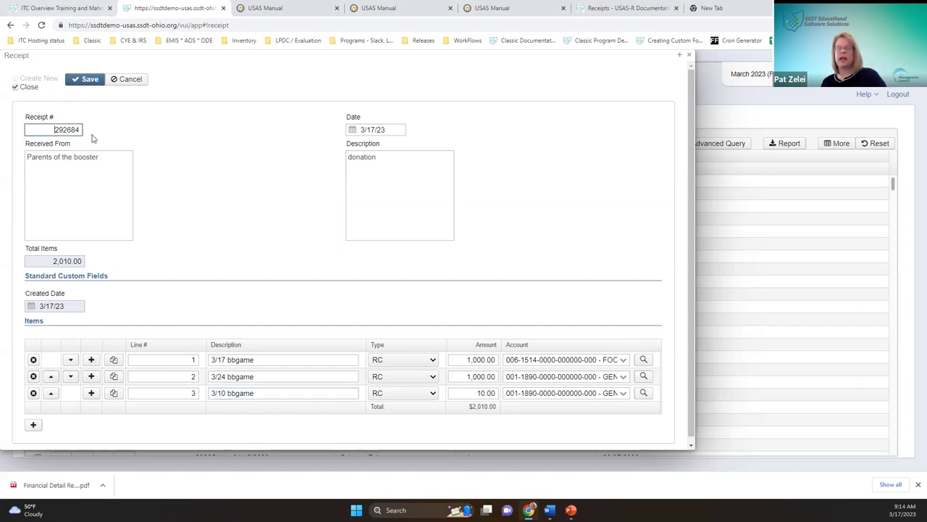
pyautogui.write('pz')
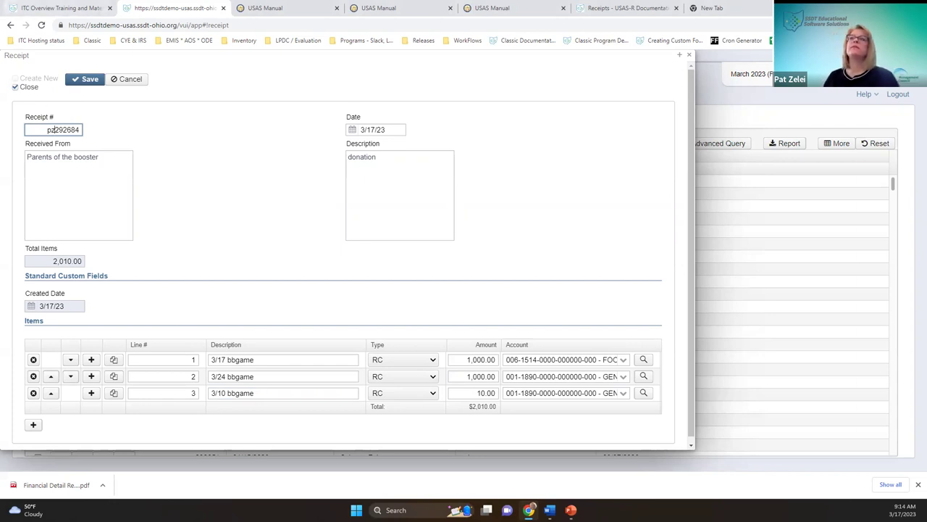
pyautogui.click(74, 81)
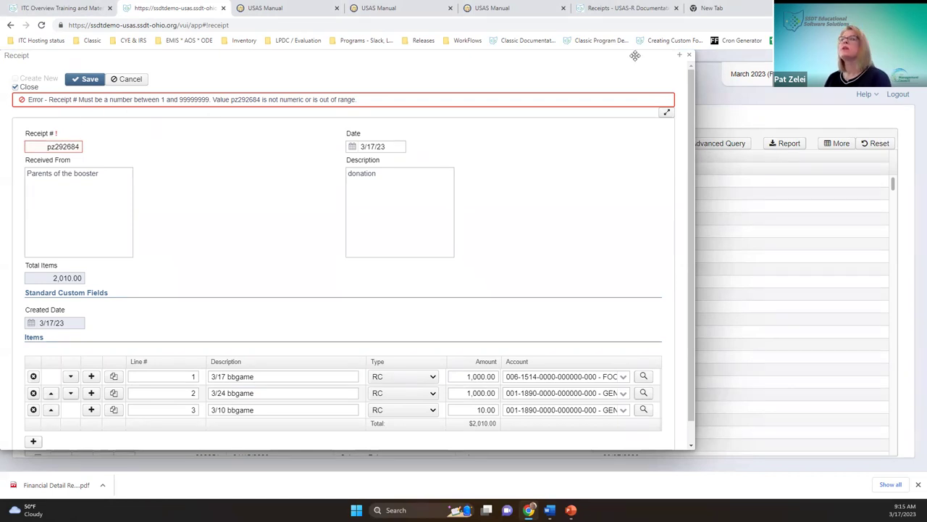
pyautogui.click(690, 57)
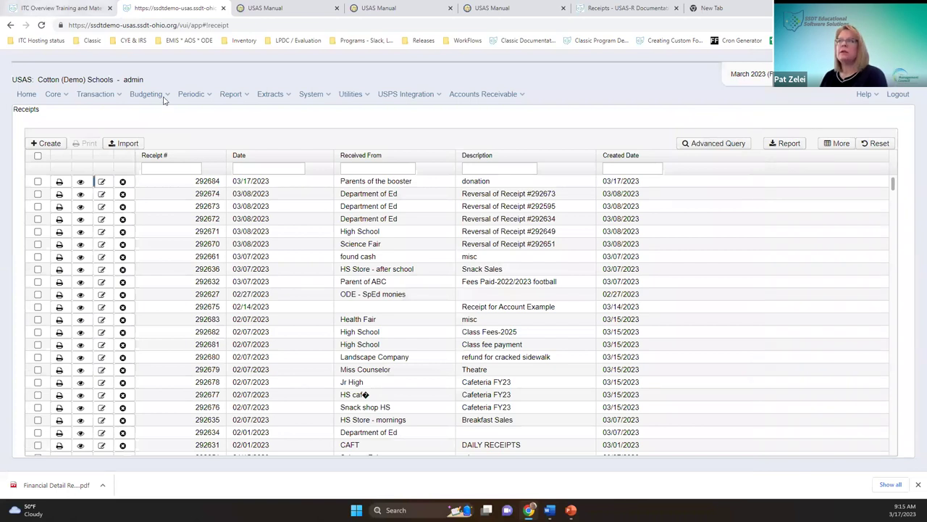
# Step: Open the system rules and filter them by description "%receipt%" and mandatory "f"
pyautogui.click(310, 96)
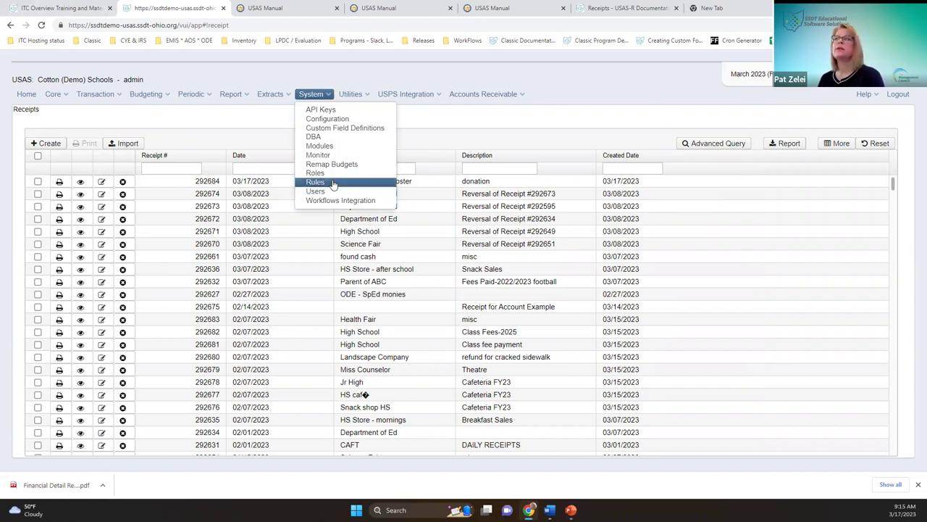
pyautogui.click(333, 183)
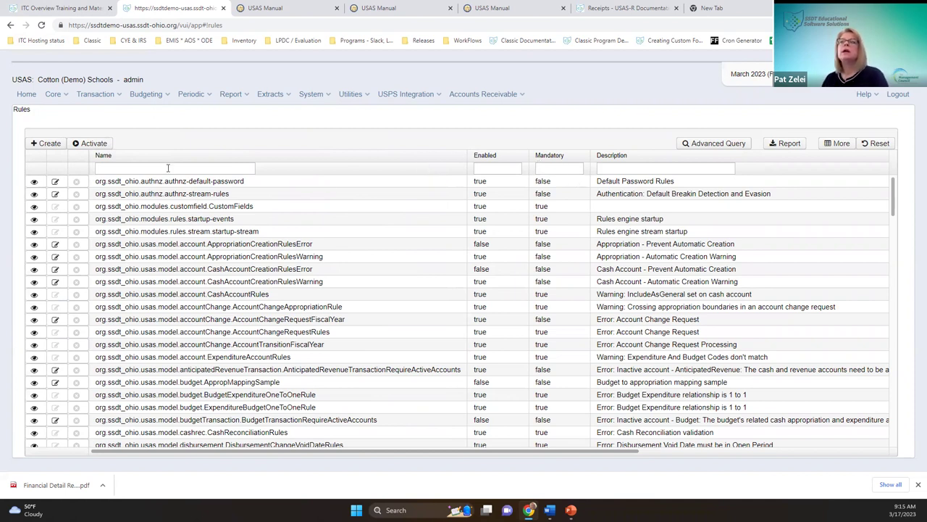
pyautogui.click(628, 168)
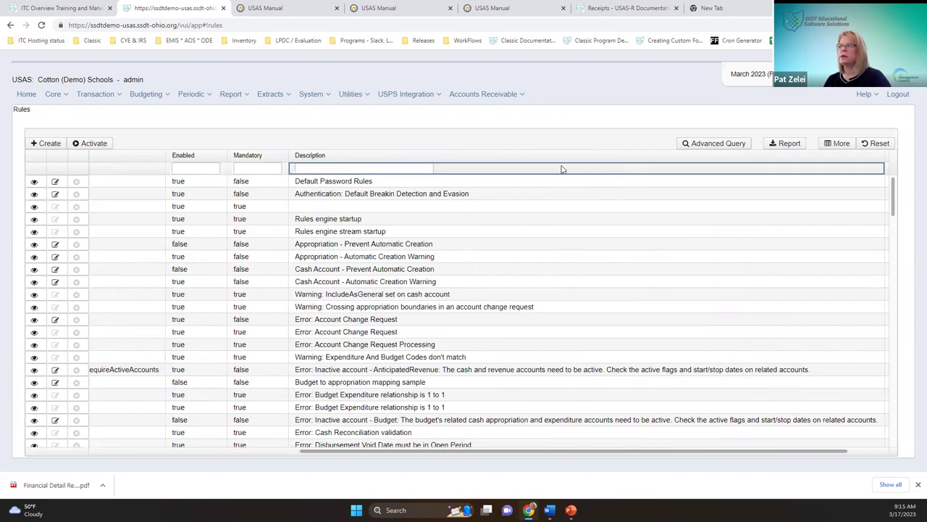
pyautogui.click(221, 451)
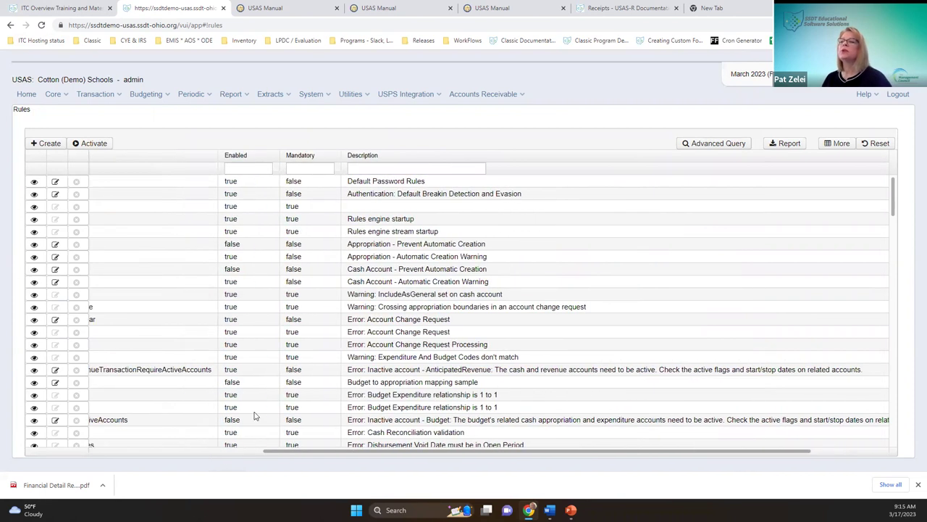
pyautogui.click(622, 169)
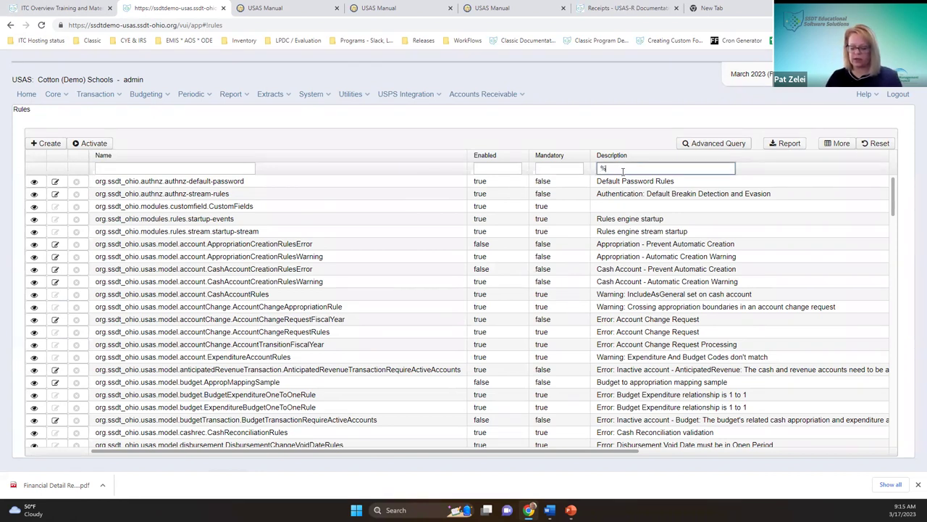
pyautogui.write('%receipt%')
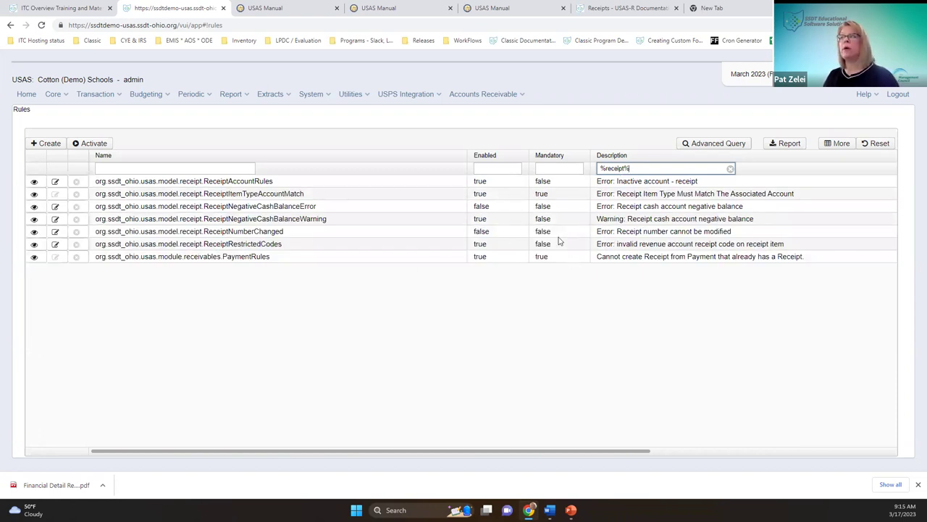
pyautogui.click(566, 171)
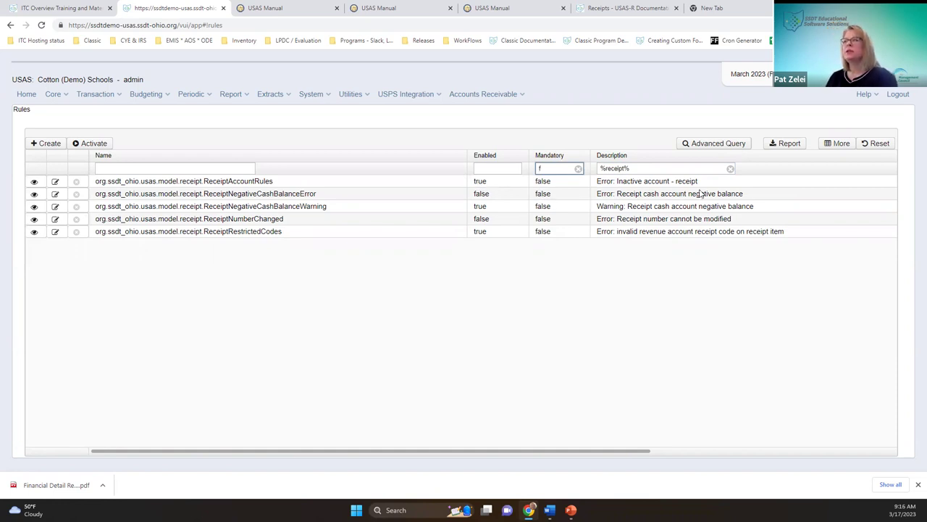
# Step: Clear the mandatory and description filters on the rules and return to the receipts list
pyautogui.click(578, 168)
pyautogui.moveTo(604, 168); pyautogui.dragTo(631, 169)
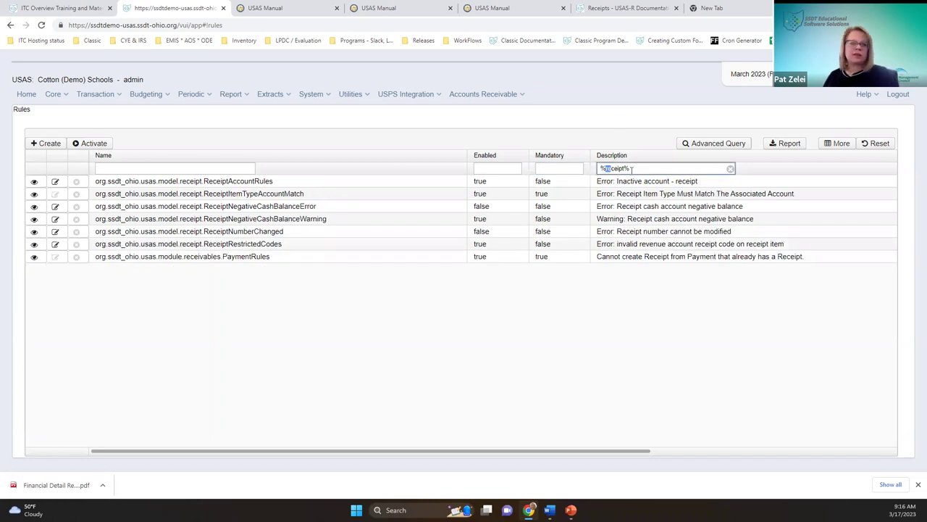
pyautogui.click(730, 168)
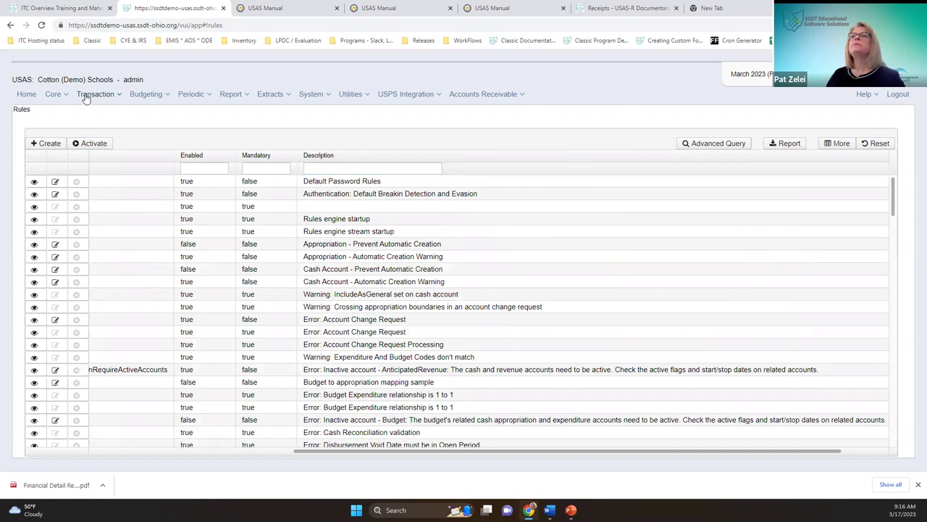
pyautogui.click(87, 97)
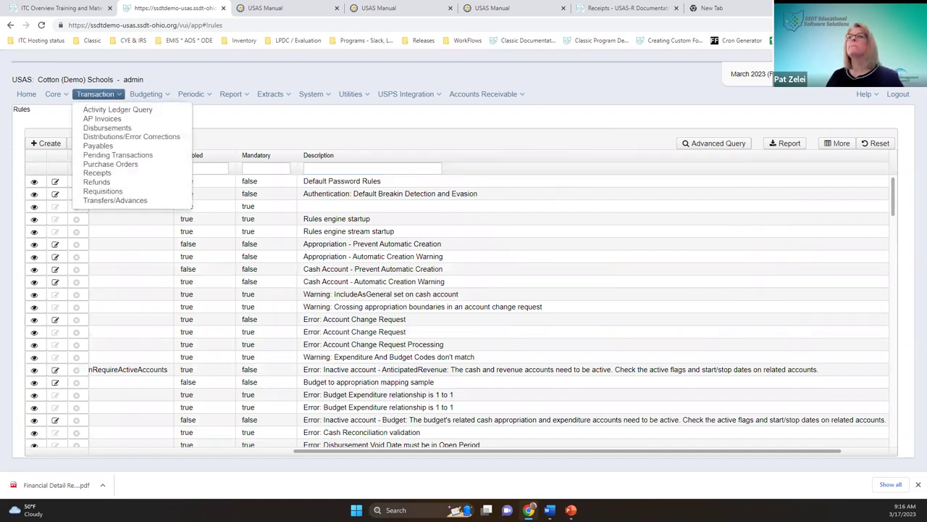
pyautogui.click(121, 173)
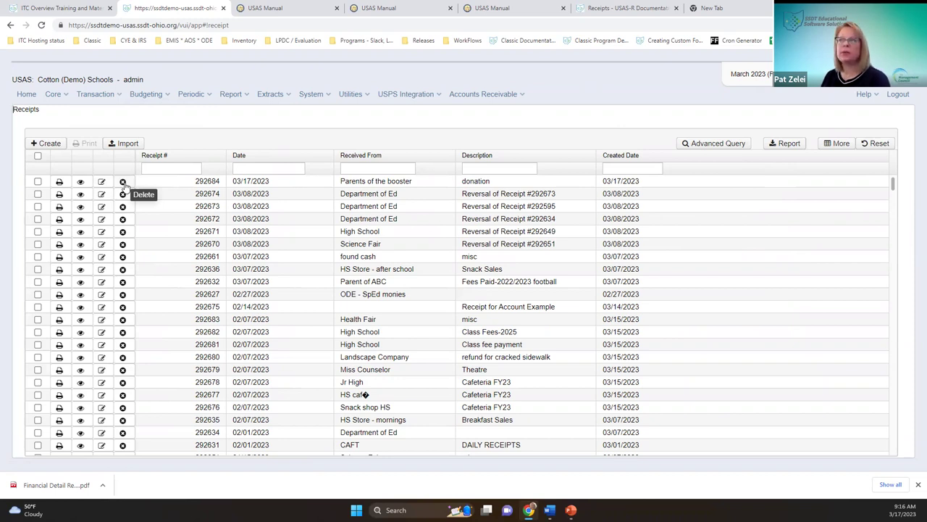
pyautogui.click(101, 294)
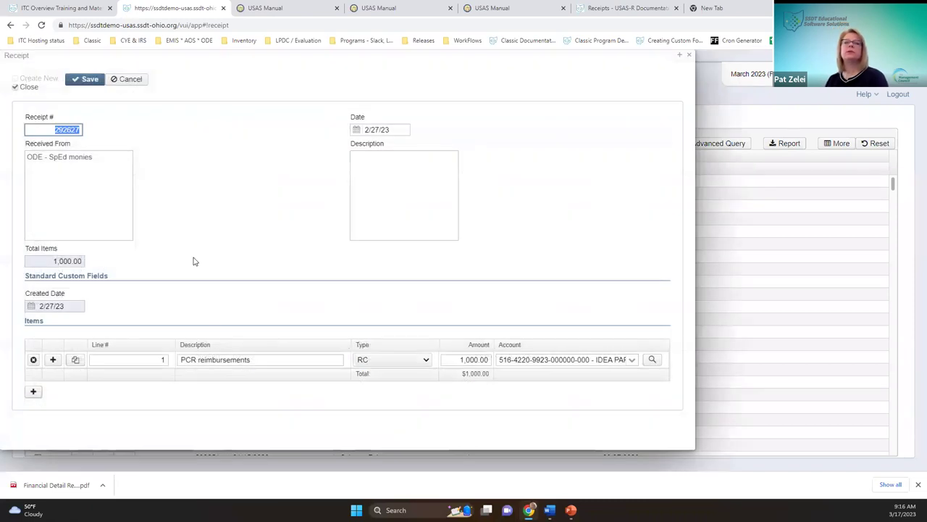
pyautogui.click(123, 79)
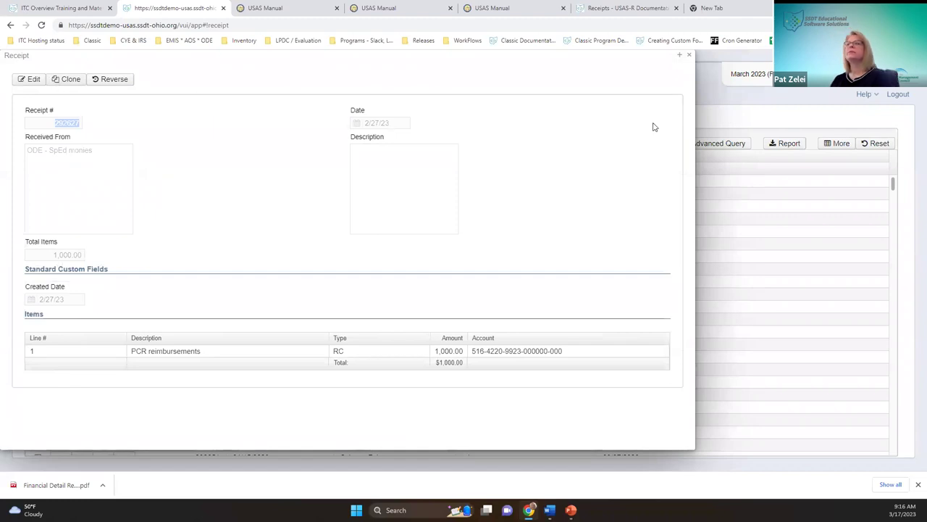
pyautogui.click(688, 56)
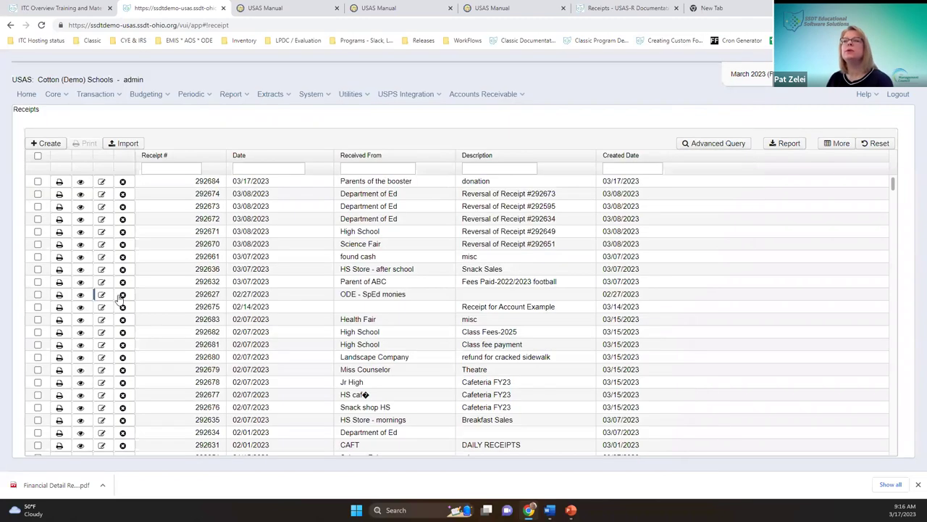
# Step: Add a second item "pcr" for 2,000.00 on the first 572 Title I account to the ODE - SpEd monies receipt, save it, and reopen it for viewing
pyautogui.click(78, 295)
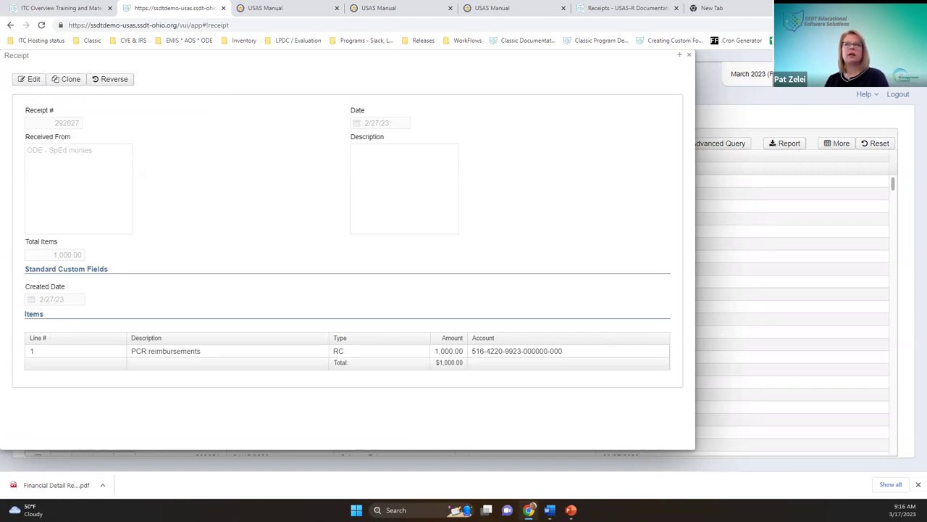
pyautogui.click(30, 79)
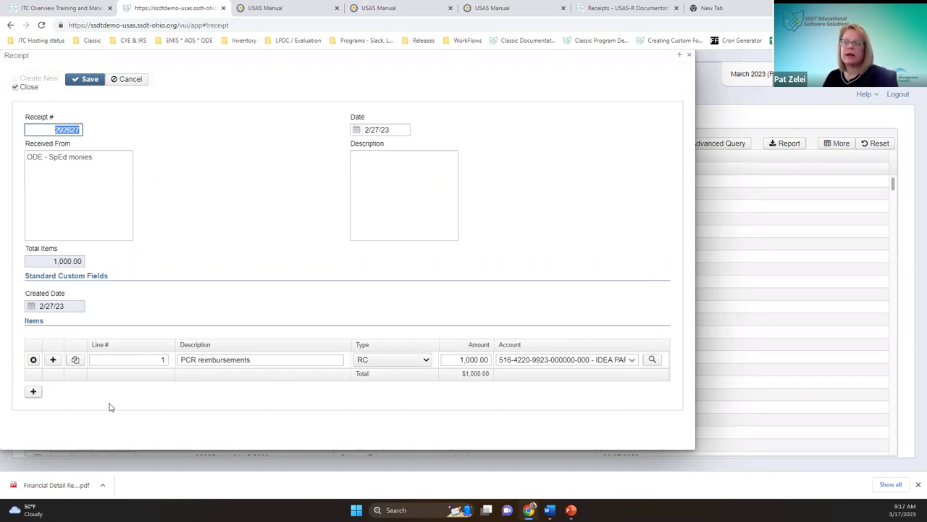
pyautogui.click(33, 392)
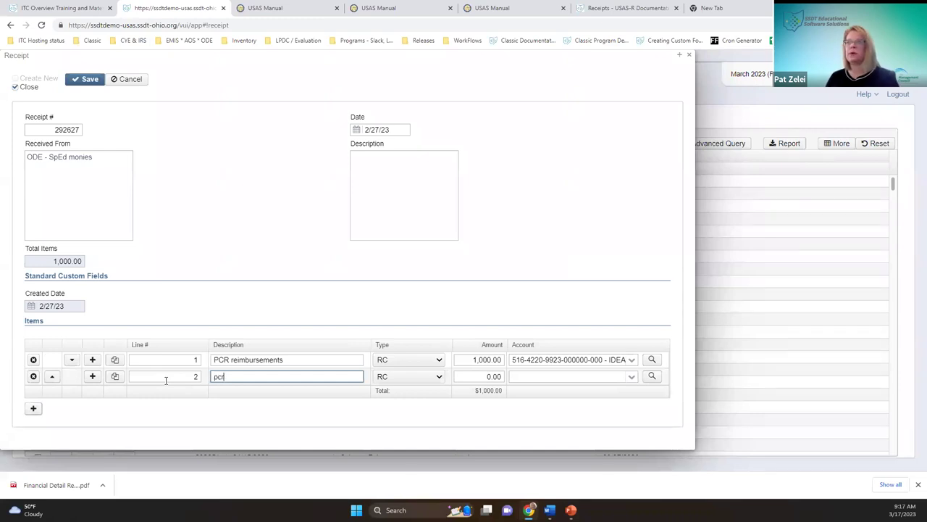
pyautogui.press('Tab')
pyautogui.press('Tab')
pyautogui.write('2000')
pyautogui.press('Tab')
pyautogui.write('572')
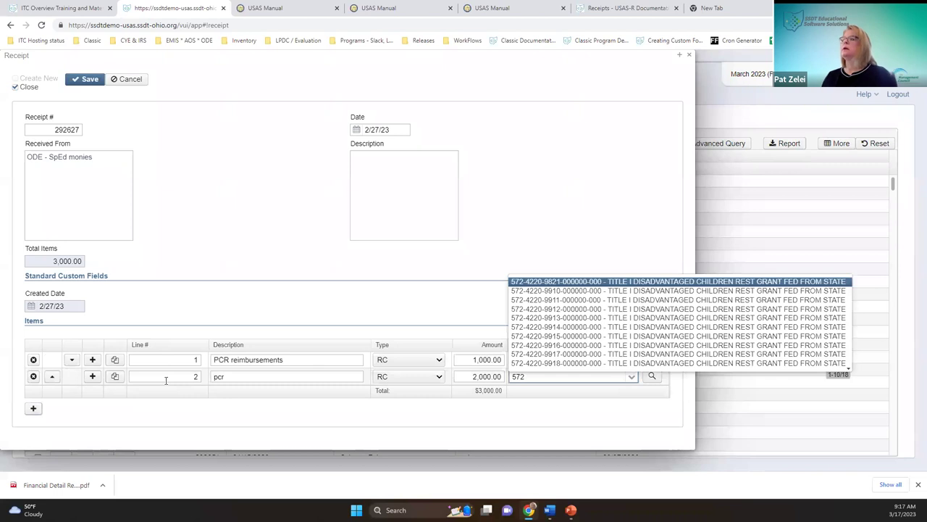
pyautogui.press('Return')
pyautogui.click(87, 79)
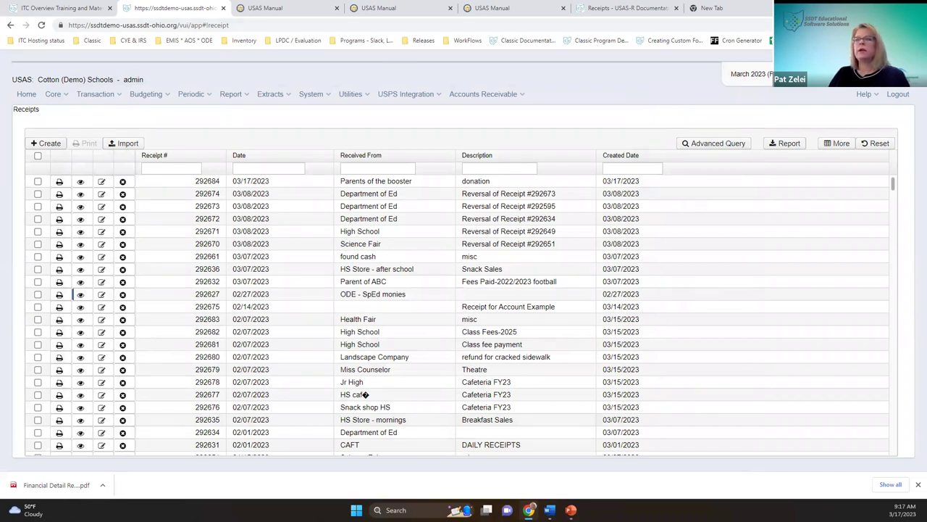
pyautogui.click(81, 294)
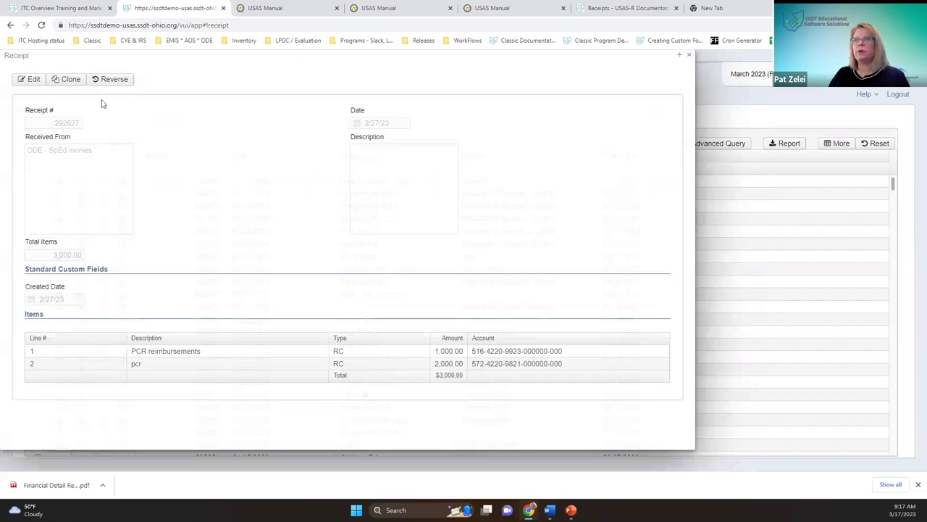
# Step: Try to clone the ODE - SpEd monies receipt and discard the copy
pyautogui.click(68, 81)
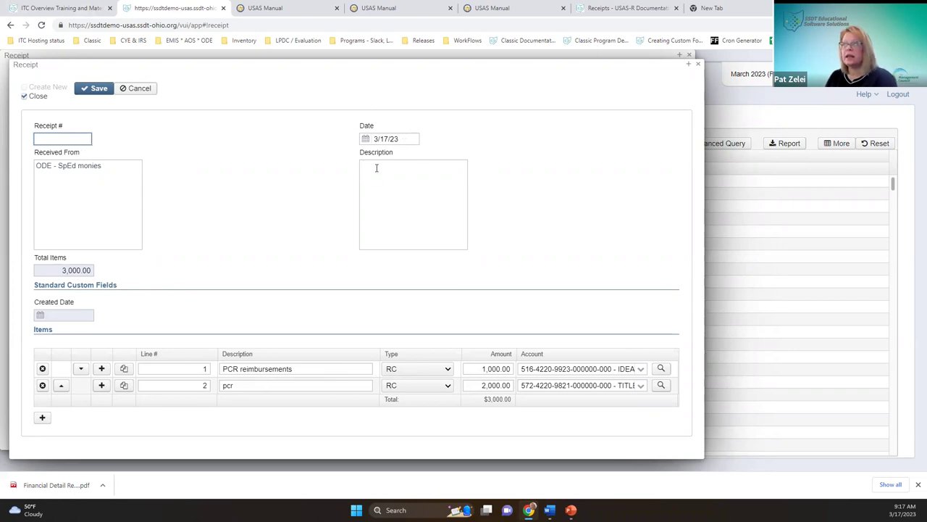
pyautogui.click(248, 366)
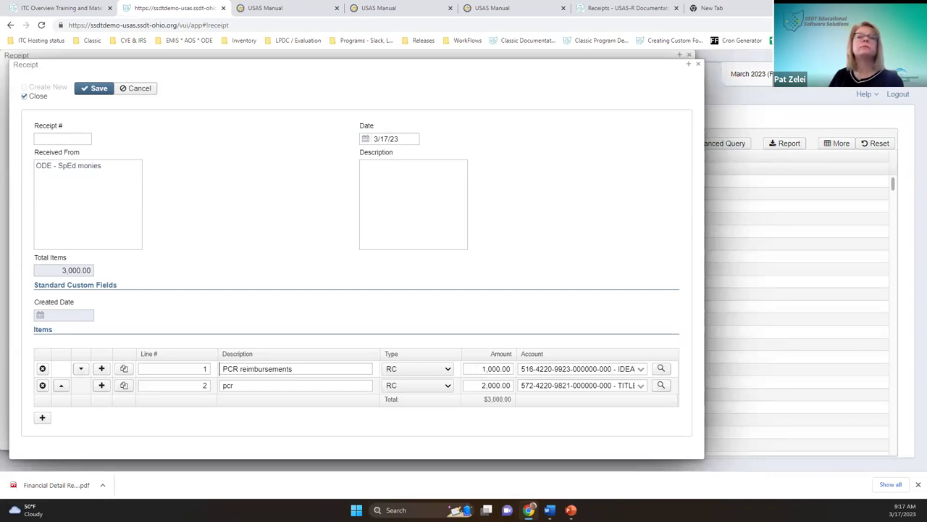
pyautogui.click(137, 88)
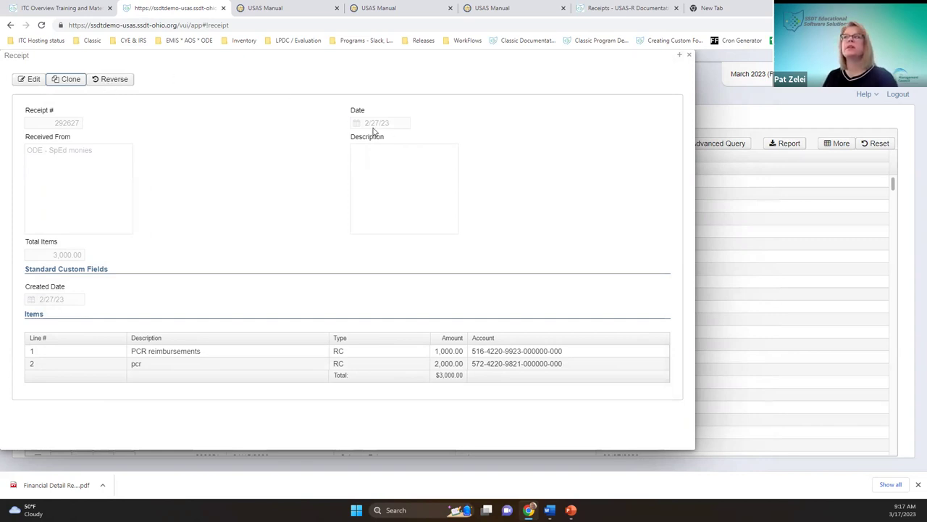
# Step: Generate a reverse receipt for the ODE - SpEd monies receipt, dated 3/17/23
pyautogui.click(109, 81)
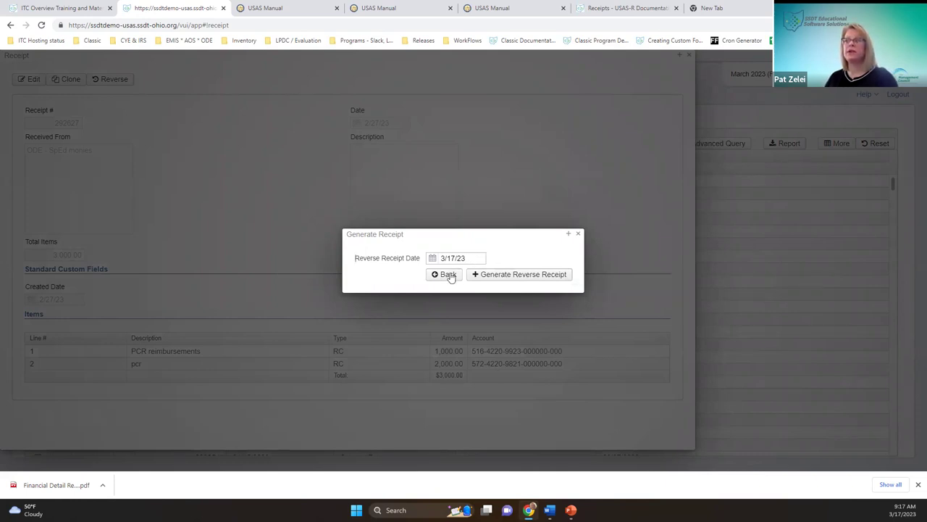
pyautogui.click(532, 279)
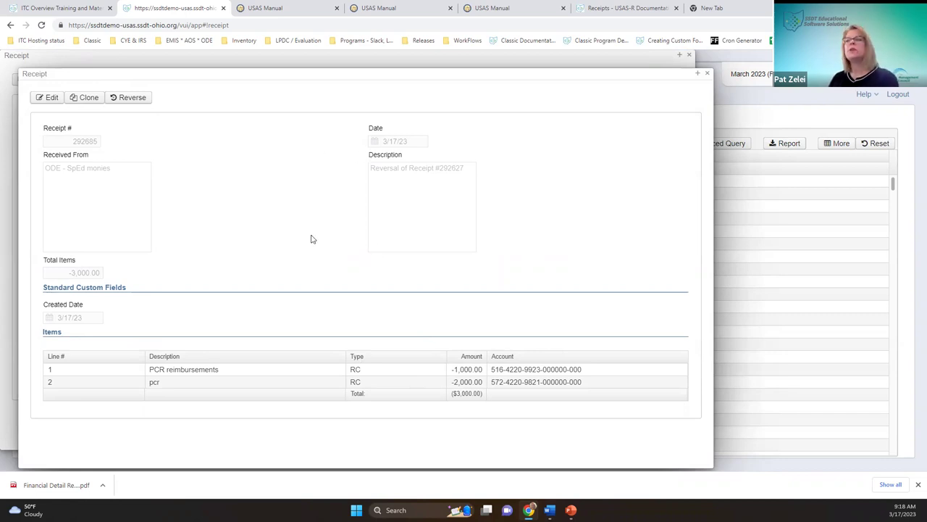
# Step: Inspect the reversal receipt's editable fields, leave them unchanged, and close both open receipts
pyautogui.click(48, 99)
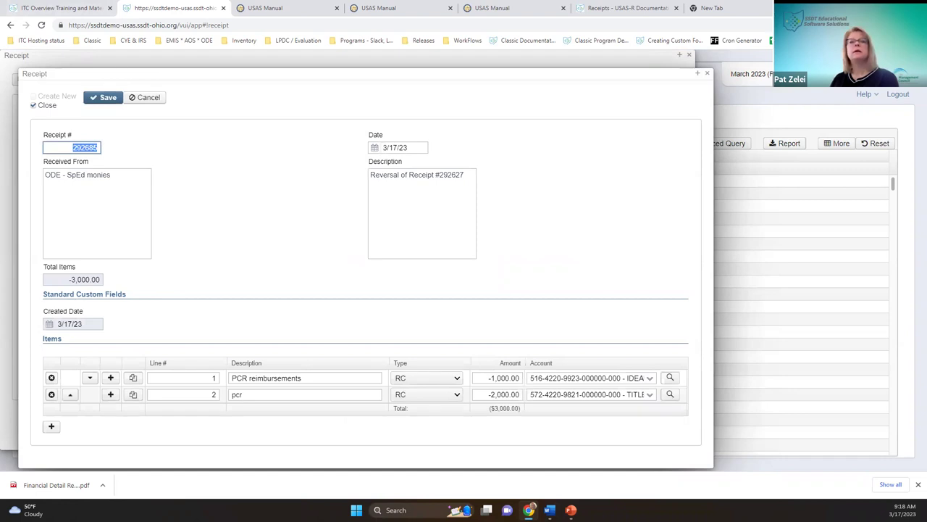
pyautogui.click(216, 377)
pyautogui.click(377, 377)
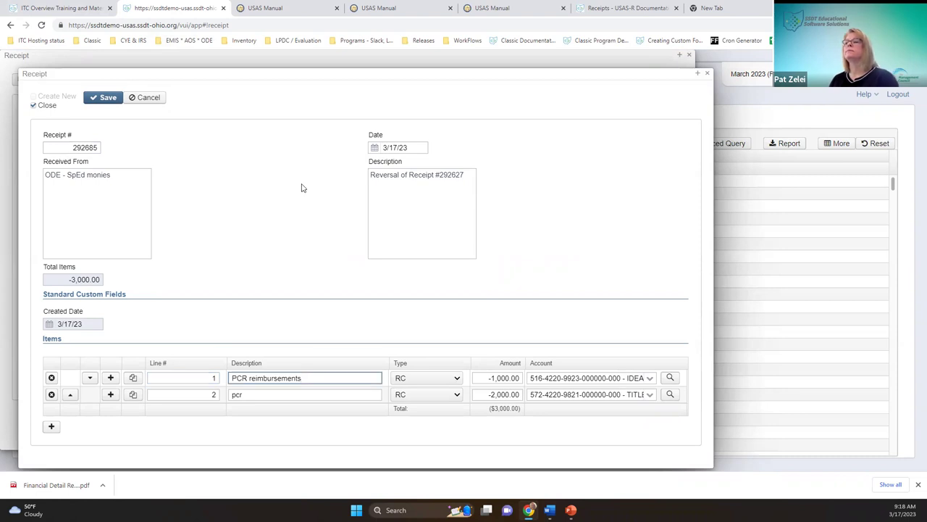
pyautogui.click(146, 101)
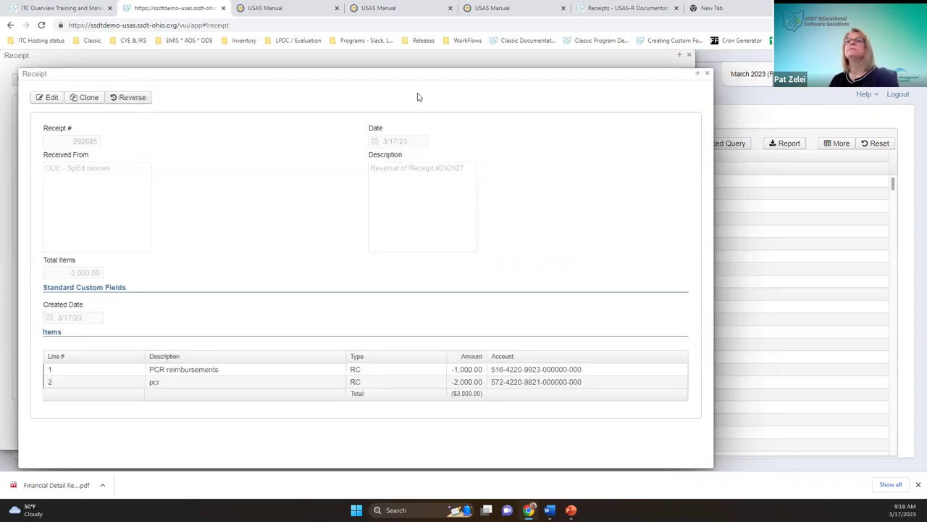
pyautogui.click(708, 75)
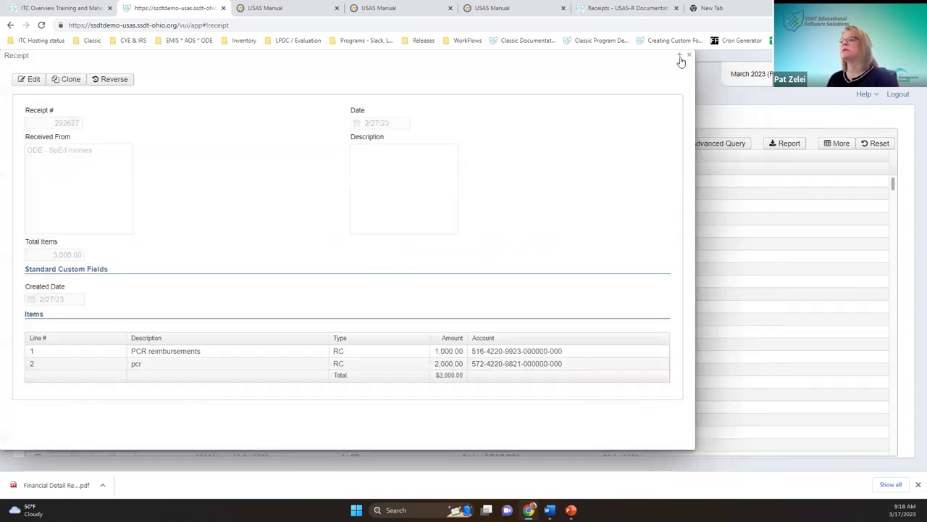
pyautogui.click(689, 55)
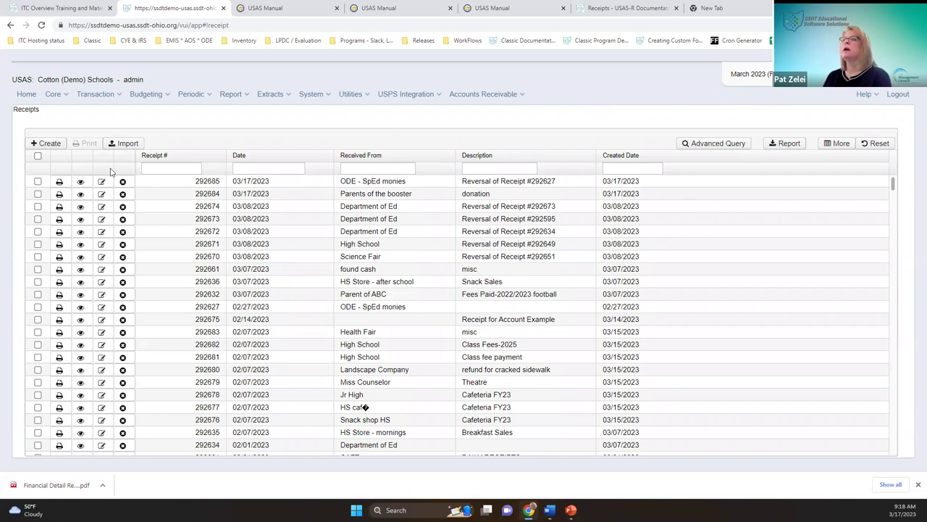
# Step: Select only the ODE - SpEd monies reversal and the "Parents of the booster" receipt in the receipts list
pyautogui.click(37, 181)
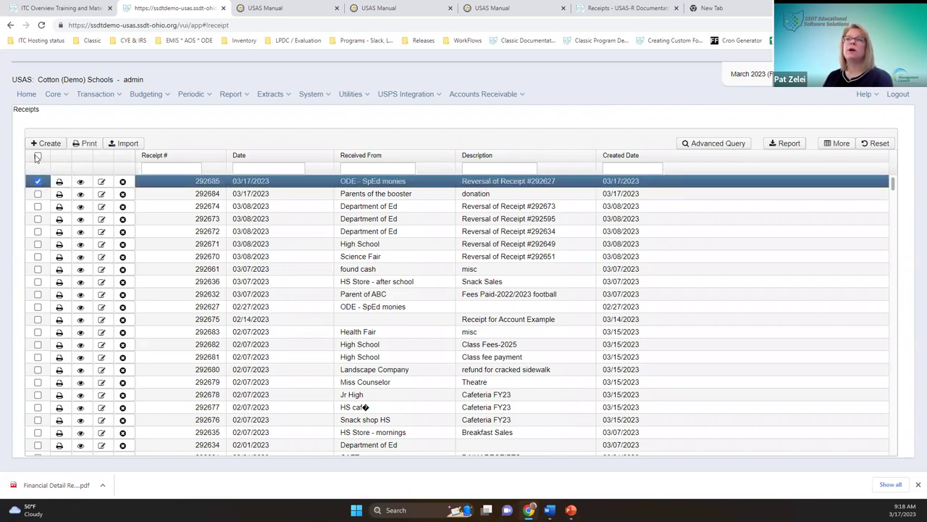
pyautogui.click(37, 156)
pyautogui.click(38, 156)
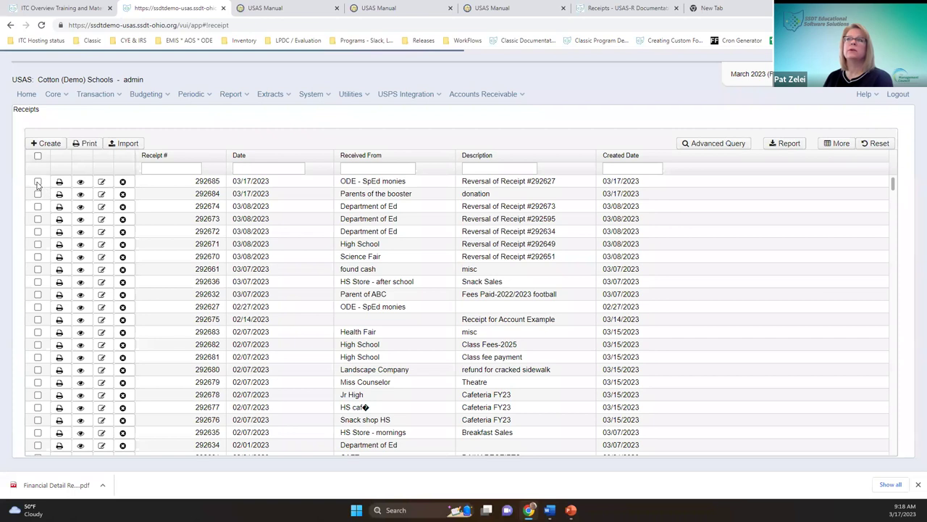
pyautogui.click(38, 181)
pyautogui.click(38, 193)
pyautogui.click(38, 193)
pyautogui.click(38, 194)
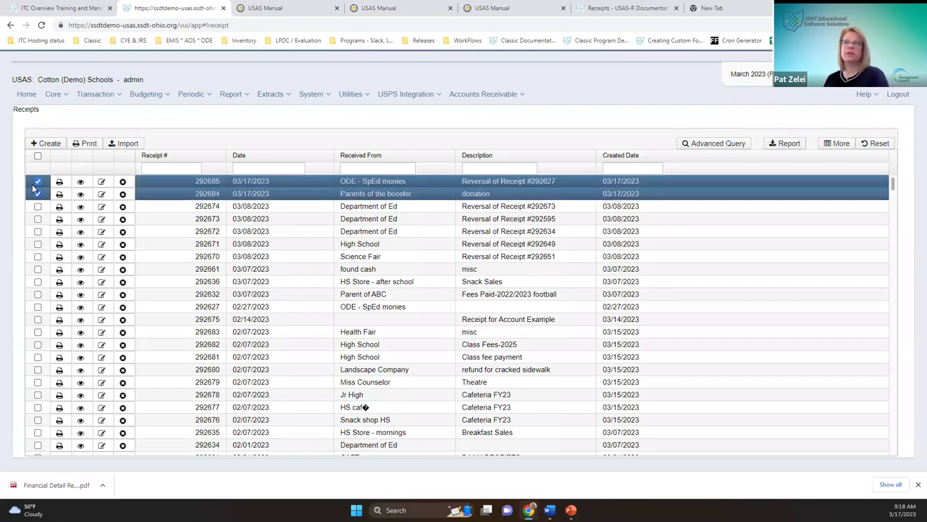
# Step: Start printing the two selected receipts with output format Pdf and examine the available receipt forms
pyautogui.click(86, 142)
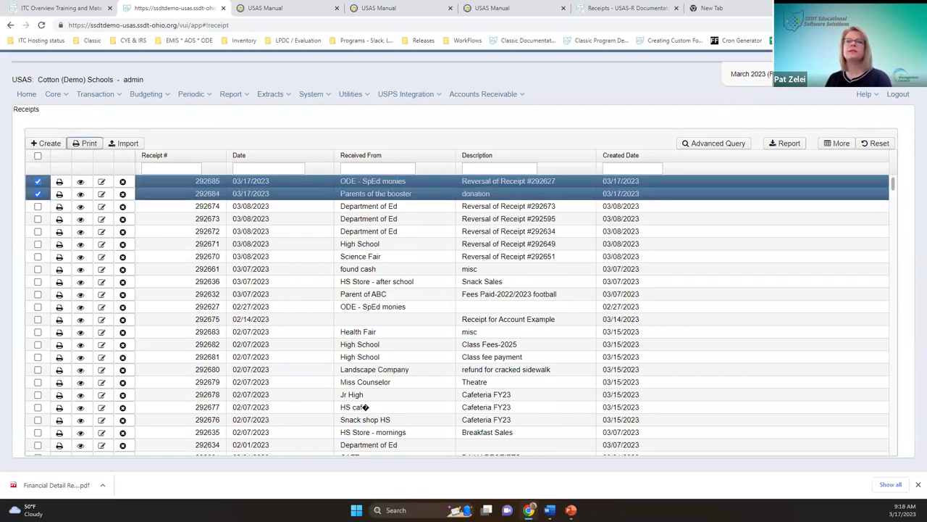
pyautogui.click(87, 144)
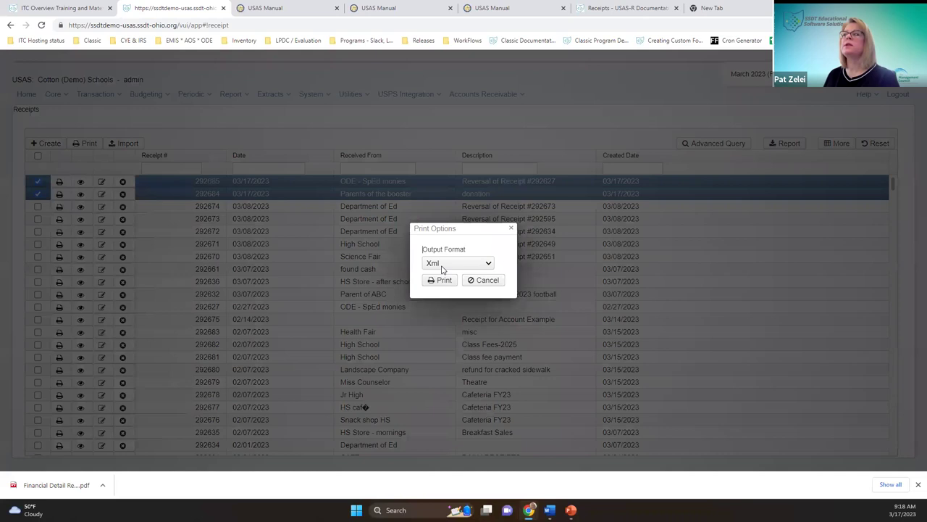
pyautogui.click(443, 266)
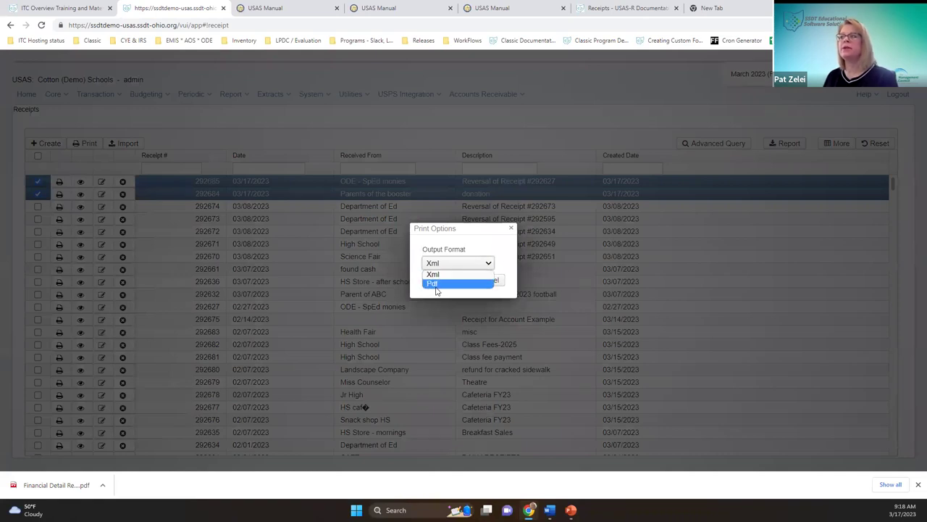
pyautogui.click(443, 284)
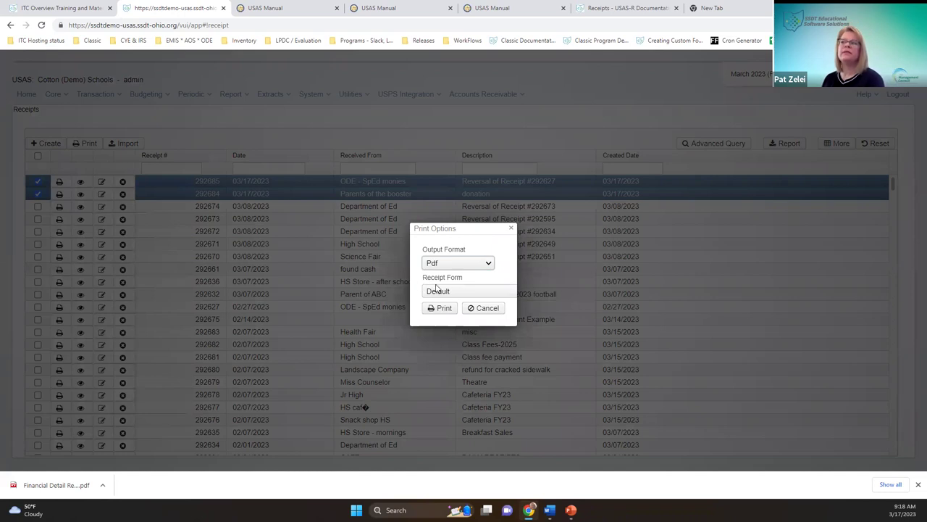
pyautogui.click(446, 291)
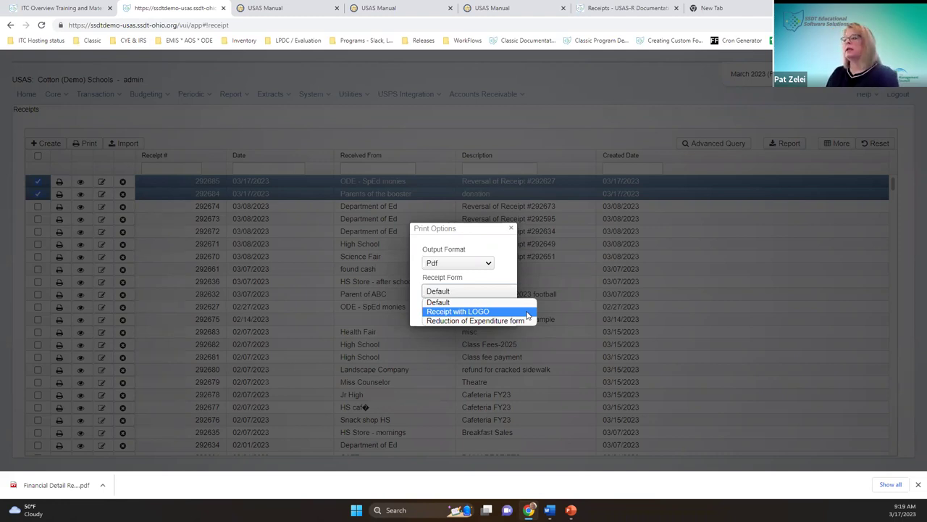
pyautogui.press('Escape')
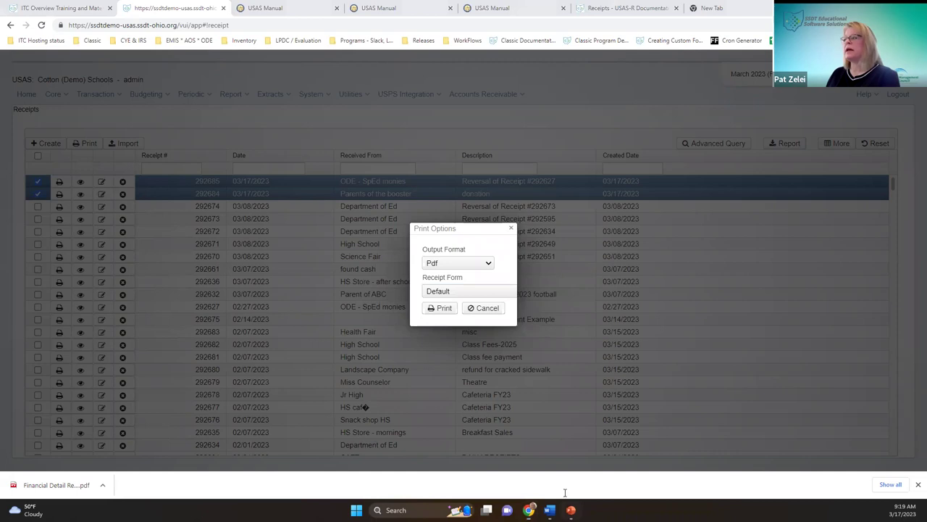
# Step: Switch to PowerPoint to show the "Printing Receipts & RX" slide, return to USAS, and cancel the print options
pyautogui.hotkey('alt', 'Tab')
pyautogui.scroll(-3, 87, 261)
pyautogui.scroll(-5, 88, 263)
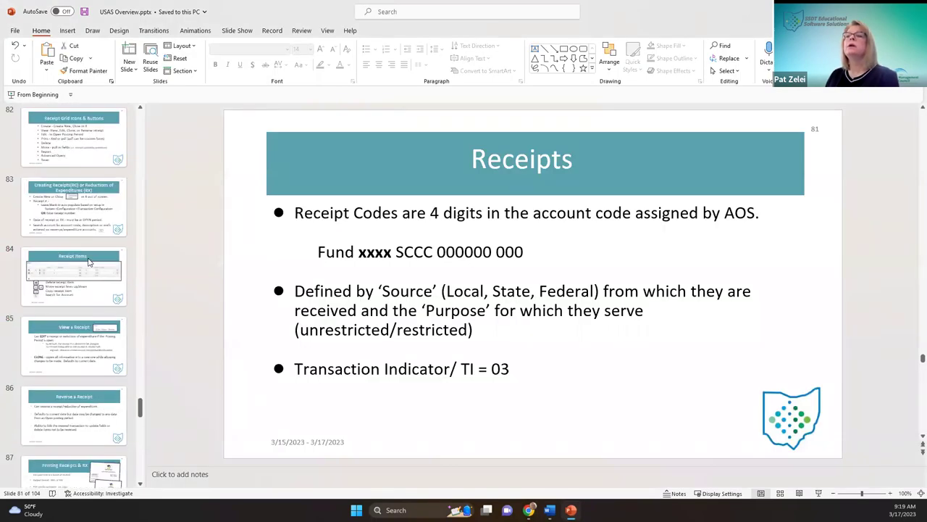
pyautogui.click(77, 379)
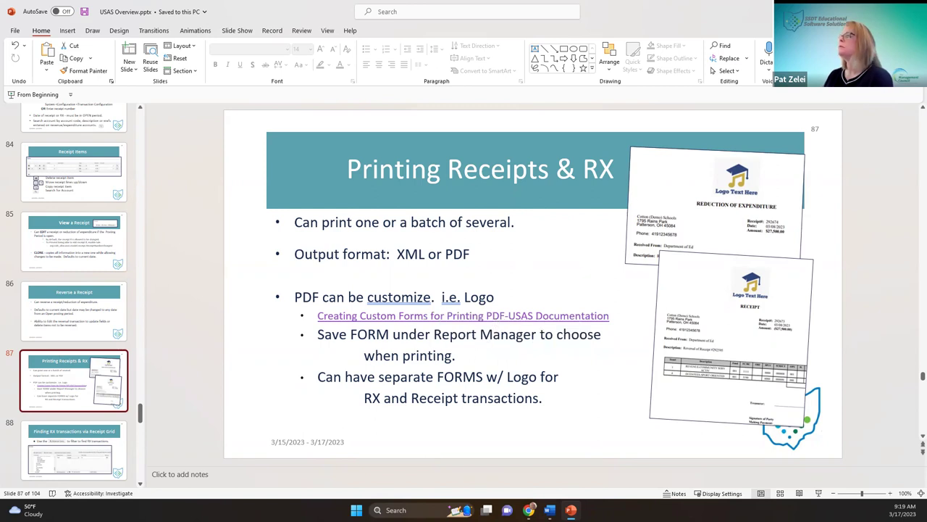
pyautogui.hotkey('alt', 'Tab')
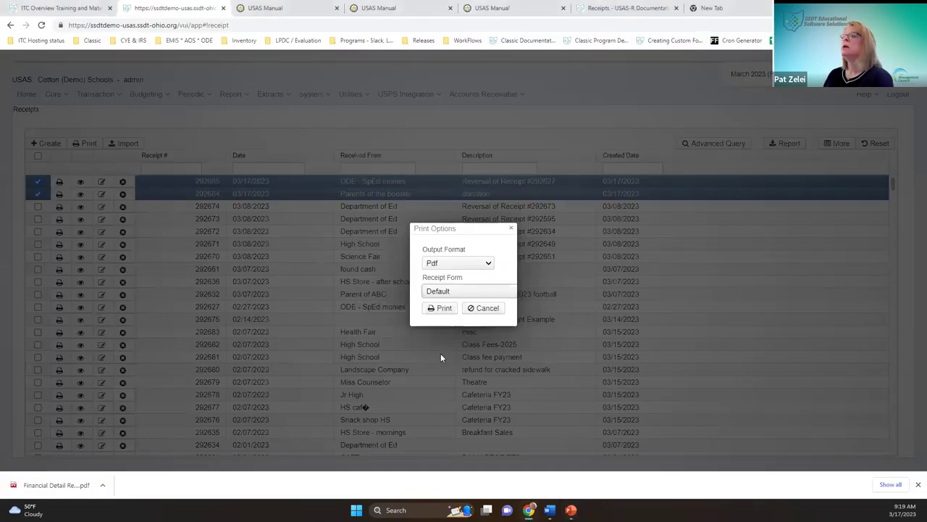
pyautogui.click(486, 308)
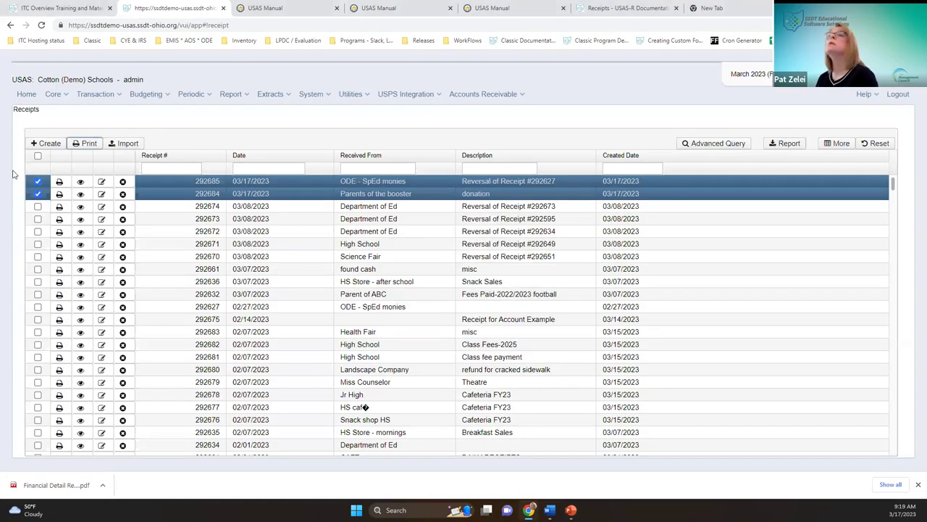
# Step: Print only the "Parents of the booster" receipt as Pdf with the Default receipt form, then view and close Receipts.pdf
pyautogui.click(37, 182)
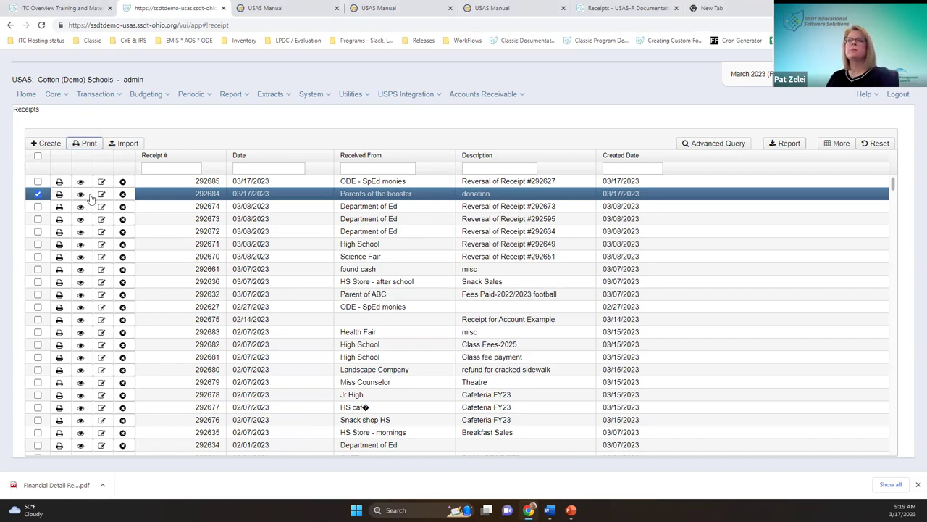
pyautogui.click(85, 144)
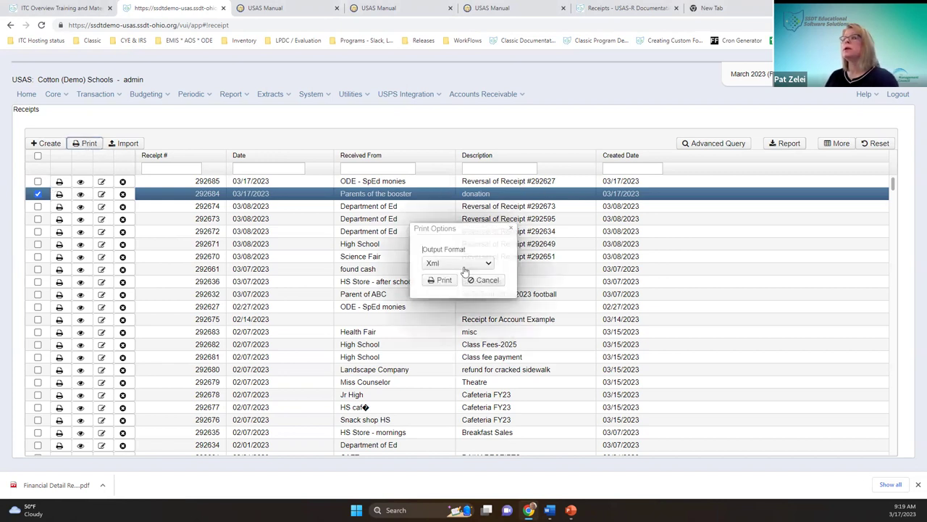
pyautogui.click(458, 264)
pyautogui.click(455, 282)
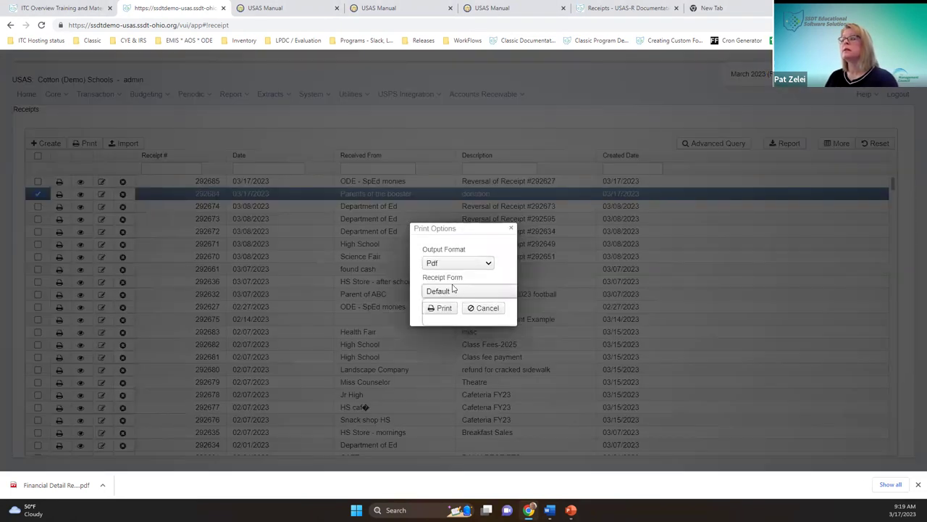
pyautogui.click(451, 291)
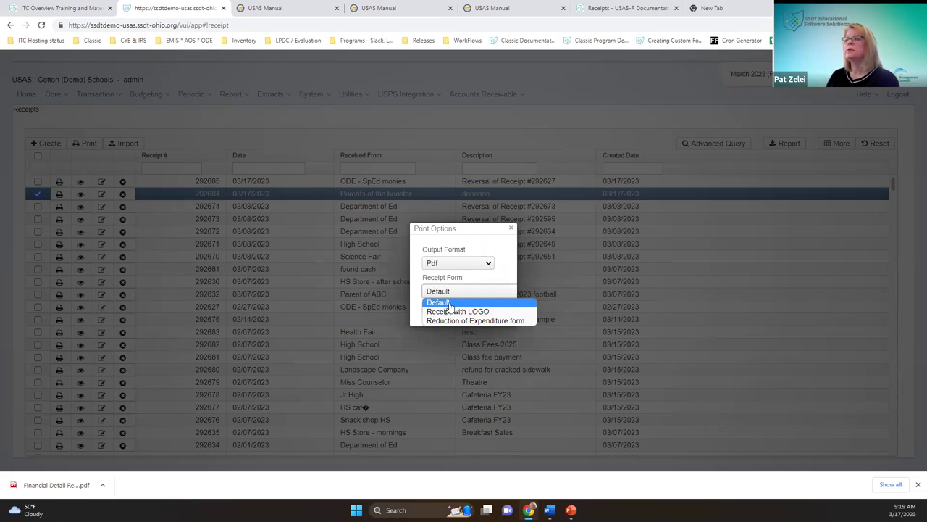
pyautogui.click(450, 303)
pyautogui.click(444, 309)
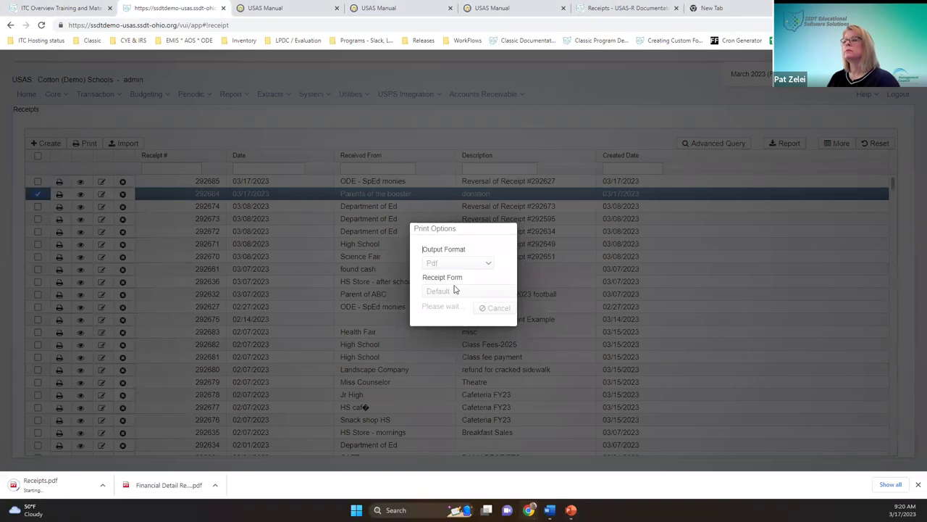
pyautogui.click(40, 486)
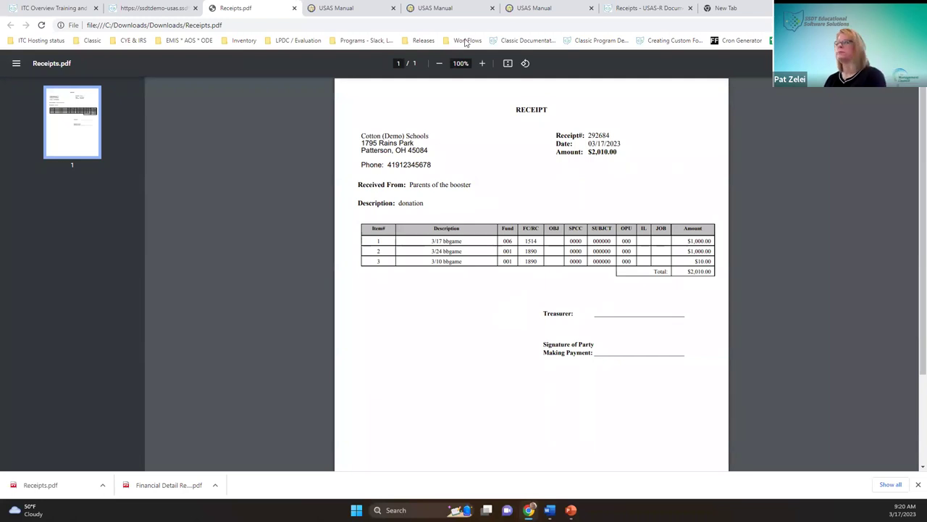
pyautogui.click(295, 9)
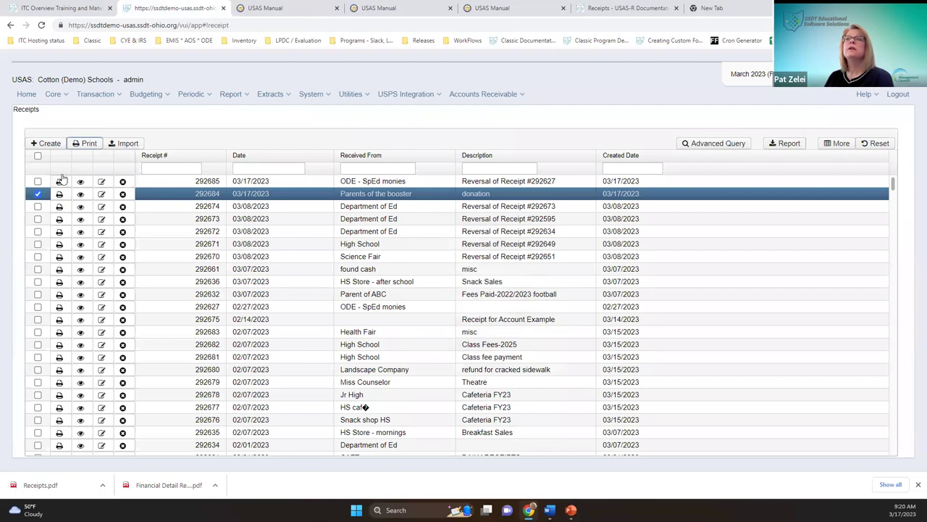
# Step: Print the "Parents of the booster" receipt again as Pdf with the "Receipt with LOGO" form, then view and close the file
pyautogui.click(86, 145)
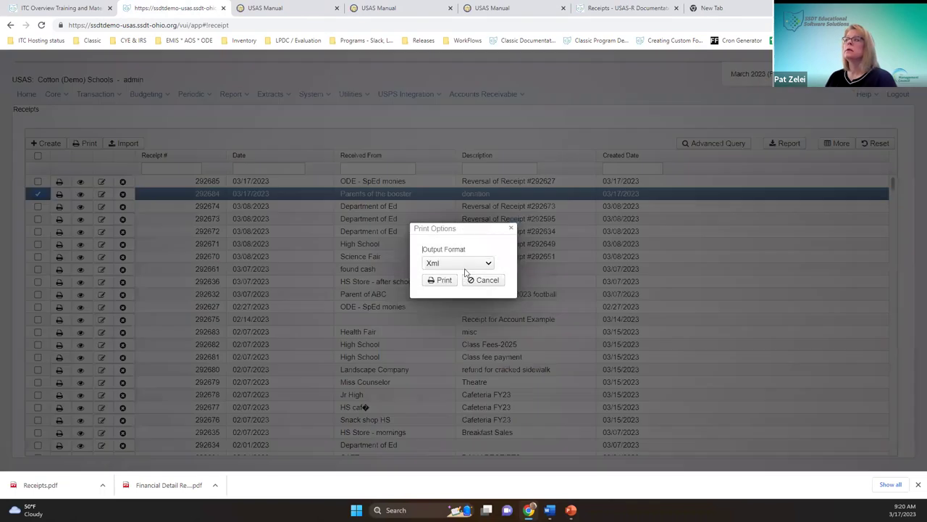
pyautogui.click(458, 263)
pyautogui.click(456, 283)
pyautogui.click(449, 291)
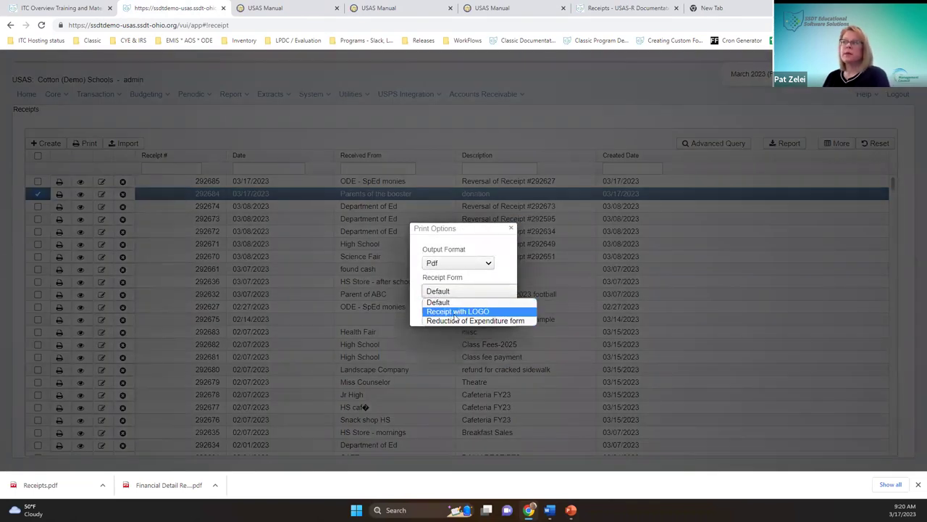
pyautogui.click(454, 312)
pyautogui.click(439, 308)
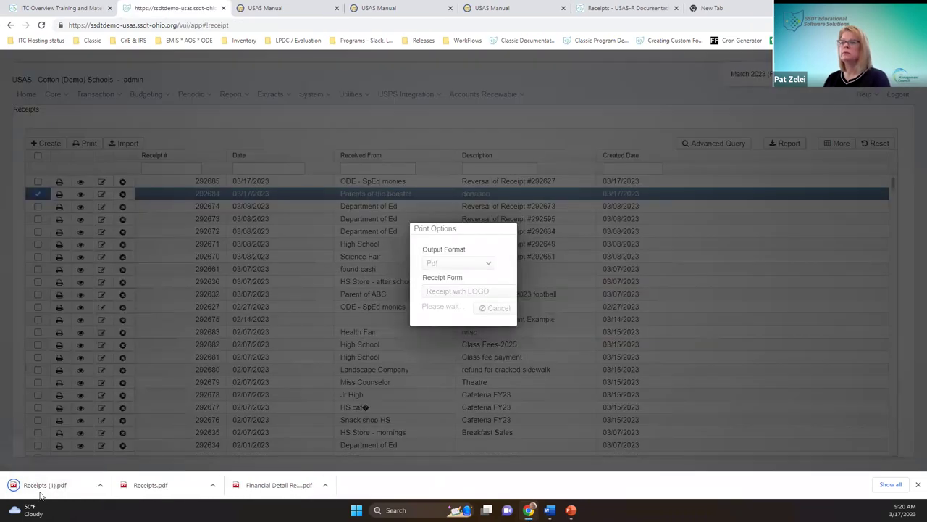
pyautogui.click(51, 484)
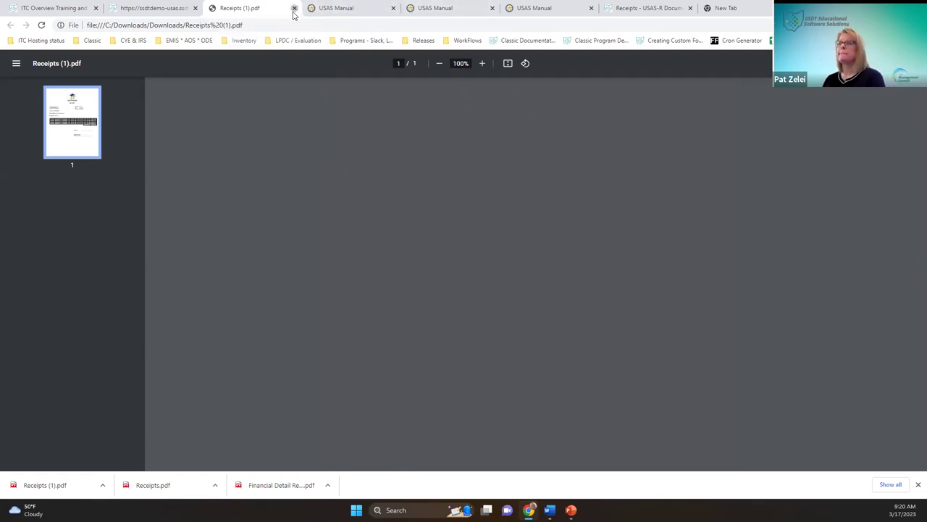
pyautogui.click(295, 9)
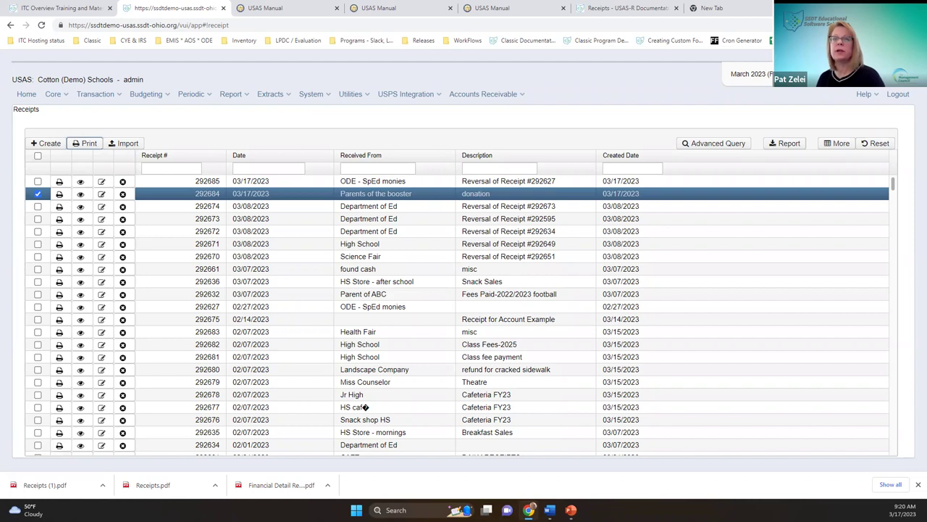
# Step: Load the saved "RX transactions" advanced query for receipts and expand the Items properties to find the Type property
pyautogui.click(728, 143)
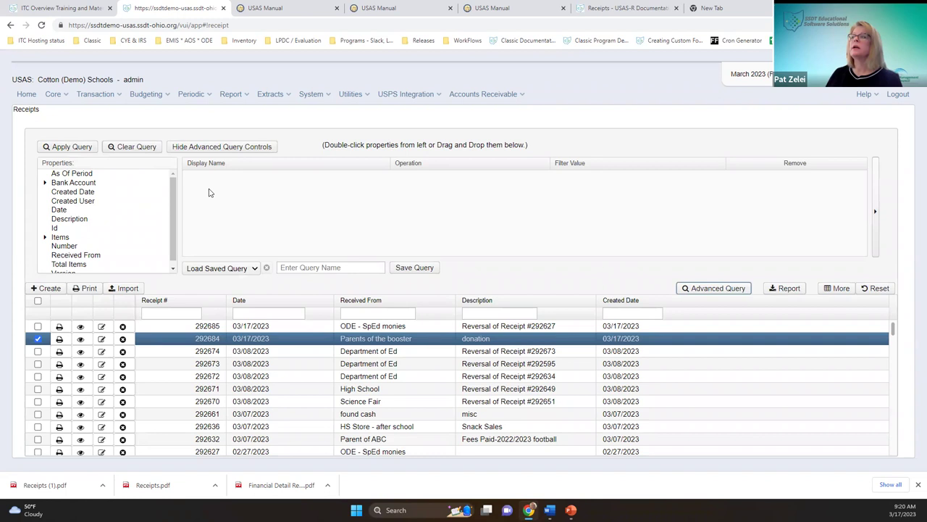
pyautogui.click(228, 269)
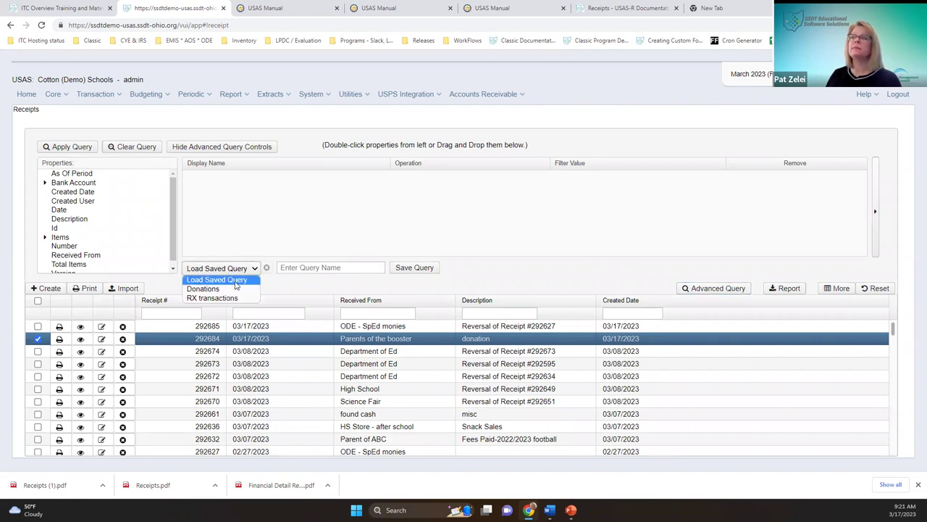
pyautogui.click(211, 298)
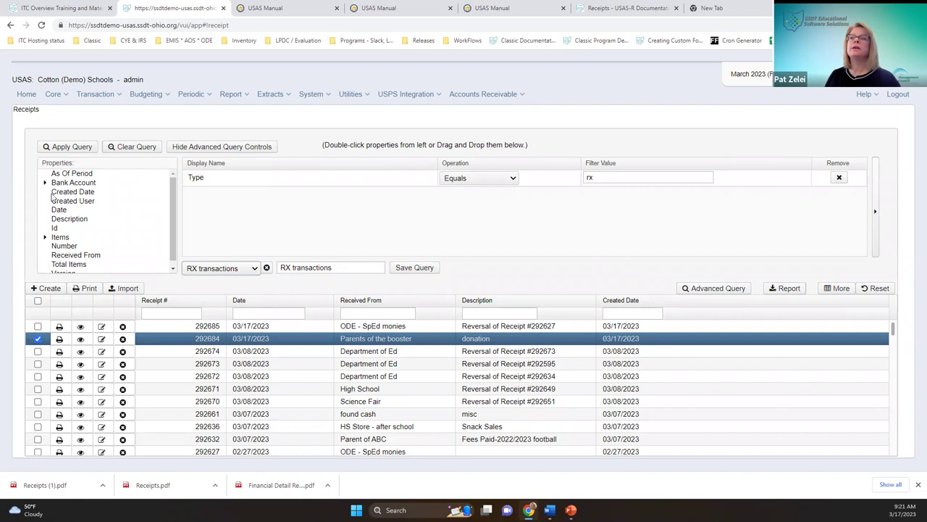
pyautogui.click(45, 238)
pyautogui.scroll(-1, 134, 245)
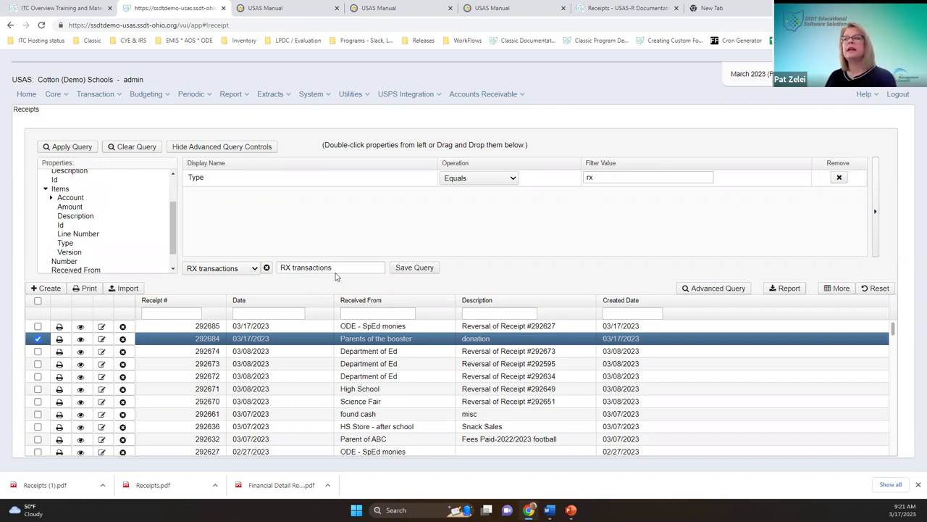
# Step: Apply the "RX transactions" query to the receipts list and look through the filtered receipts
pyautogui.click(252, 269)
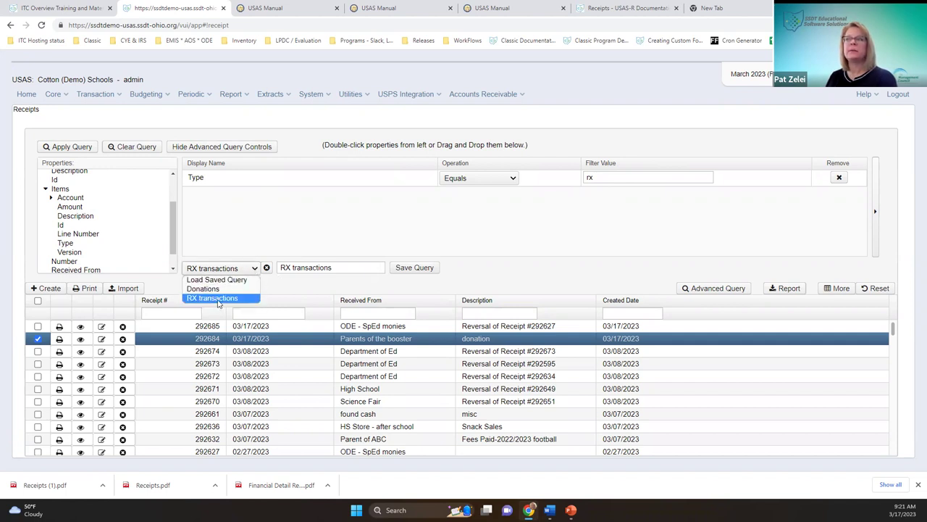
pyautogui.click(218, 299)
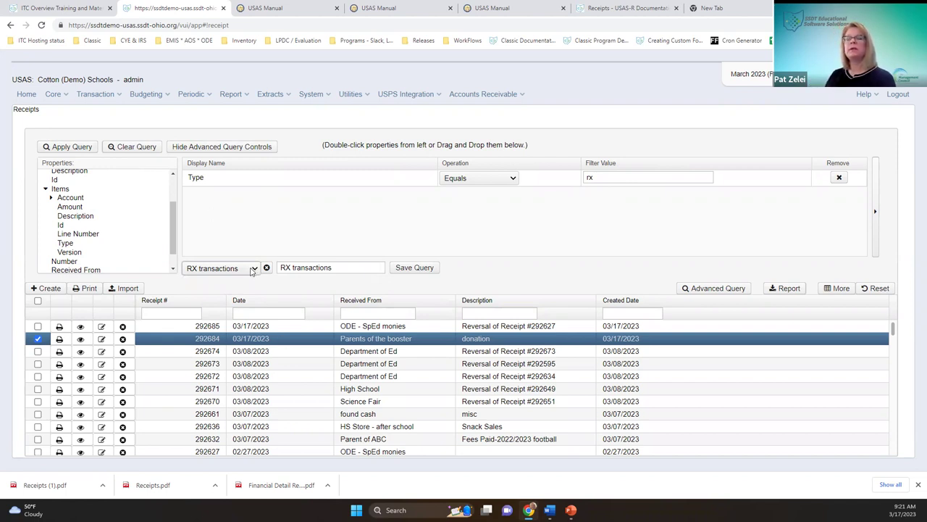
pyautogui.click(76, 147)
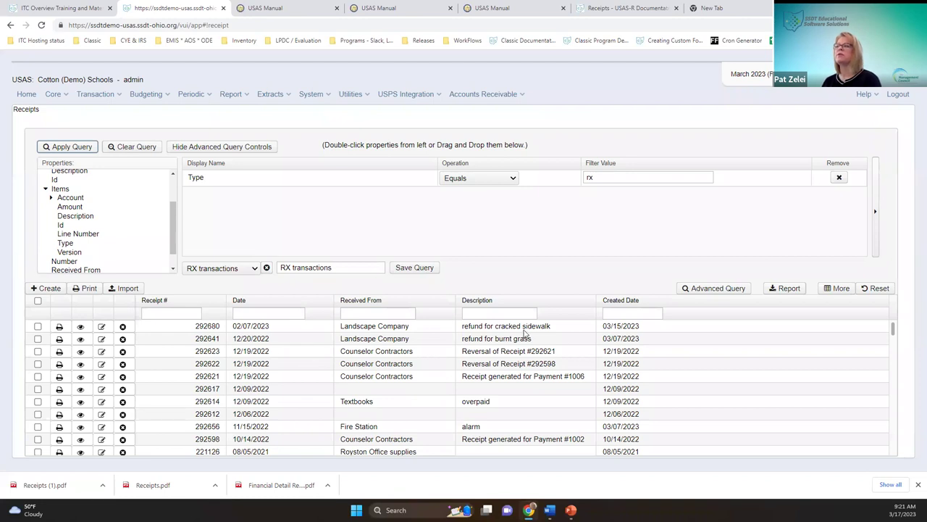
pyautogui.scroll(-3, 434, 333)
pyautogui.scroll(3, 435, 333)
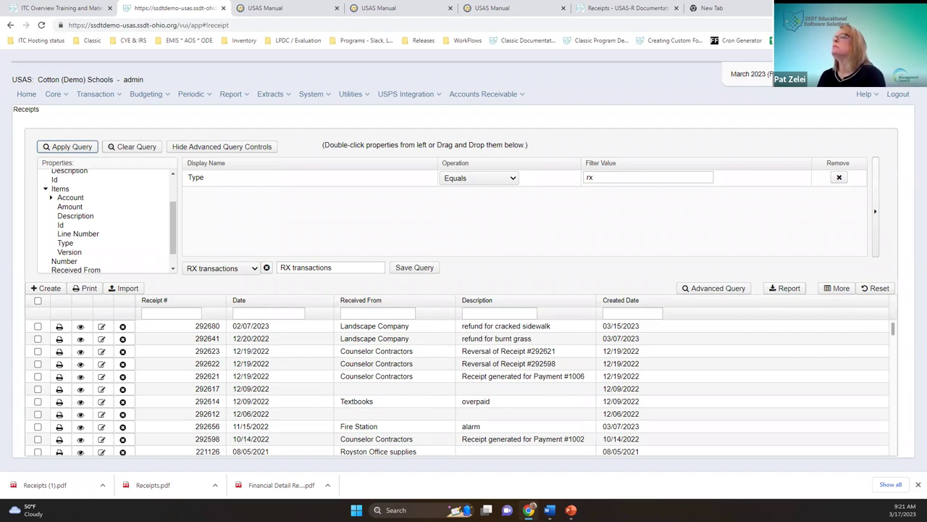
# Step: Open the Landscape Company "refund for cracked sidewalk" receipt, inspect its RX item line in edit mode, and close it without changes
pyautogui.click(80, 326)
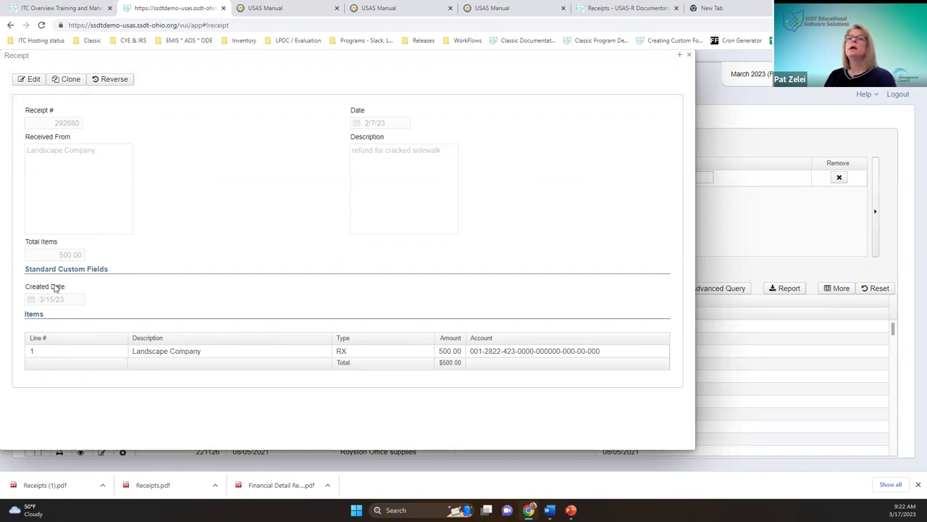
pyautogui.click(34, 79)
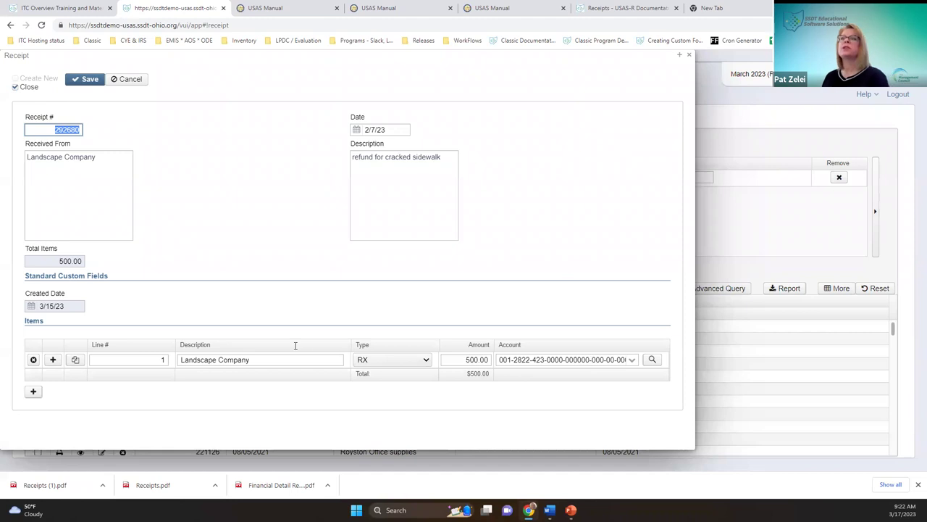
pyautogui.click(689, 56)
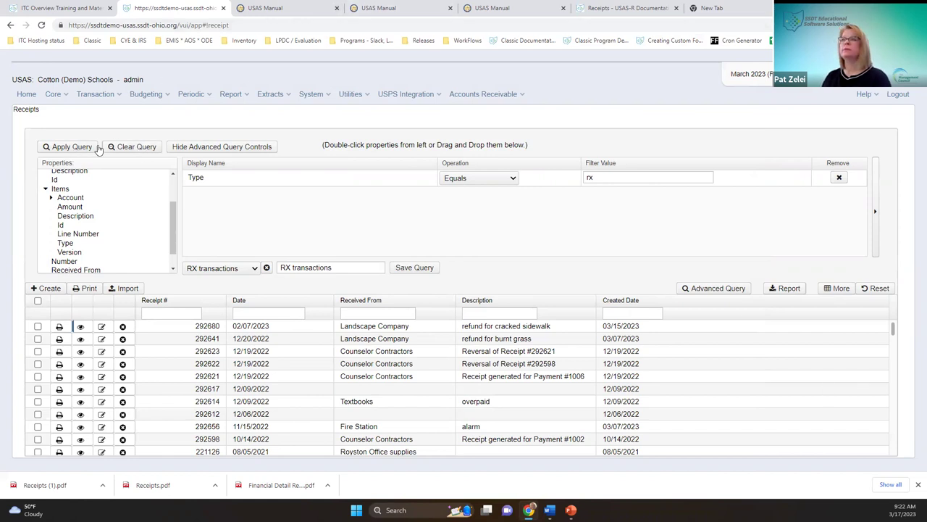
# Step: Clear the RX query from the receipts list and hide the advanced query controls
pyautogui.click(142, 148)
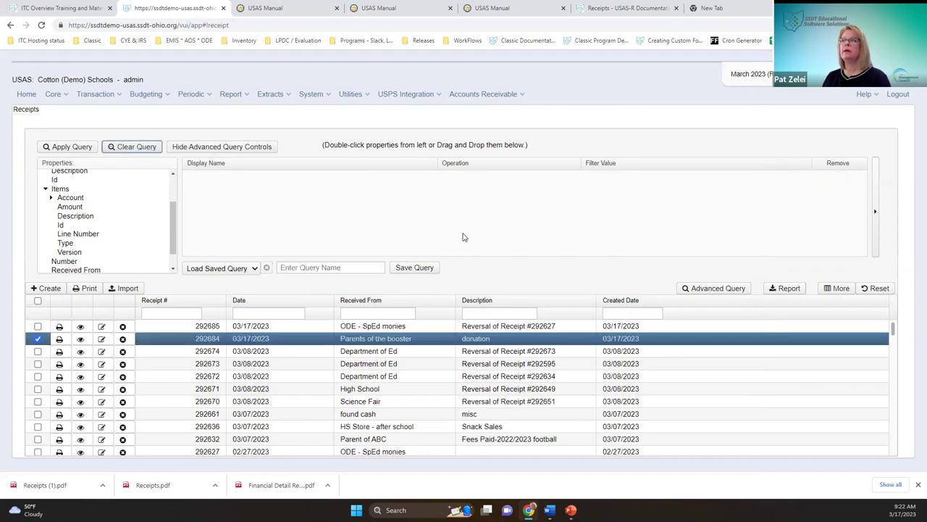
pyautogui.click(190, 147)
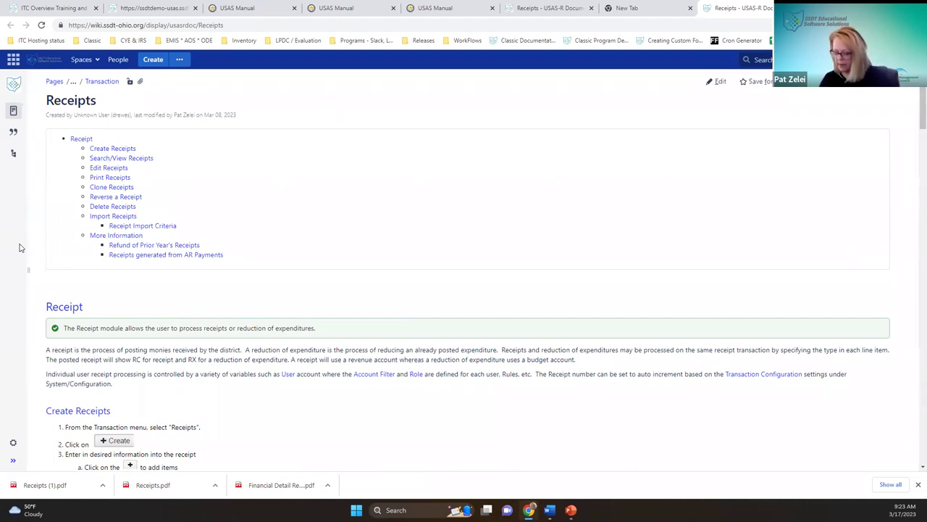
# Step: Read the Receipt Import Criteria section of the Receipts documentation, including the template spreadsheet note and the field format table
pyautogui.hotkey('ctrl', '+')
pyautogui.hotkey('ctrl', '+')
pyautogui.hotkey('ctrl', '+')
pyautogui.hotkey('ctrl', '+')
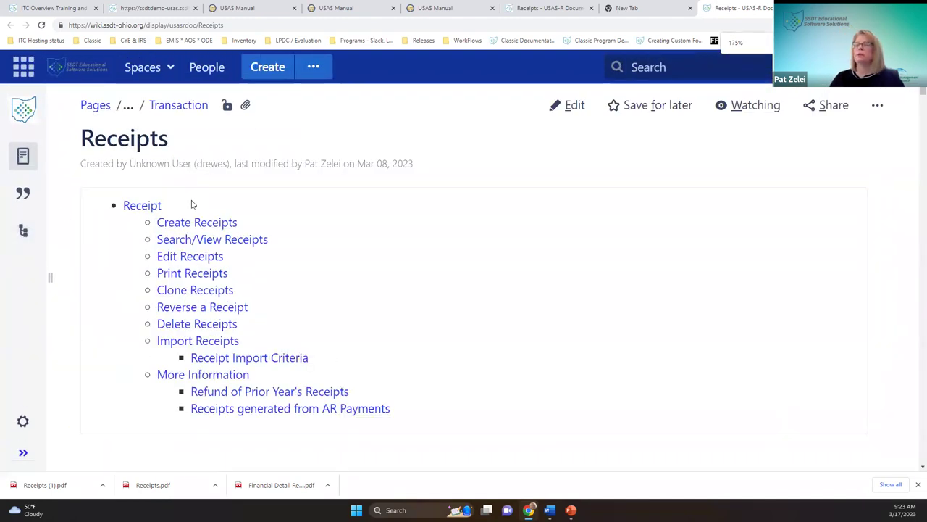
pyautogui.hotkey('ctrl', '-')
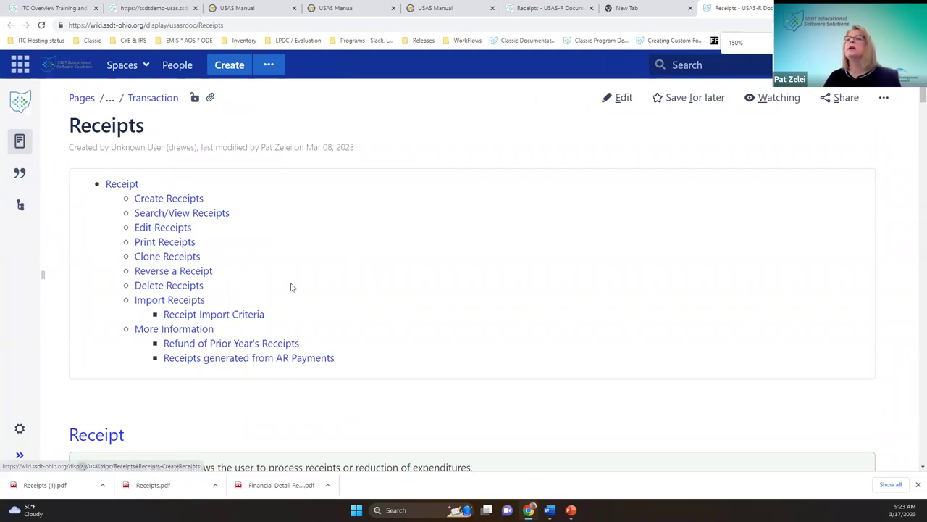
pyautogui.click(182, 315)
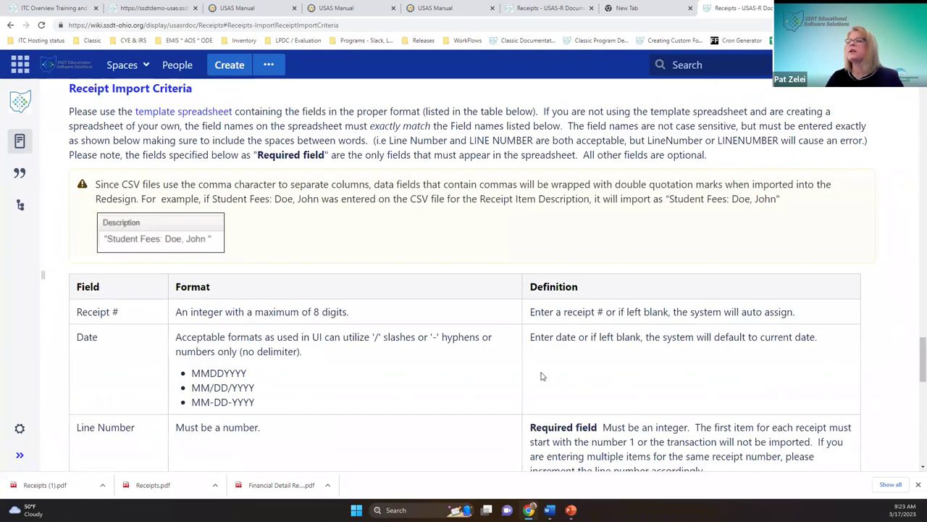
pyautogui.scroll(-2, 542, 376)
pyautogui.scroll(3, 509, 356)
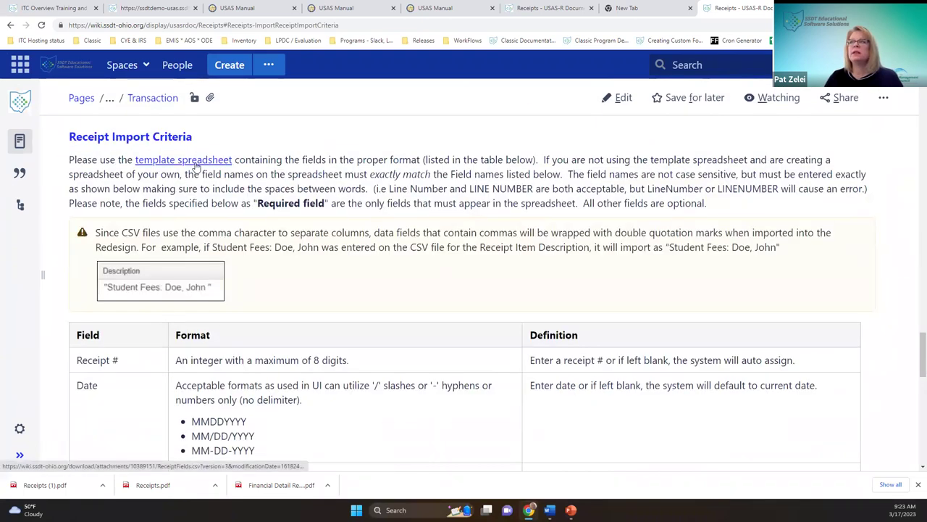
pyautogui.scroll(-2, 601, 312)
pyautogui.scroll(-1, 591, 316)
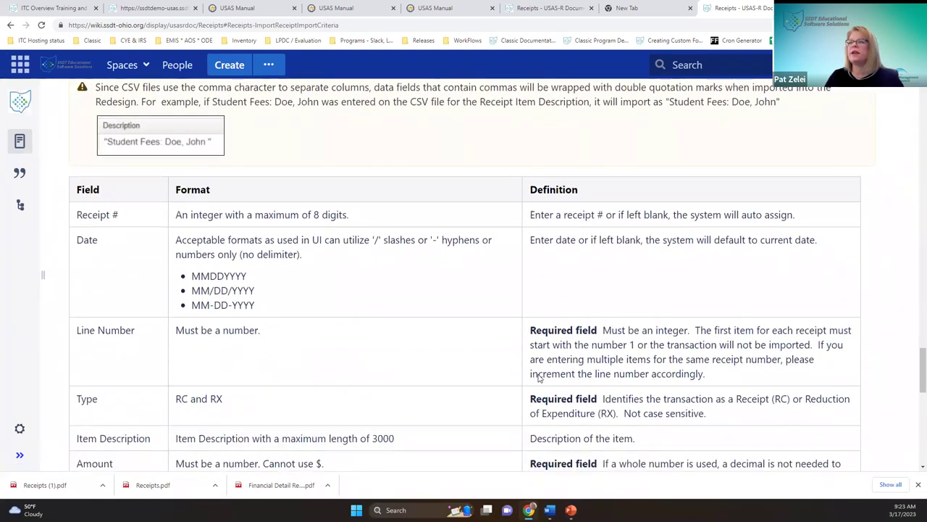
pyautogui.scroll(-6, 538, 376)
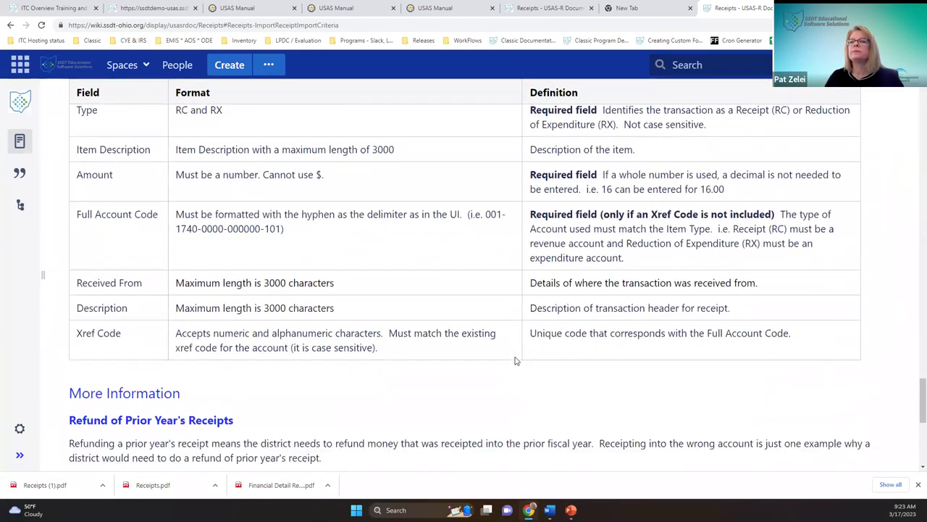
pyautogui.scroll(-1, 516, 360)
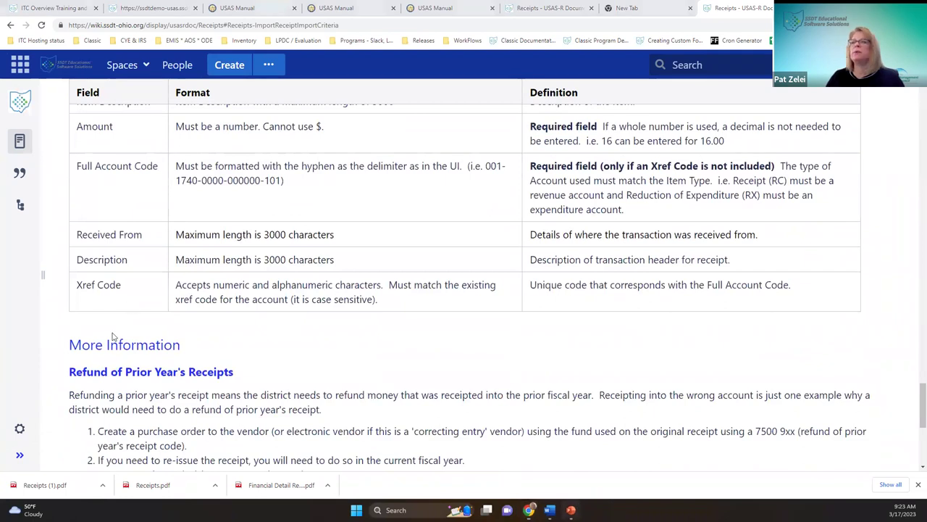
# Step: Switch to PowerPoint and show the "Example csv" slide for importing receipts and reductions of expenditure
pyautogui.hotkey('alt', 'Tab')
pyautogui.click(73, 397)
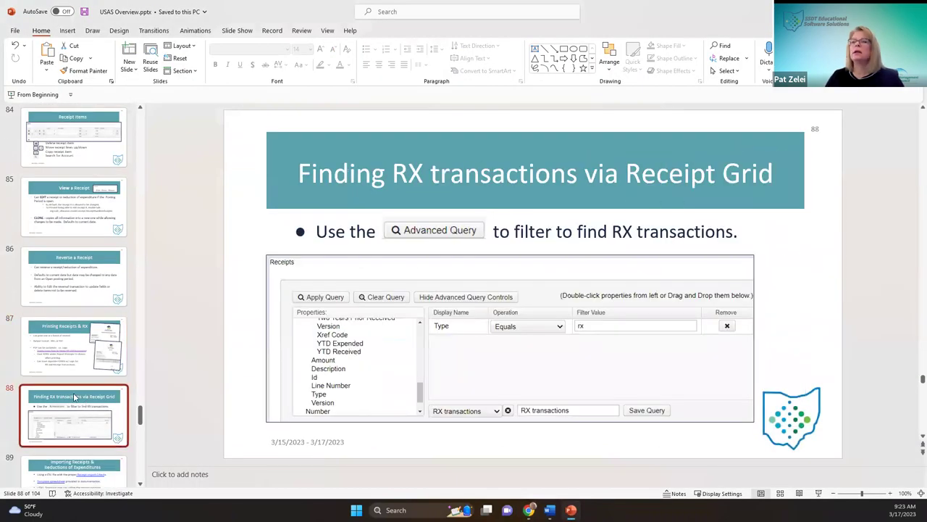
pyautogui.scroll(-2, 74, 397)
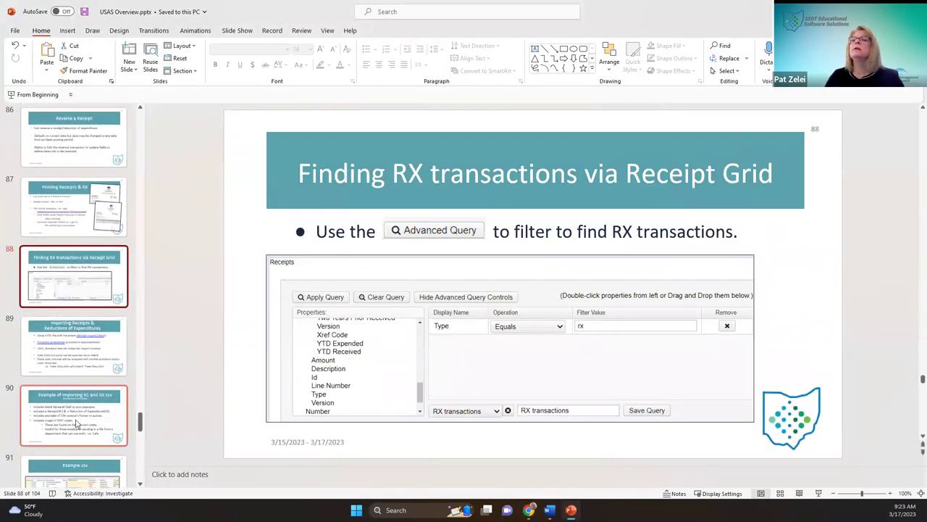
pyautogui.scroll(-1, 76, 423)
pyautogui.click(78, 415)
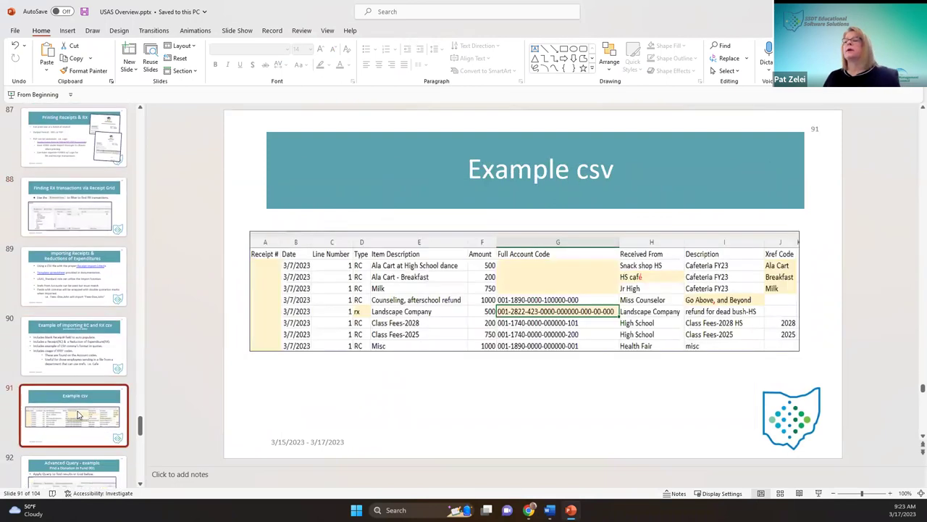
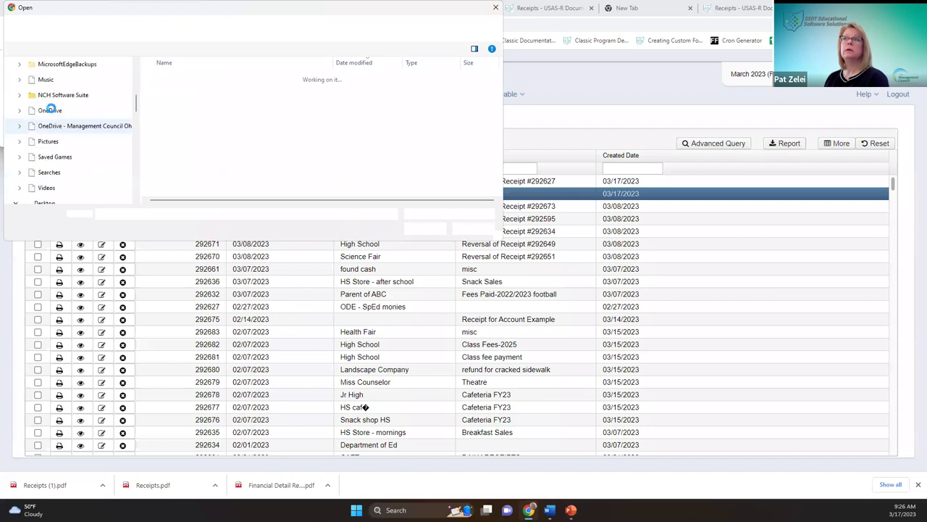
# Step: Import receipts by choosing "Import Receipt with Xrefs.csv" from the Training Docs folder and loading it
pyautogui.scroll(-5, 60, 157)
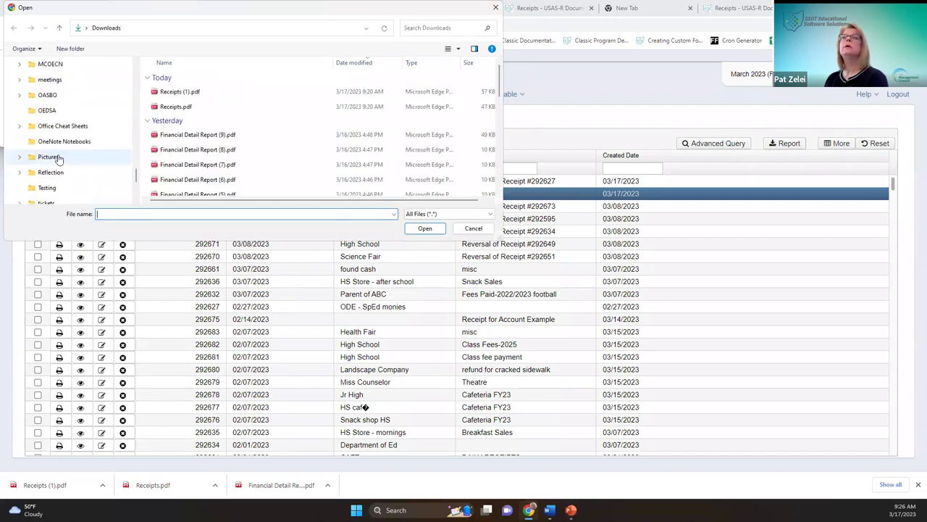
pyautogui.click(54, 143)
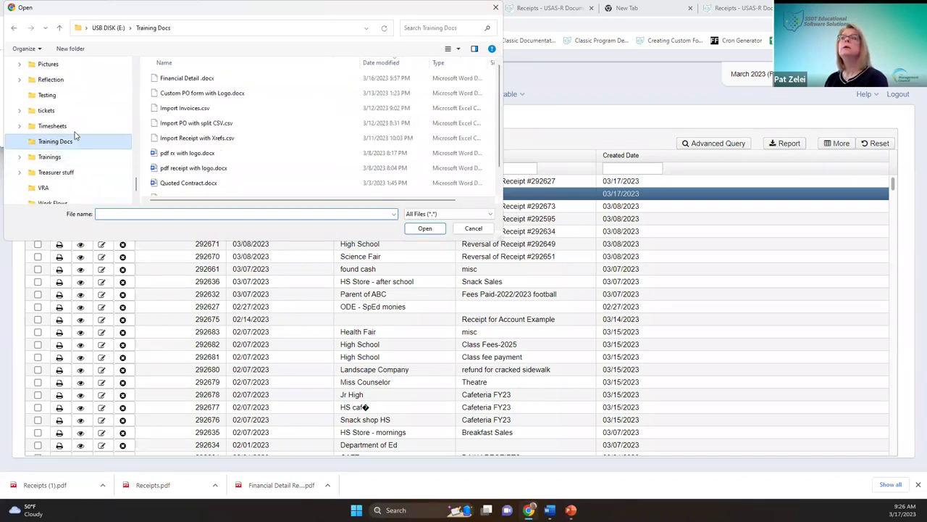
pyautogui.doubleClick(185, 139)
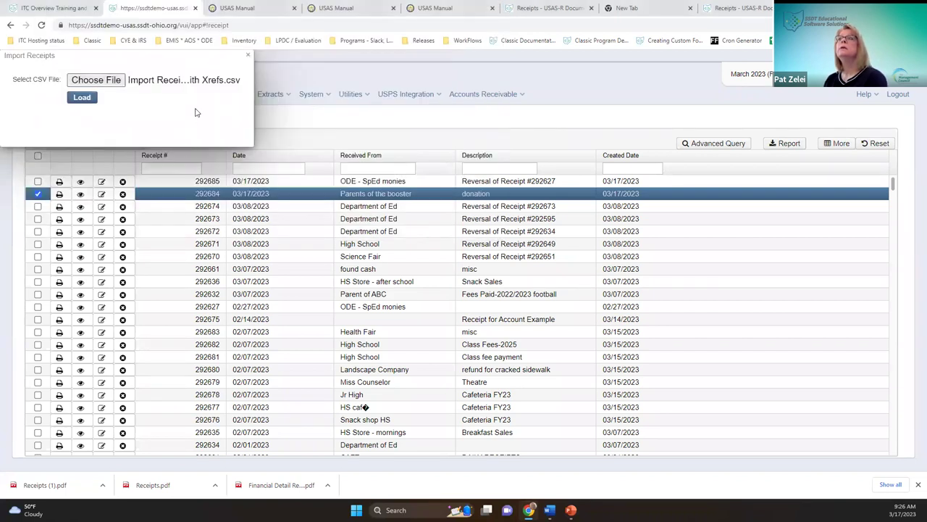
pyautogui.click(79, 100)
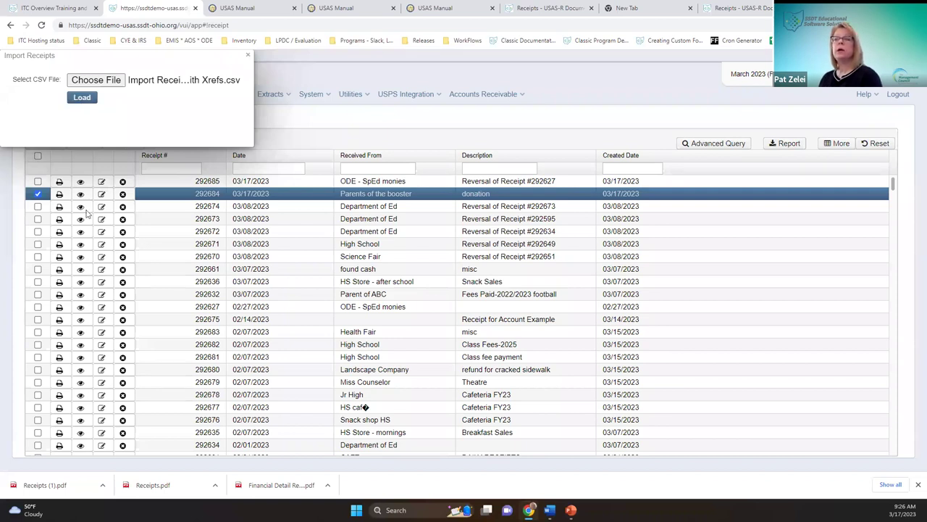
pyautogui.click(80, 100)
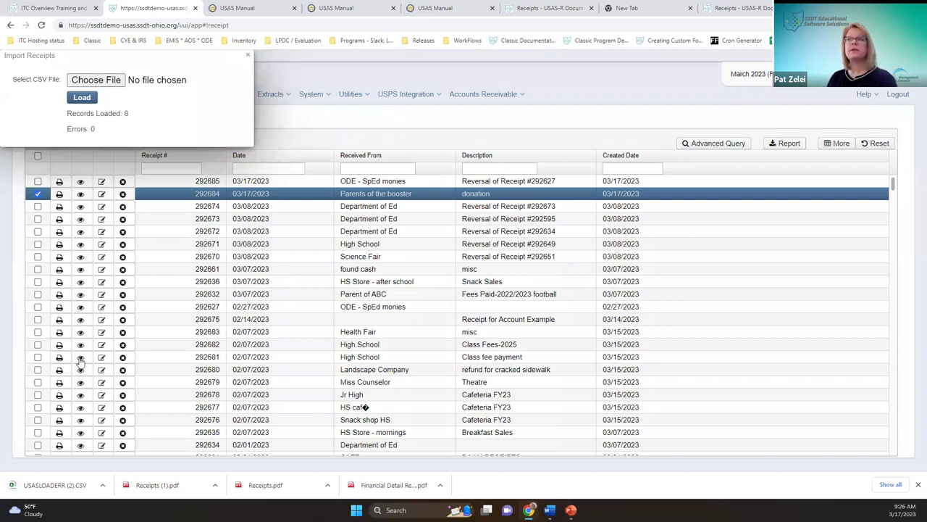
# Step: Check the USASLOADERR (2).CSV file from the import in Excel, close it, and close the receipt import
pyautogui.click(103, 485)
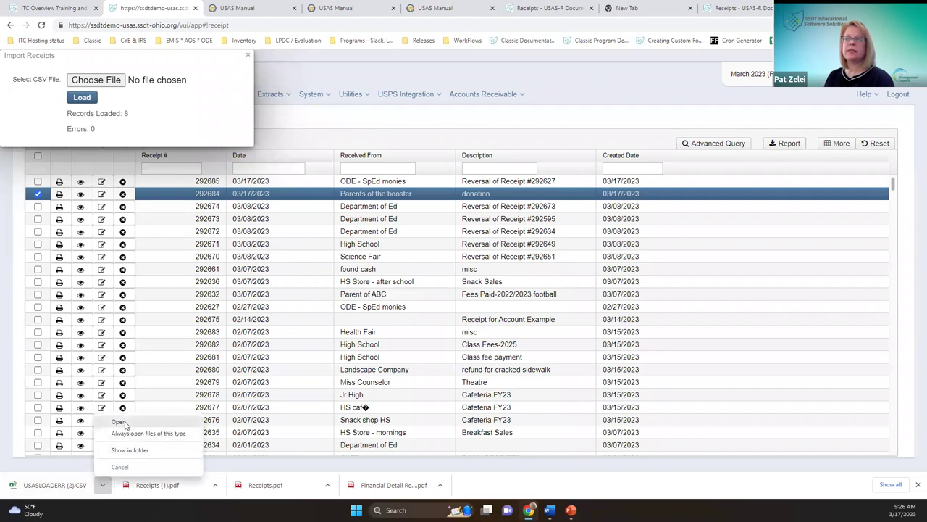
pyautogui.click(42, 490)
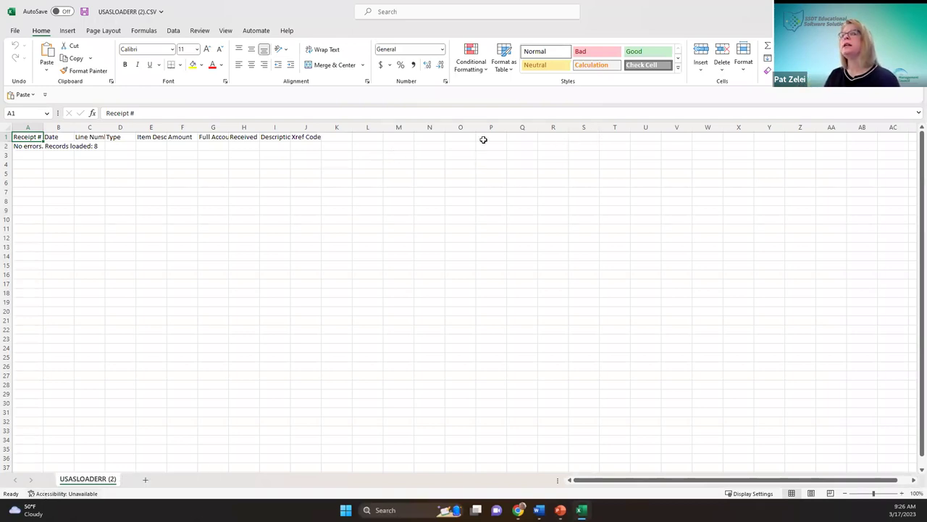
pyautogui.hotkey('alt', 'F4')
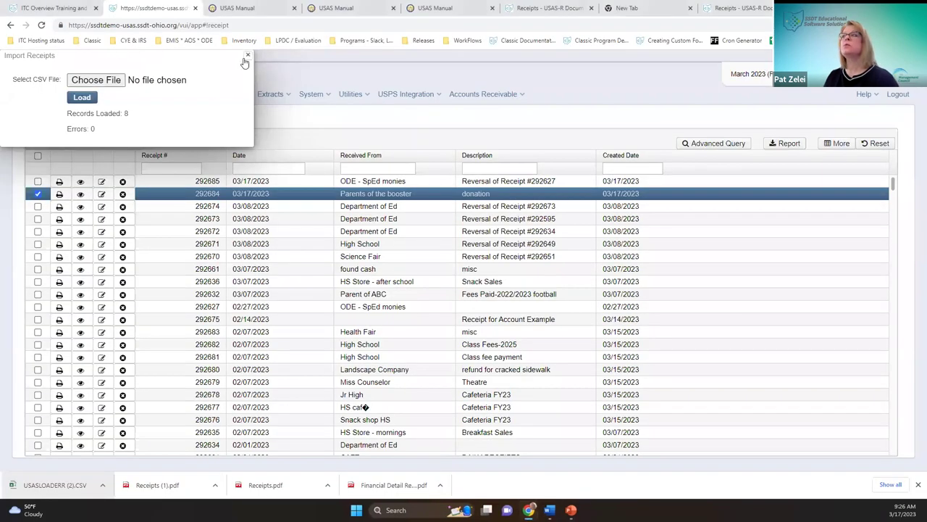
pyautogui.click(347, 165)
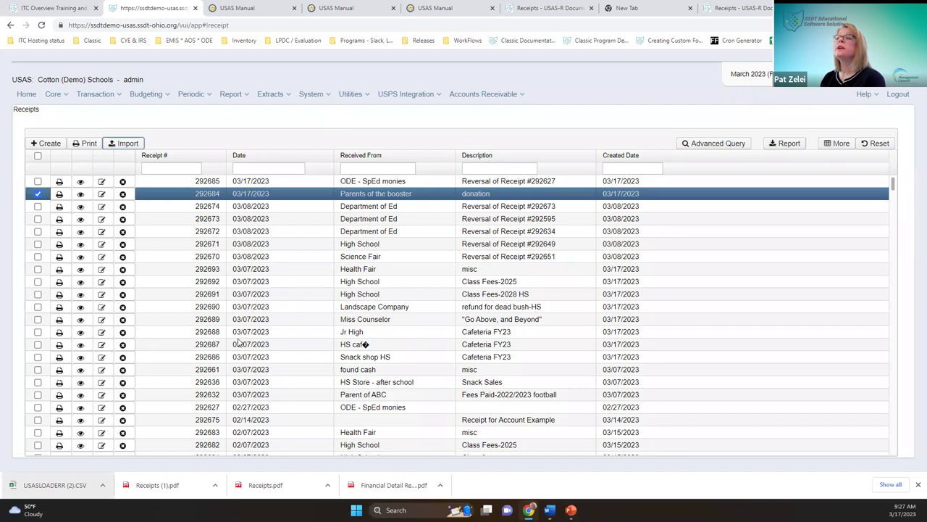
# Step: View the imported HS café and Jr High cafeteria receipts to check the account codes on their item lines
pyautogui.click(80, 345)
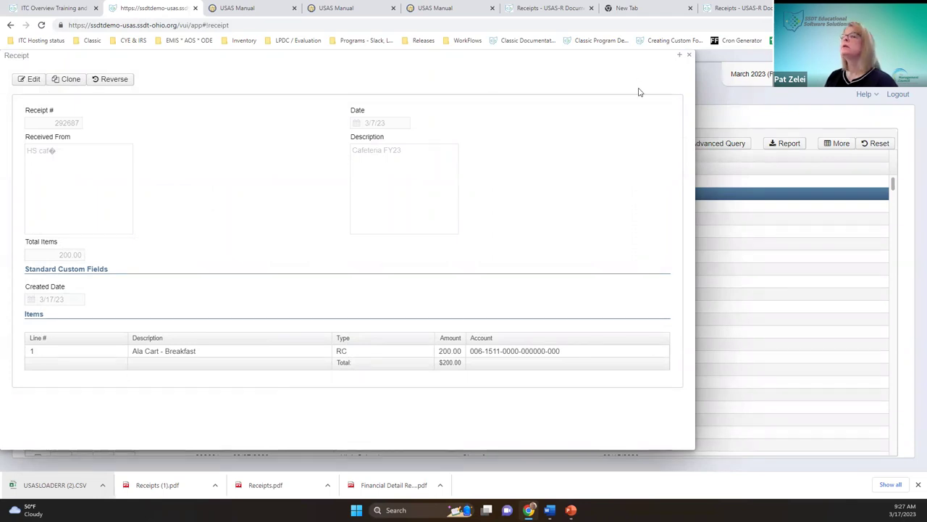
pyautogui.click(688, 55)
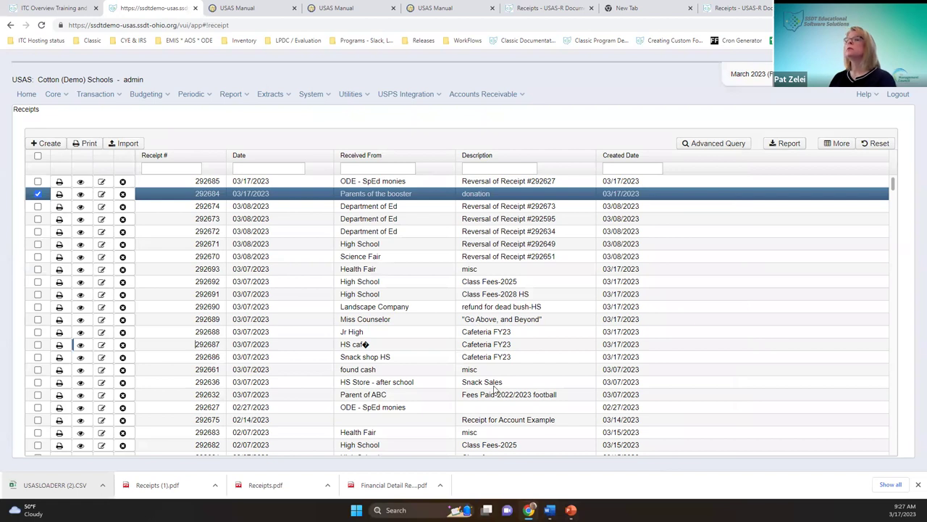
pyautogui.click(80, 345)
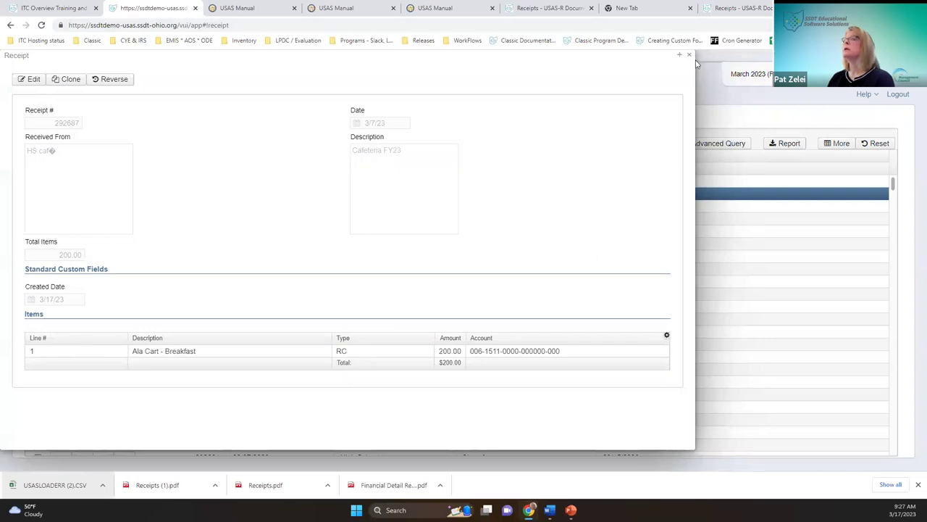
pyautogui.press('Escape')
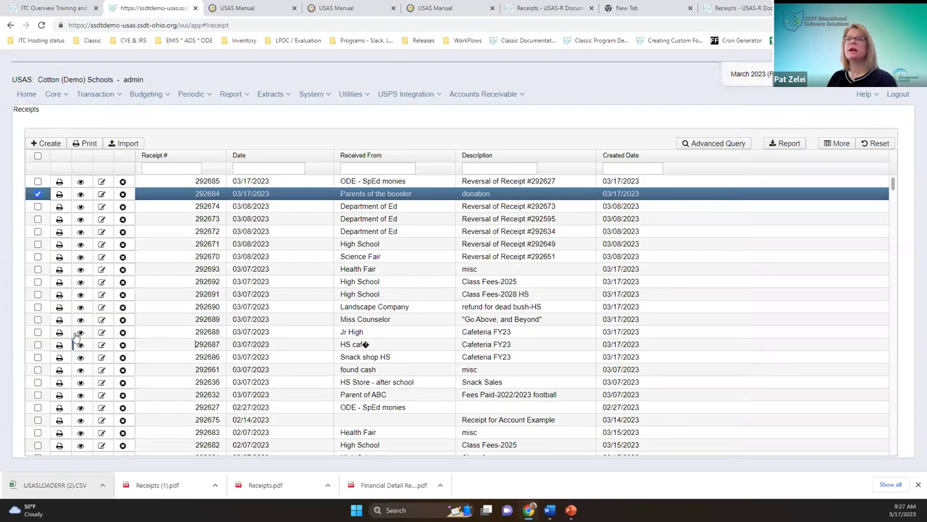
pyautogui.click(79, 334)
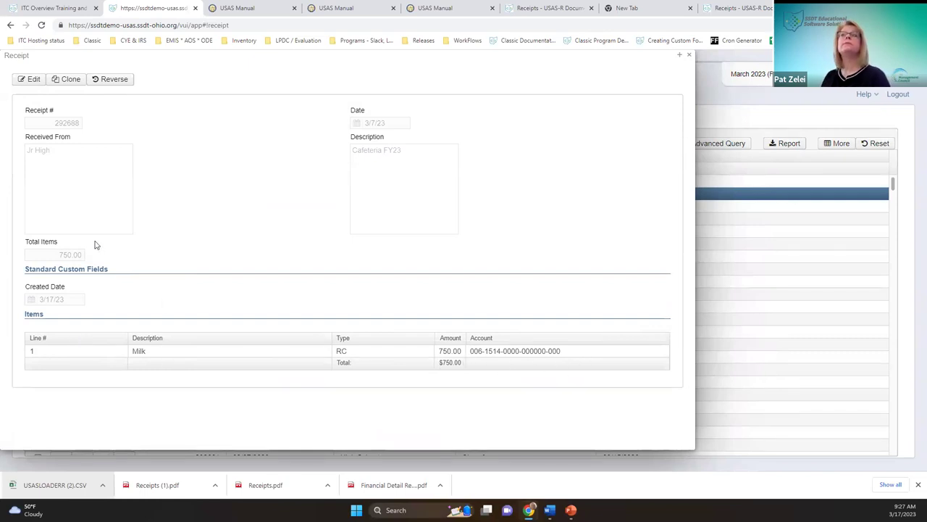
pyautogui.click(689, 55)
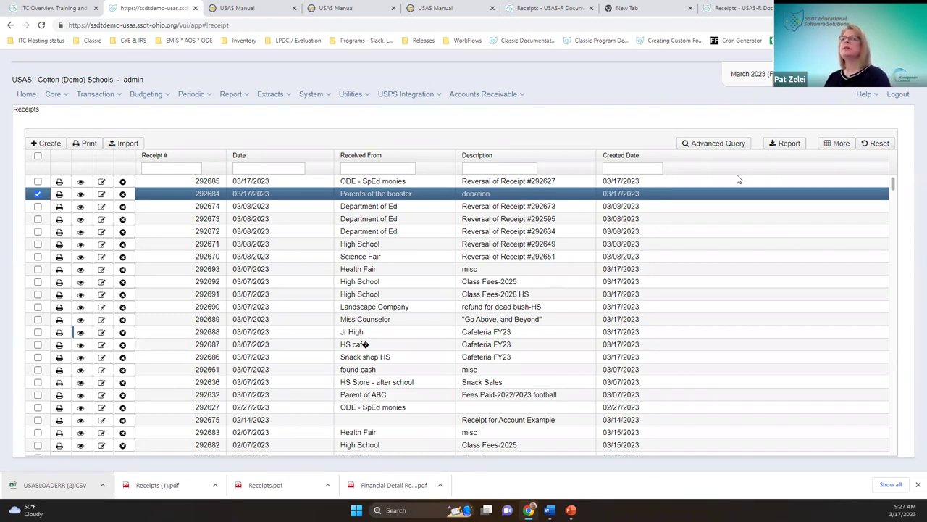
# Step: Review the format choices for generating a report from the receipts grid, and close the report options without generating one
pyautogui.click(774, 148)
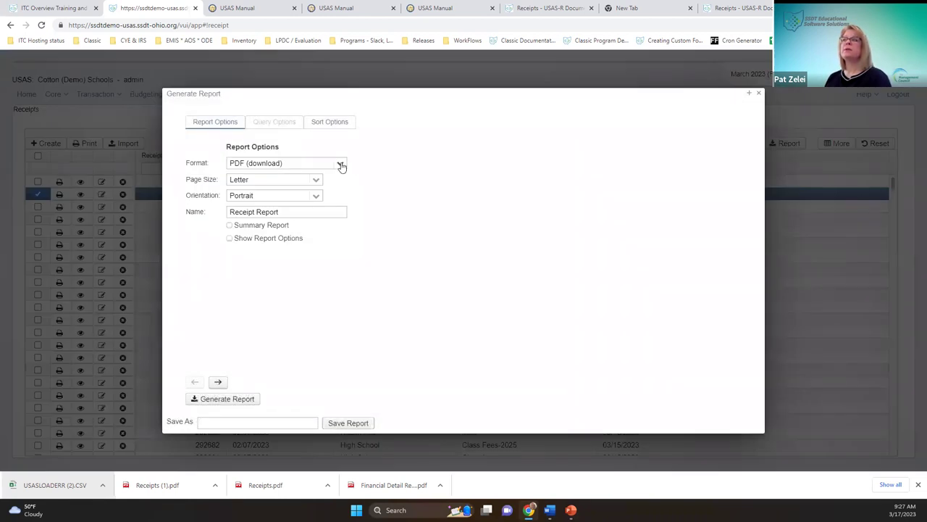
pyautogui.click(343, 164)
pyautogui.click(435, 158)
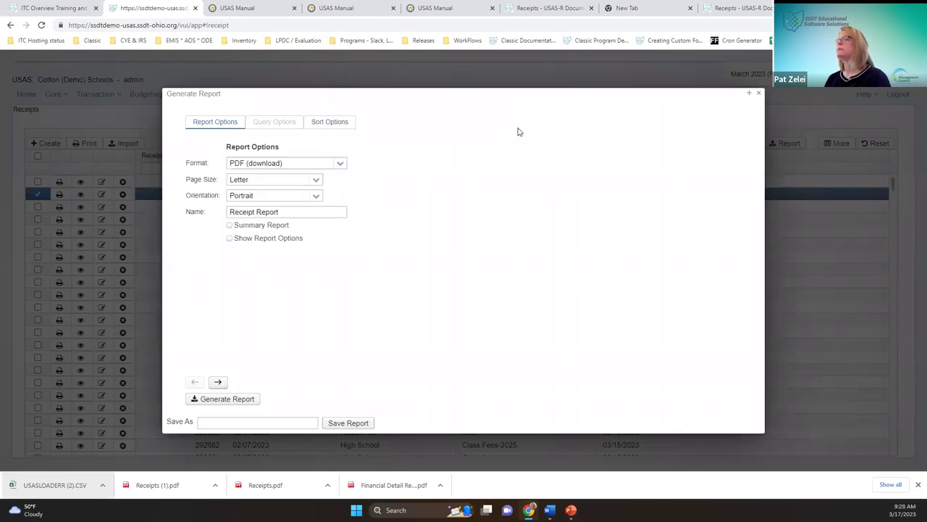
pyautogui.click(758, 94)
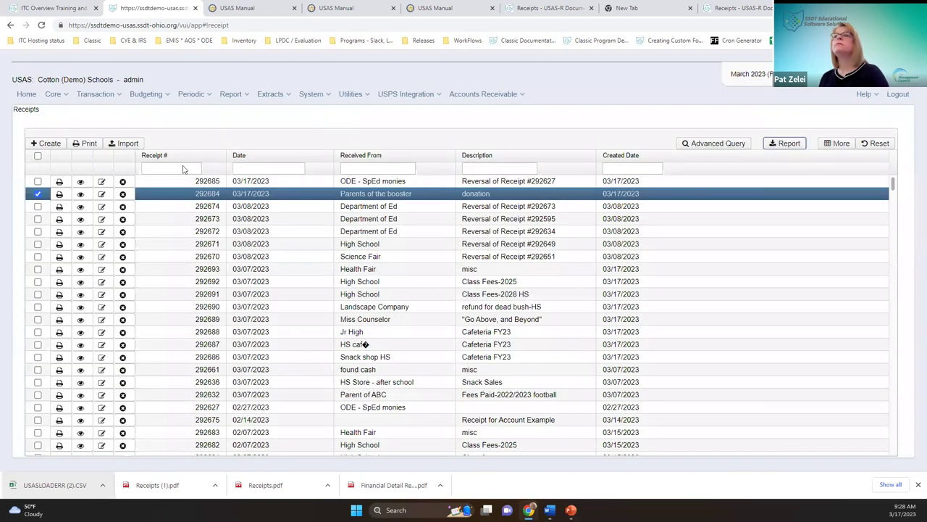
# Step: Deselect the booster donation receipt and expand the Bank Account, Date Range, Created User, Status and Controls groups of the available grid columns
pyautogui.click(38, 193)
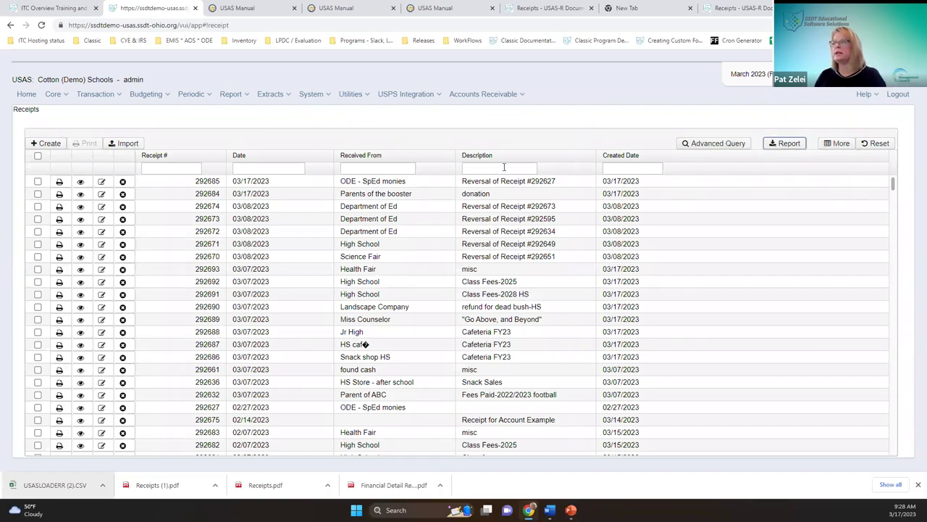
pyautogui.click(839, 143)
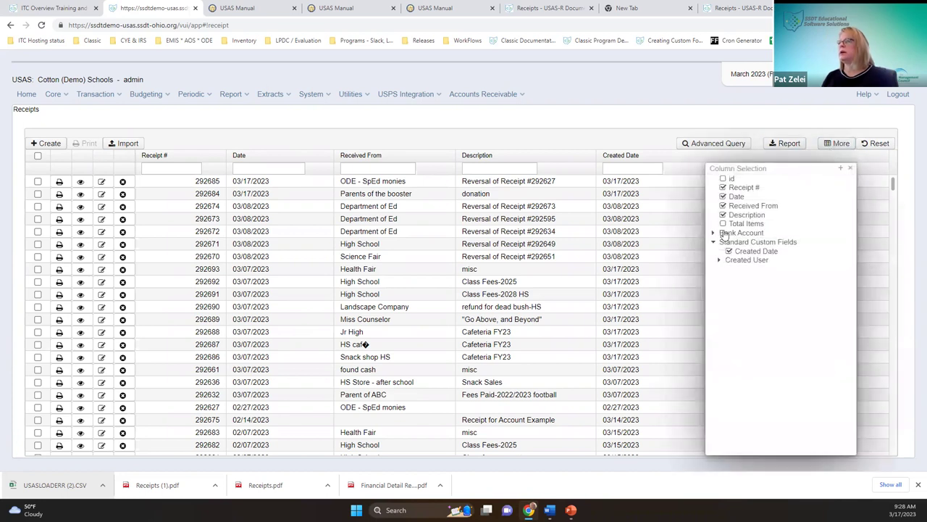
pyautogui.click(721, 260)
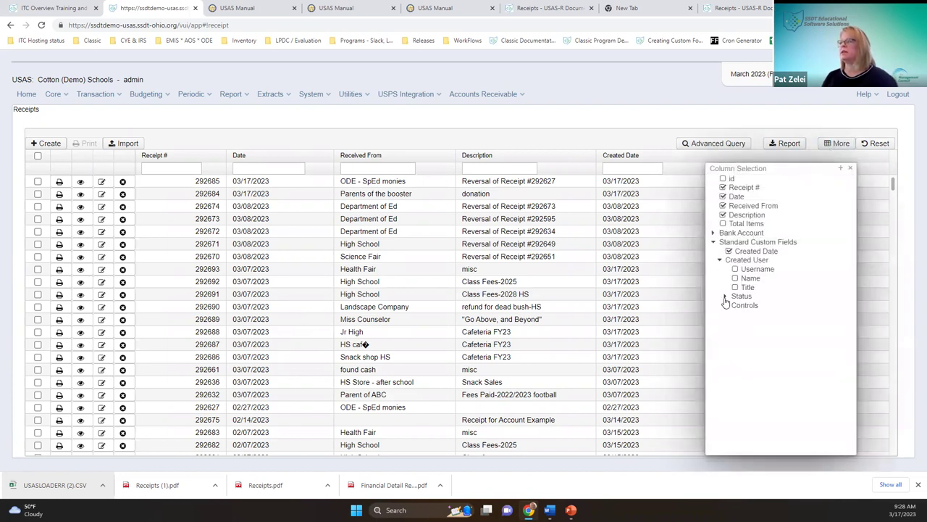
pyautogui.click(725, 296)
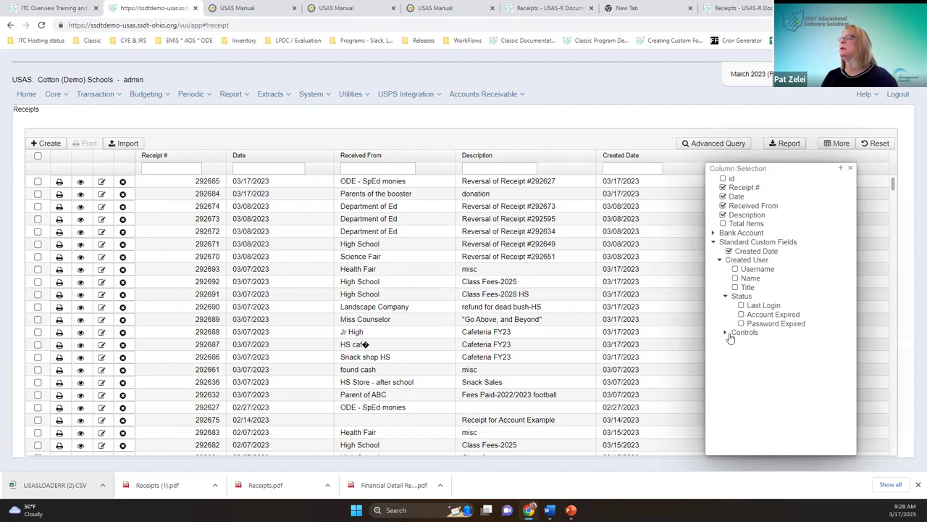
pyautogui.click(727, 333)
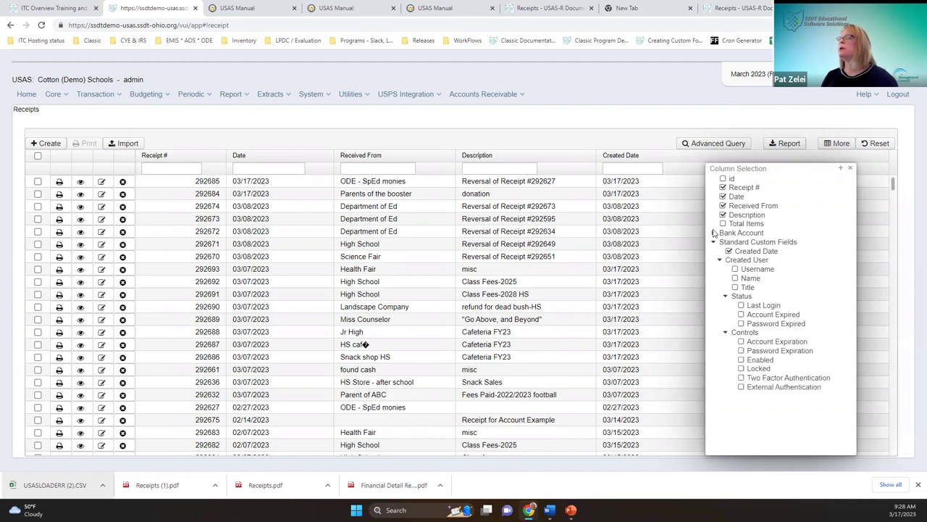
pyautogui.click(713, 233)
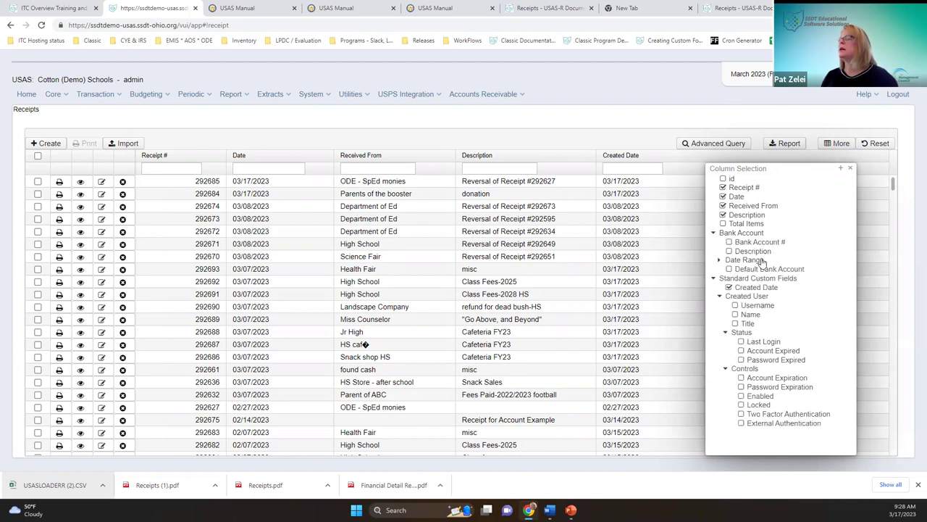
pyautogui.click(719, 260)
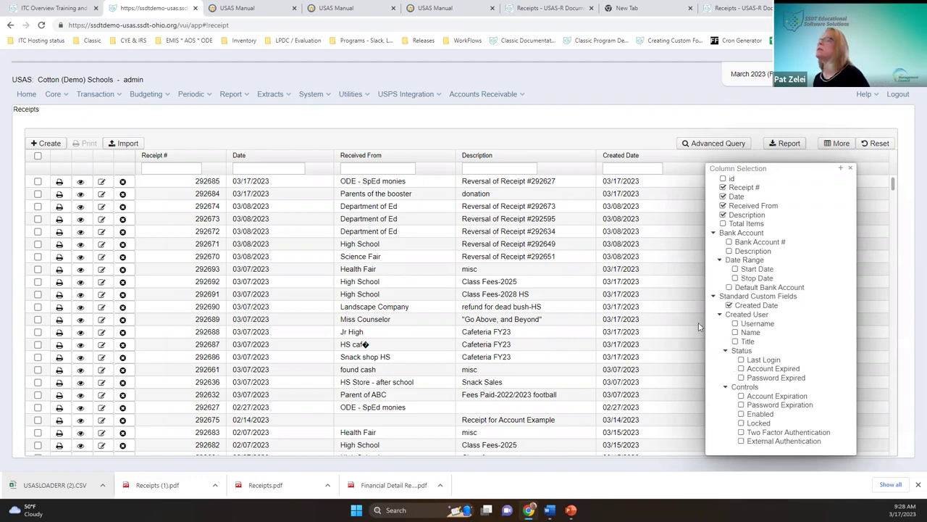
# Step: Show the advanced query controls instead of the column selection, and check the "Advanced Query - example" slide in PowerPoint
pyautogui.click(736, 145)
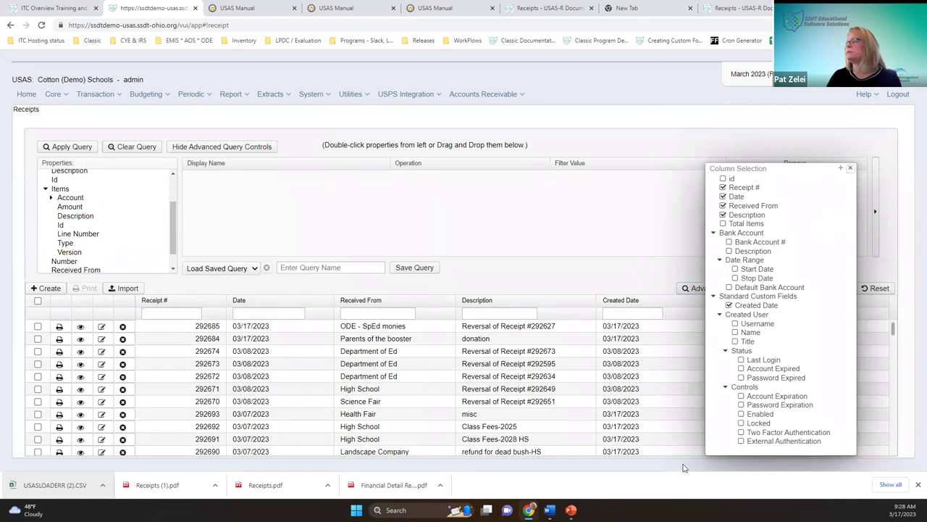
pyautogui.click(852, 169)
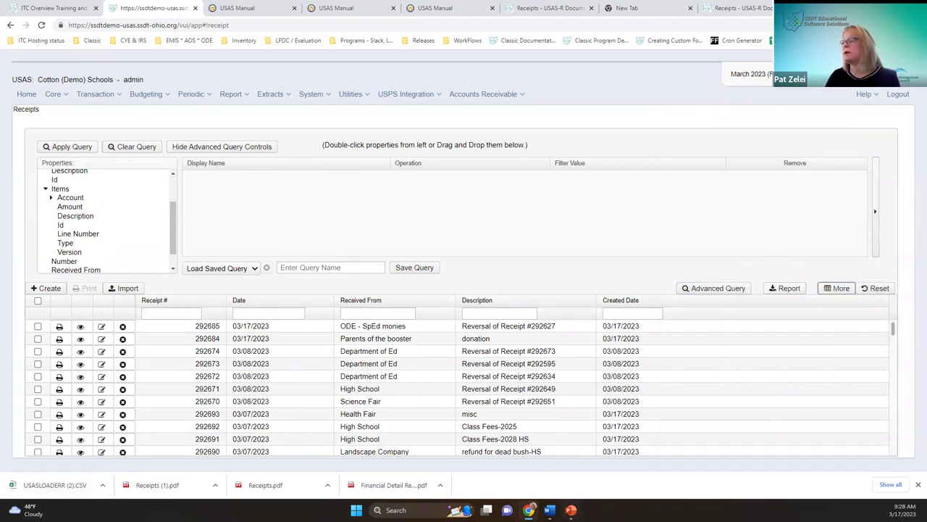
pyautogui.hotkey('alt', 'Tab')
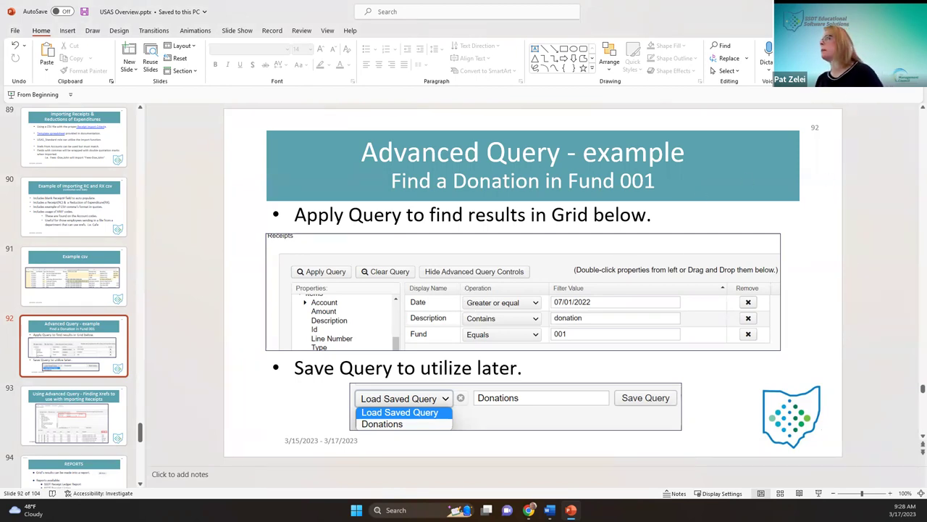
pyautogui.hotkey('alt', 'Tab')
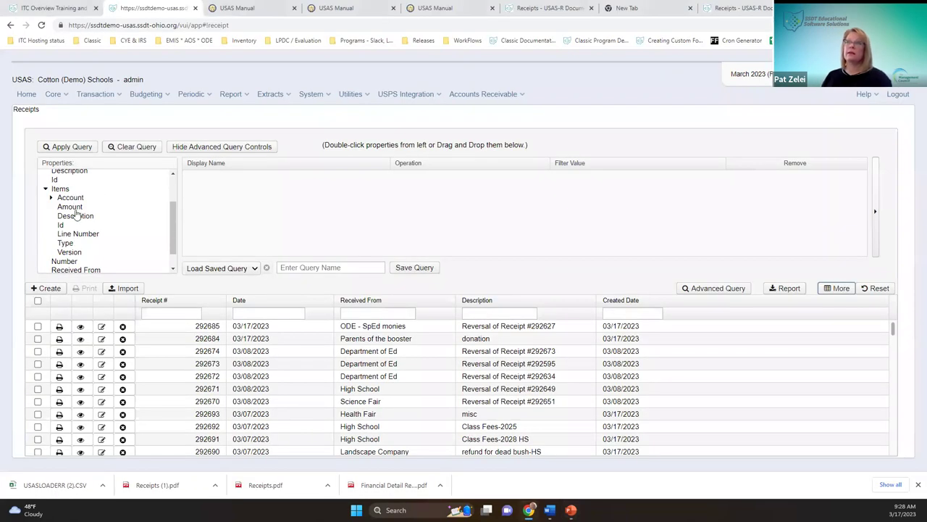
# Step: Add a query condition on the item account code's Fund, with operation Equals and filter value 001
pyautogui.scroll(2, 74, 195)
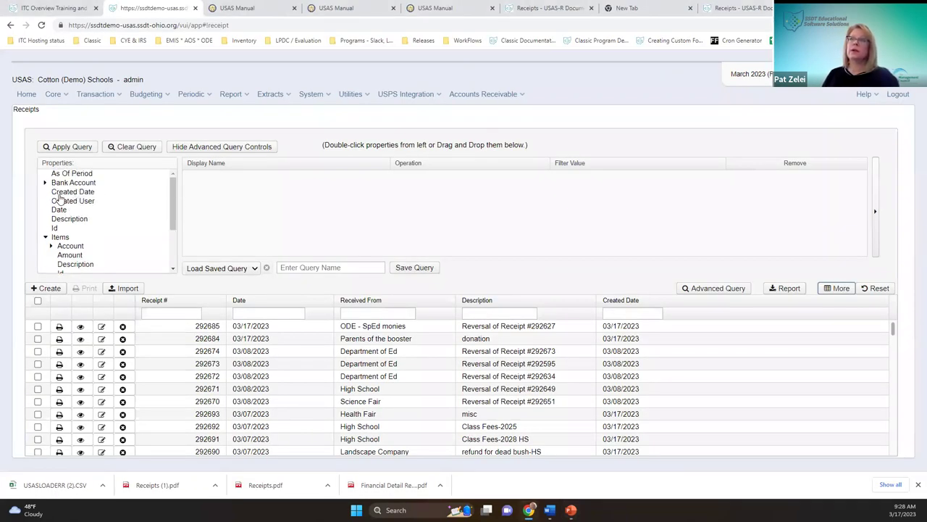
pyautogui.scroll(-2, 57, 211)
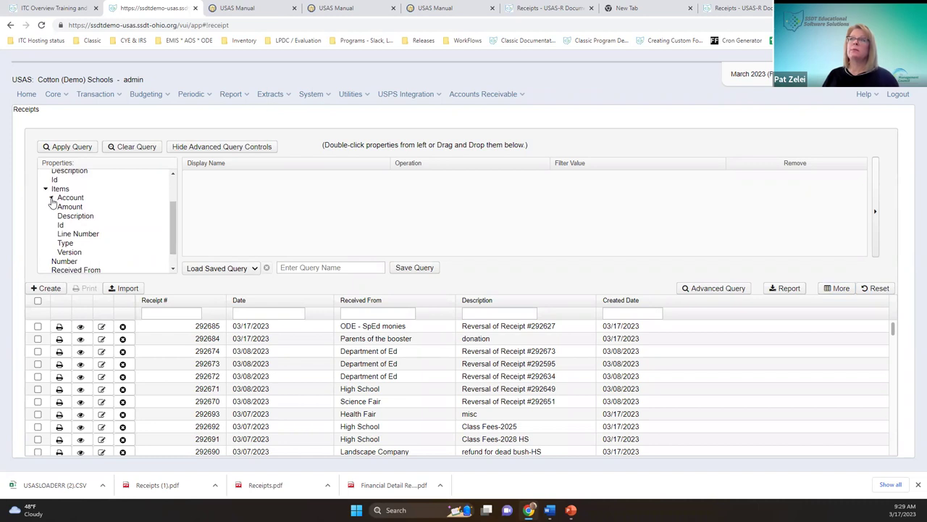
pyautogui.click(52, 198)
pyautogui.click(58, 252)
pyautogui.scroll(-2, 94, 247)
pyautogui.click(83, 232)
pyautogui.moveTo(410, 209); pyautogui.dragTo(420, 203)
pyautogui.click(485, 183)
pyautogui.click(478, 196)
pyautogui.click(608, 181)
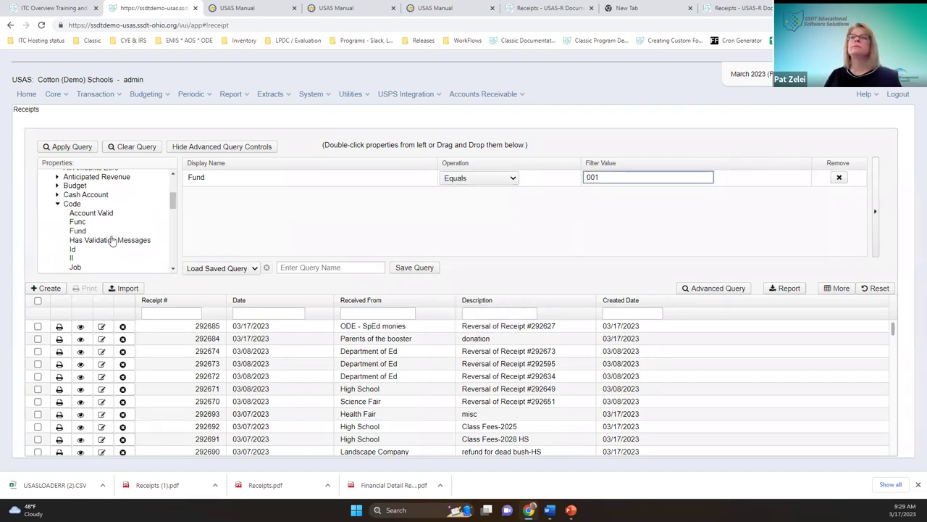
# Step: Add a query condition on the Description, with operation Contains and filter value donation
pyautogui.scroll(-1, 107, 234)
pyautogui.scroll(-1, 105, 232)
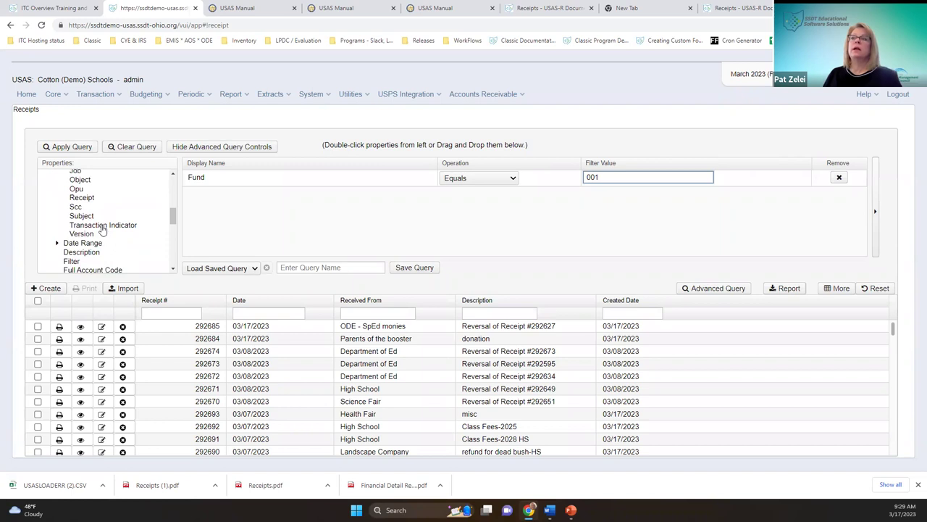
pyautogui.click(85, 252)
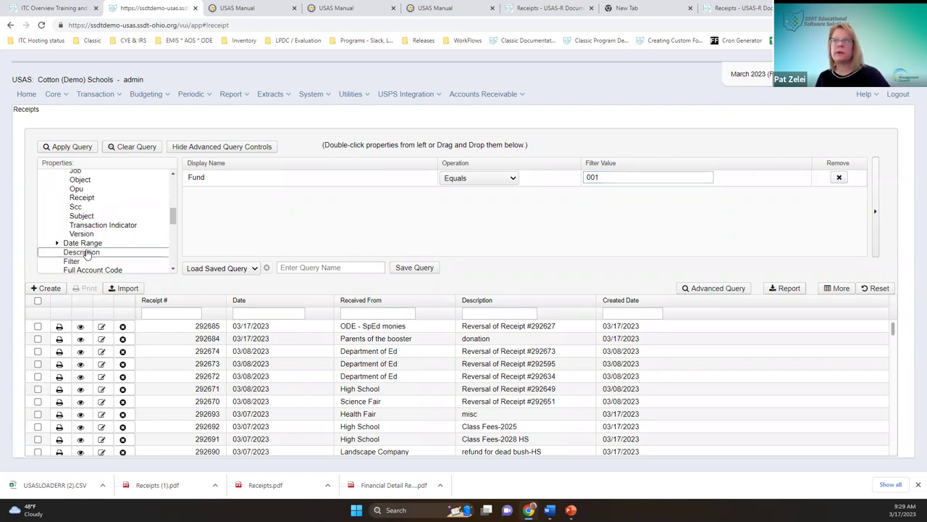
pyautogui.moveTo(72, 254); pyautogui.dragTo(387, 186)
pyautogui.click(462, 195)
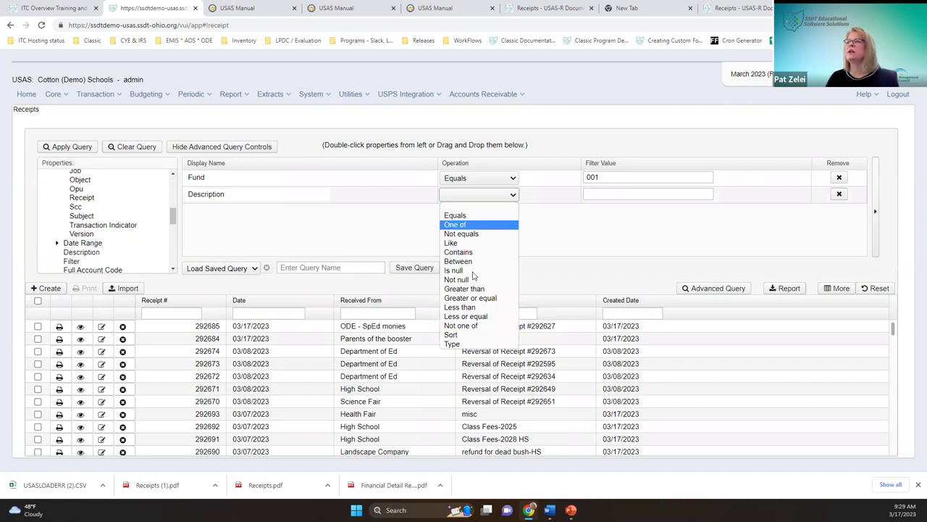
pyautogui.click(497, 251)
pyautogui.click(639, 194)
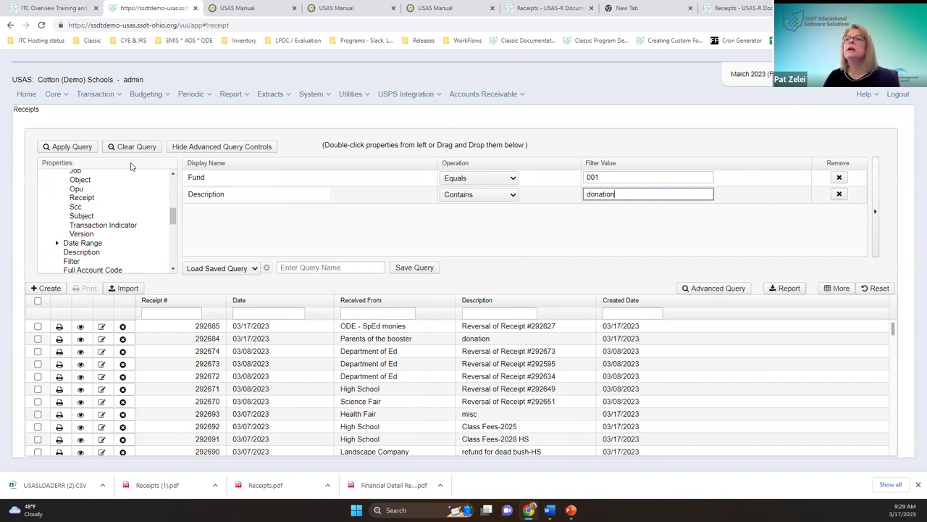
# Step: Add a query condition on the Date Range's Start Date, with operation Not null and filter value 07/1/2022
pyautogui.click(62, 246)
pyautogui.click(60, 244)
pyautogui.click(109, 253)
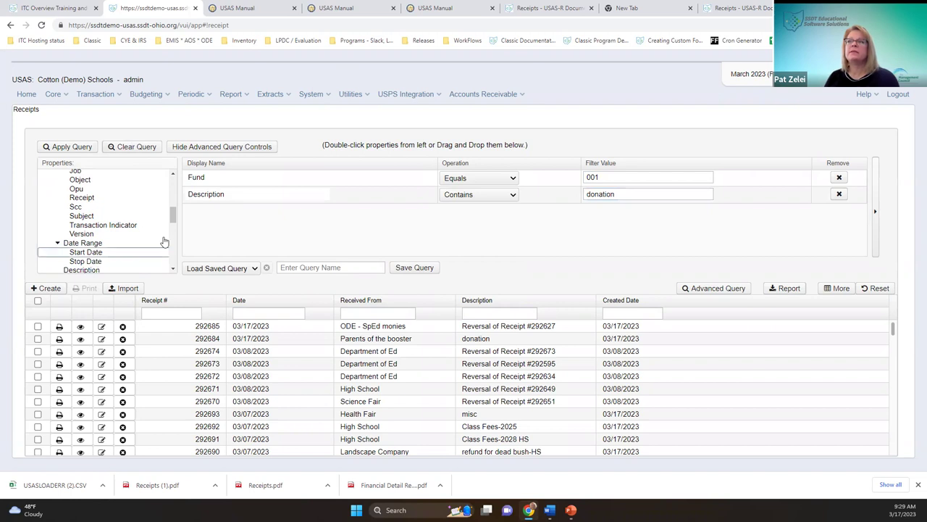
pyautogui.doubleClick(114, 257)
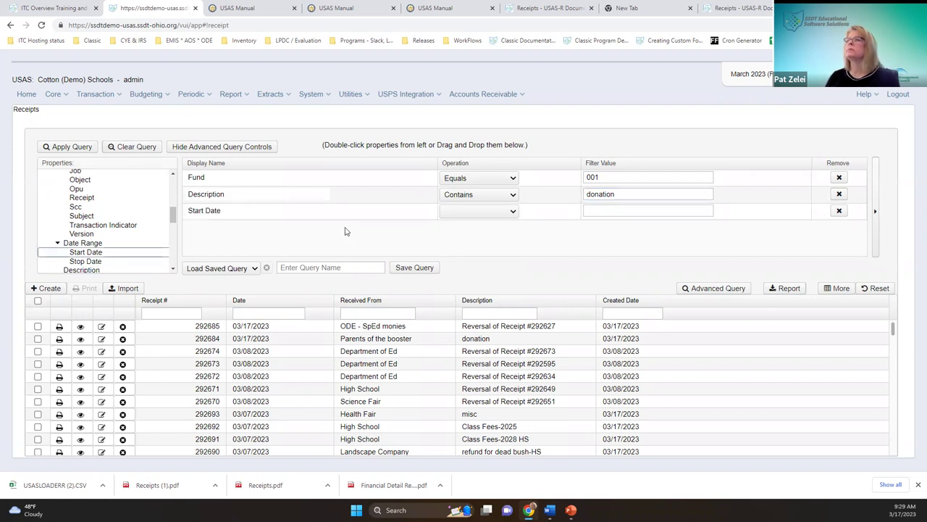
pyautogui.click(465, 211)
pyautogui.click(471, 296)
pyautogui.click(641, 211)
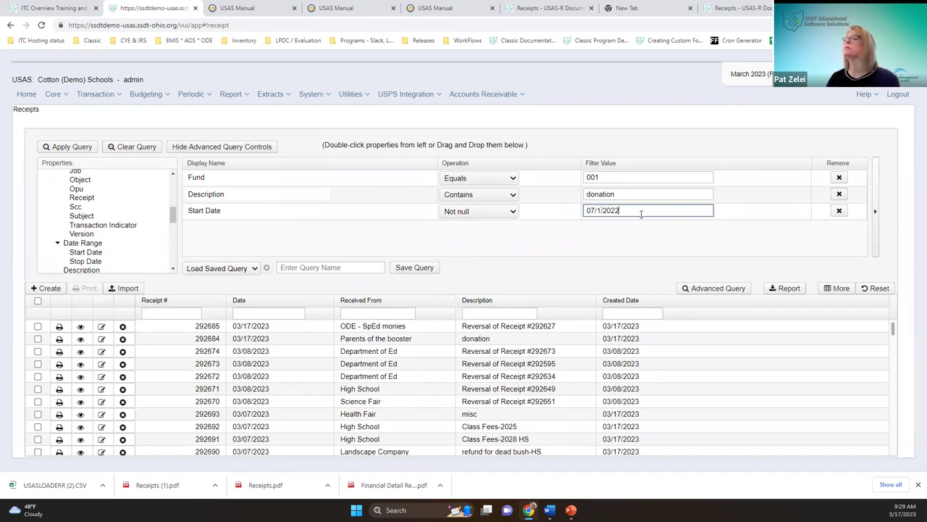
# Step: Add the Date Range's Stop Date to the query, and set the Start Date operation to Greater than
pyautogui.click(91, 262)
pyautogui.click(471, 229)
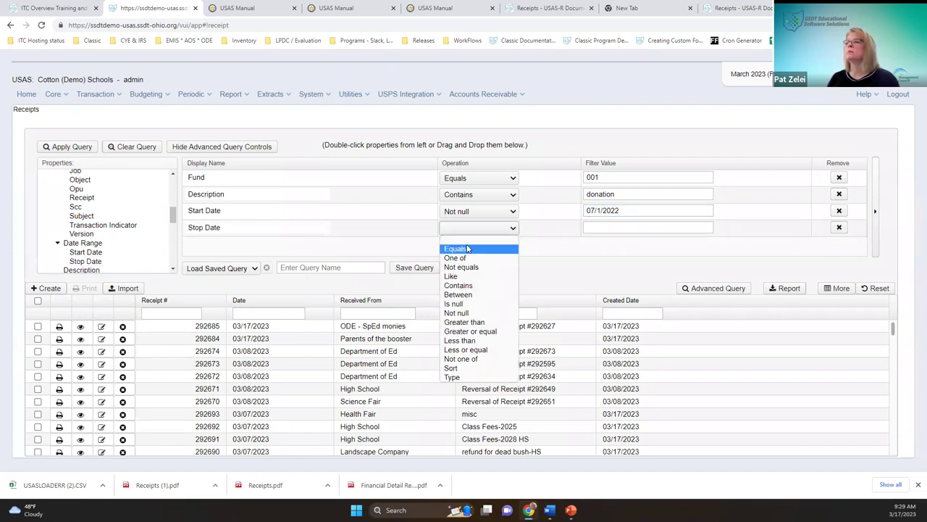
pyautogui.click(484, 213)
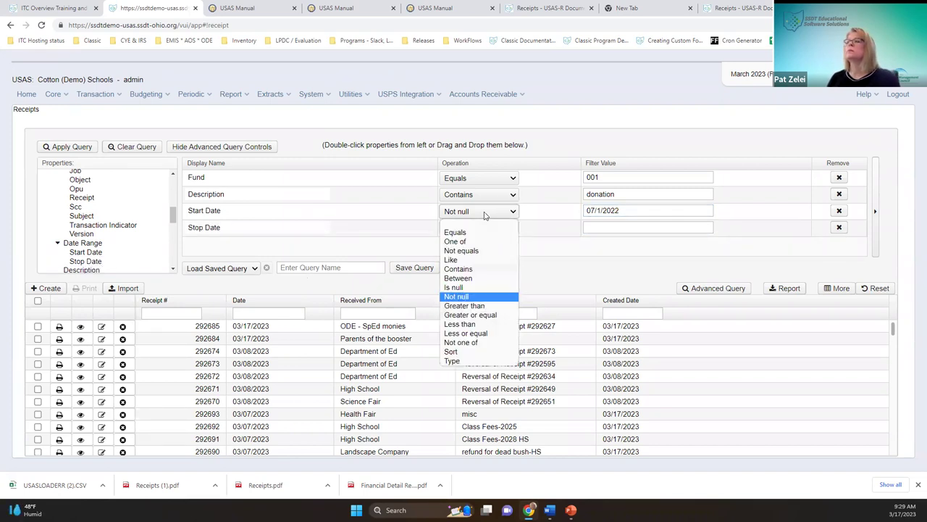
pyautogui.click(472, 306)
# Step: Set the Stop Date condition to Equals with filter value 06/30/2023, and apply the query
pyautogui.click(471, 229)
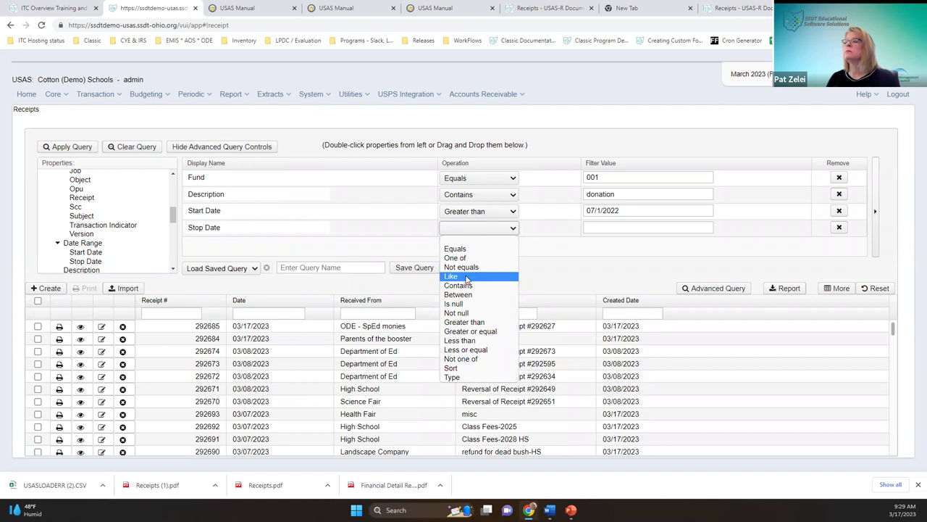
pyautogui.click(467, 349)
pyautogui.click(495, 230)
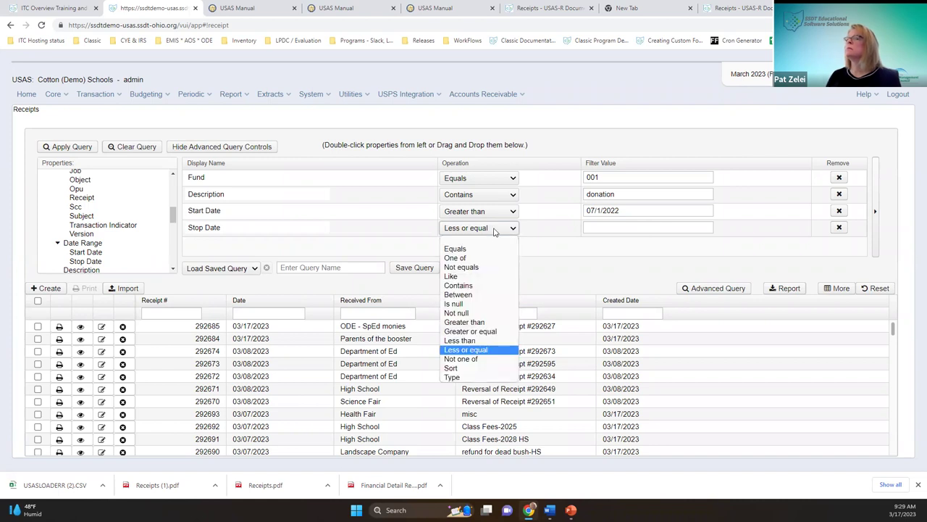
pyautogui.click(466, 250)
pyautogui.click(643, 228)
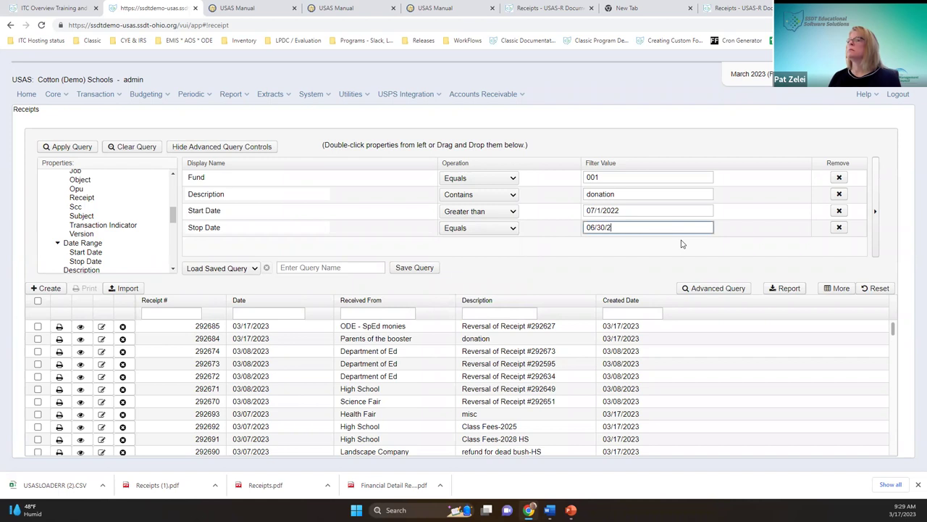
pyautogui.click(69, 147)
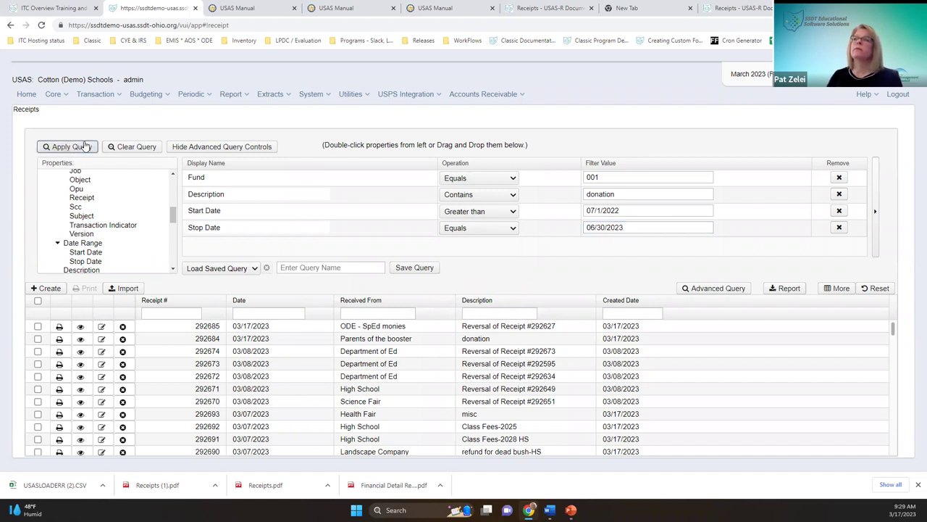
# Step: Load the saved query Donations and apply it to the receipts grid
pyautogui.click(250, 270)
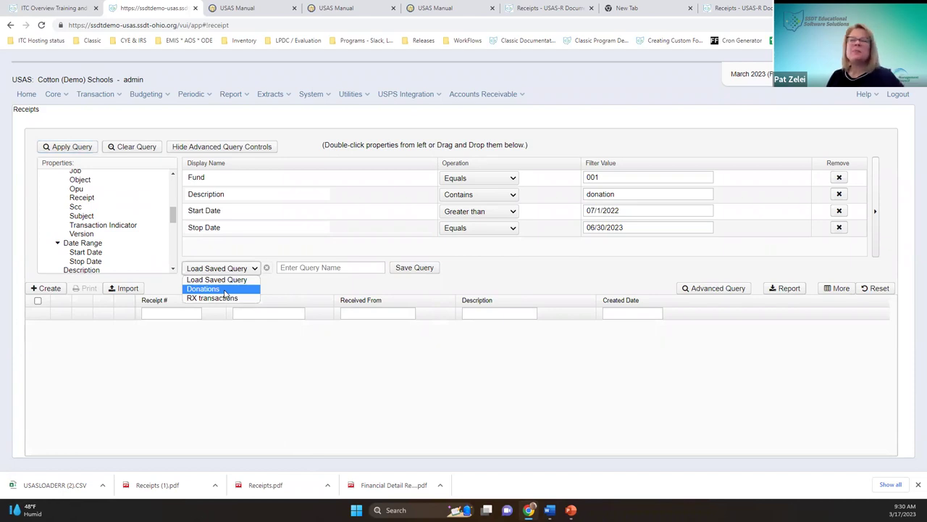
pyautogui.click(201, 288)
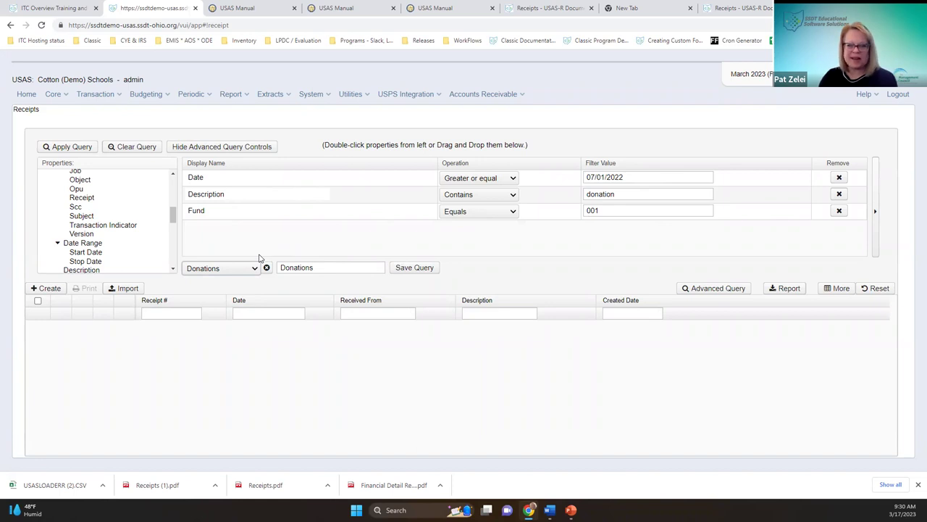
pyautogui.click(232, 268)
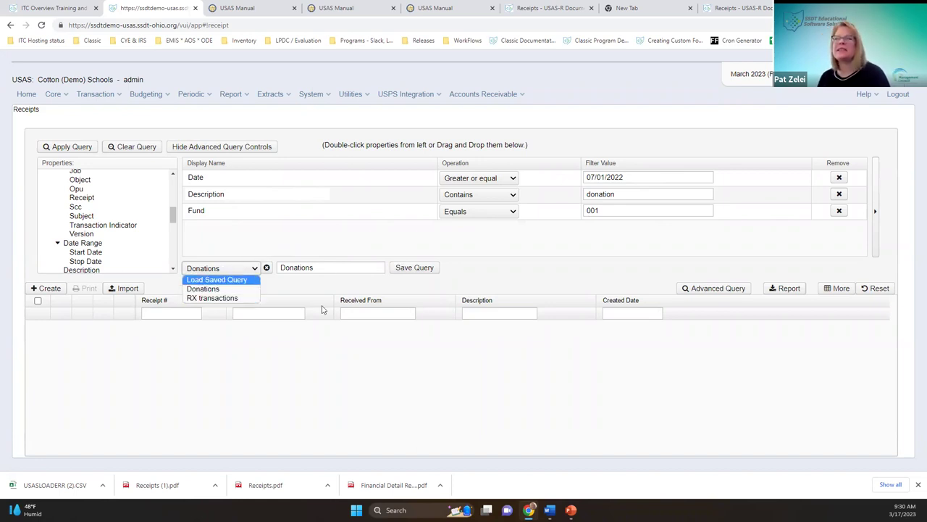
pyautogui.click(68, 148)
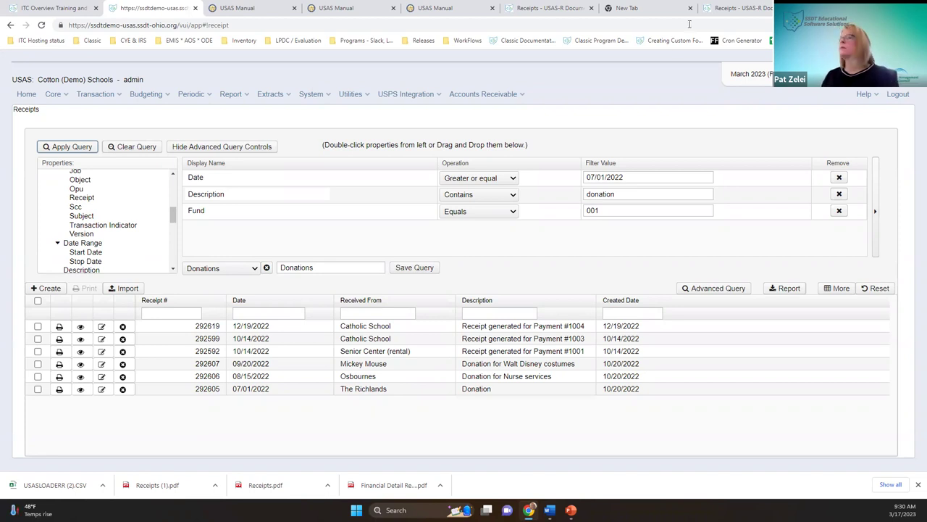
# Step: Clear the applied query from the receipts grid and hide the advanced query controls
pyautogui.click(150, 150)
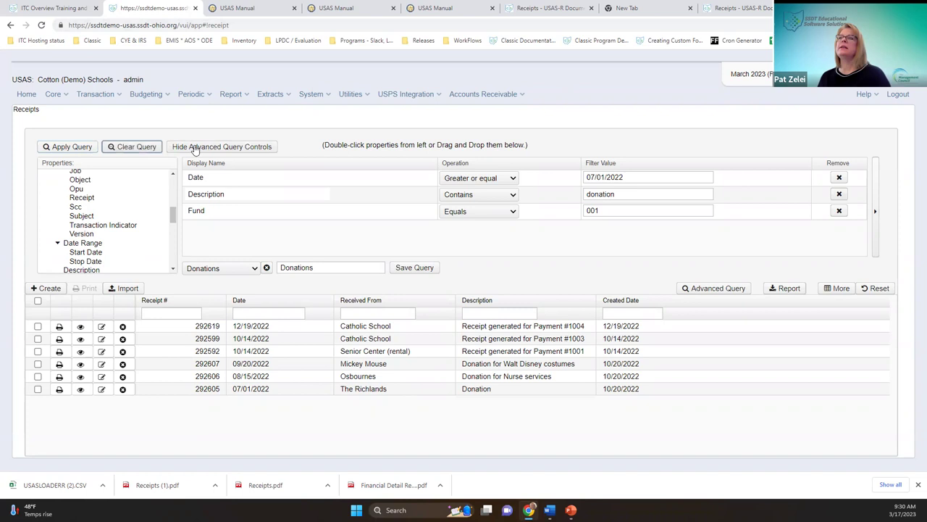
pyautogui.click(194, 148)
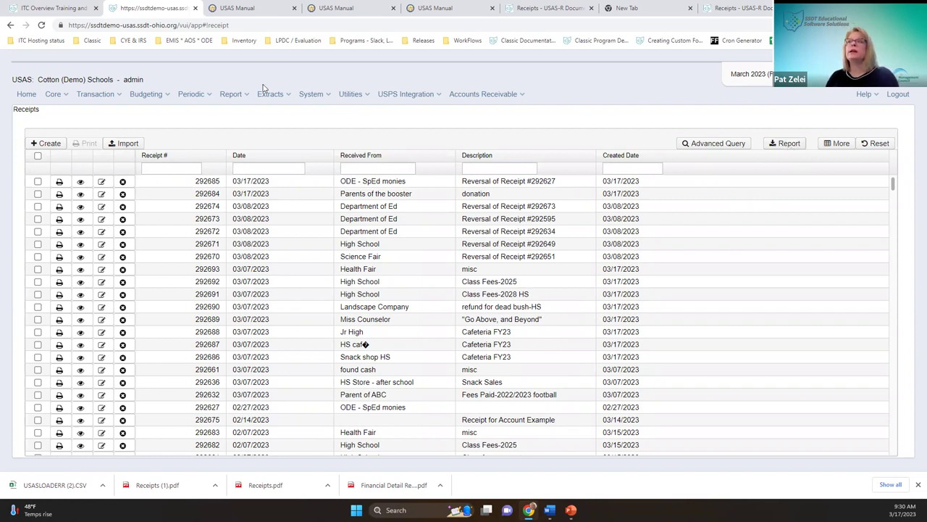
# Step: Open the Report Manager and filter the report names by "ssdt r"
pyautogui.click(239, 94)
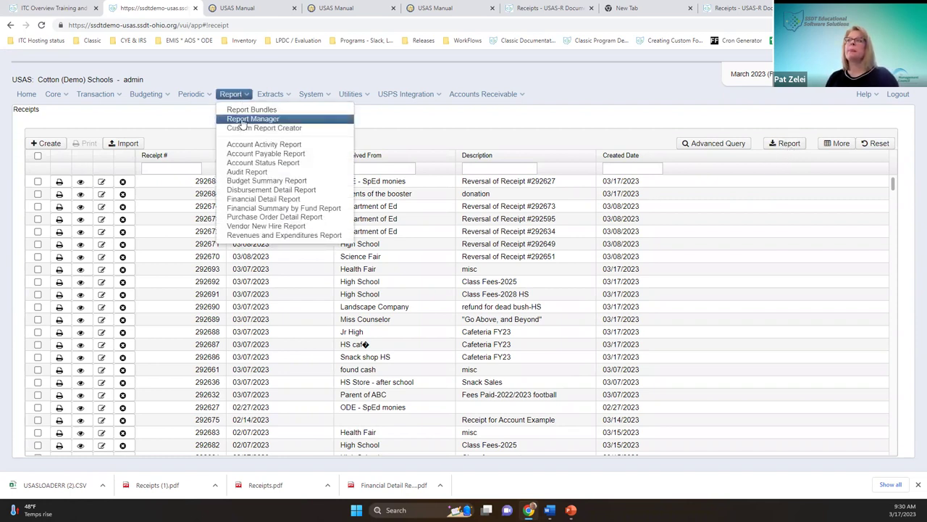
pyautogui.click(242, 120)
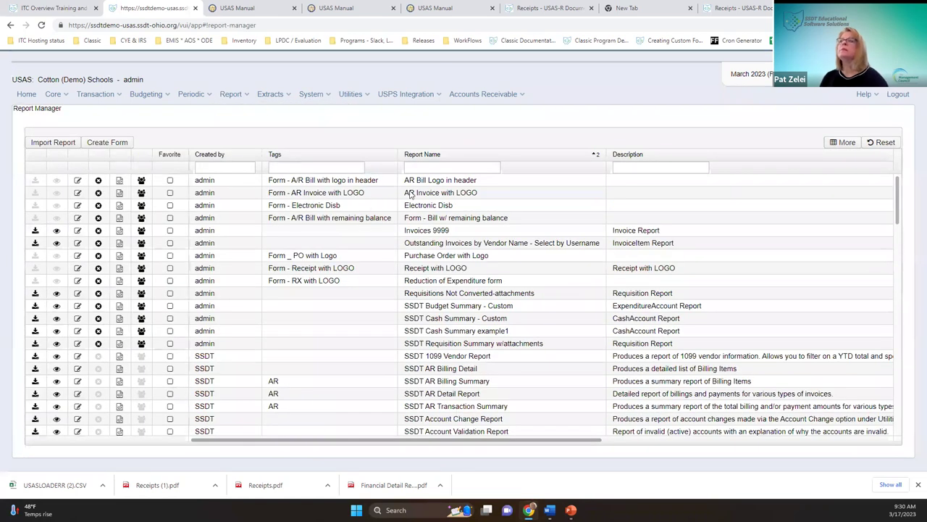
pyautogui.click(423, 167)
pyautogui.write('ssdt r')
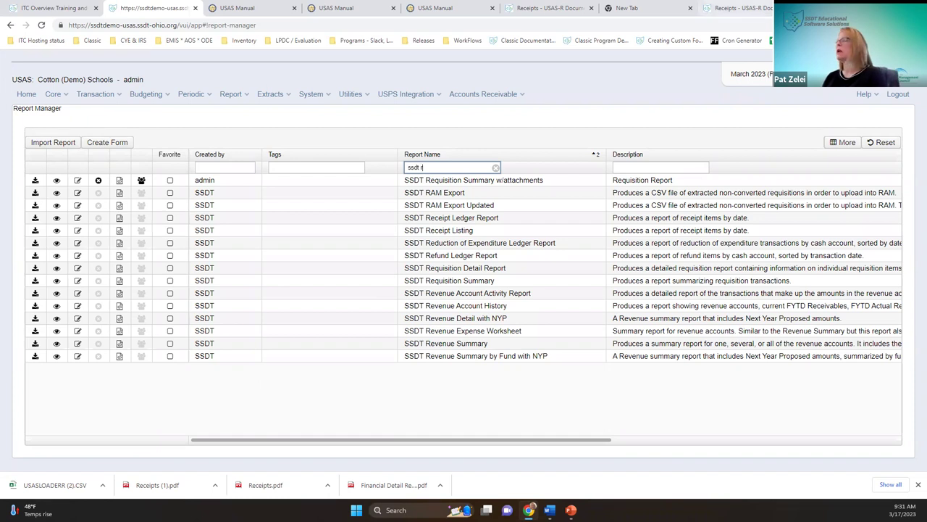
# Step: Open the Public USAS Reports Library from the help resources
pyautogui.click(869, 97)
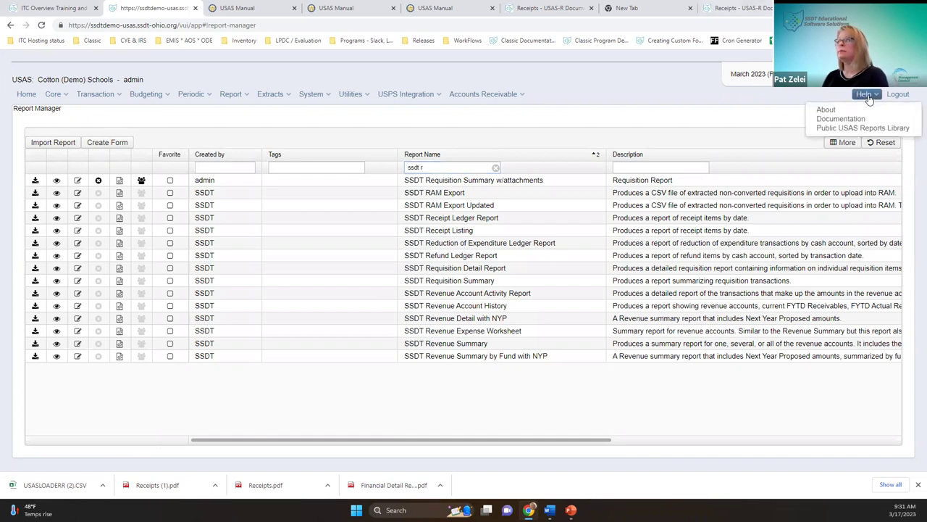
pyautogui.click(848, 130)
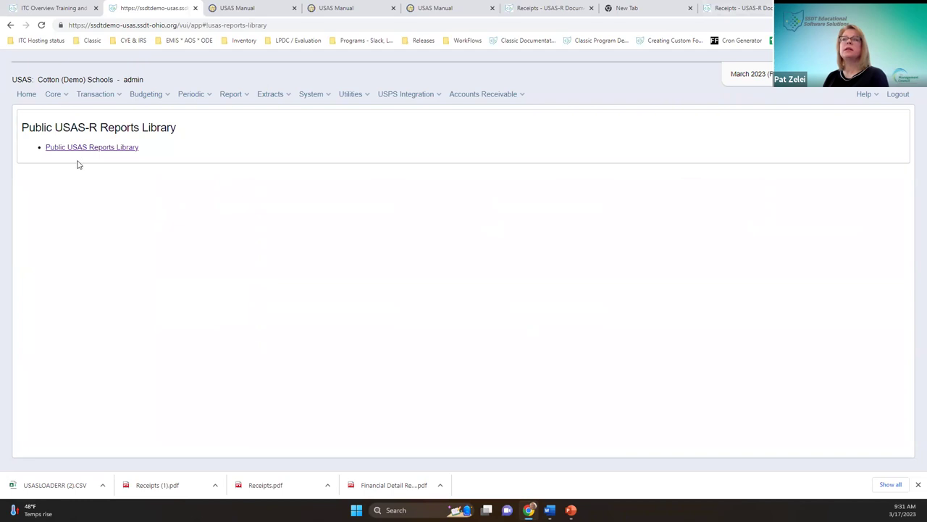
pyautogui.click(73, 148)
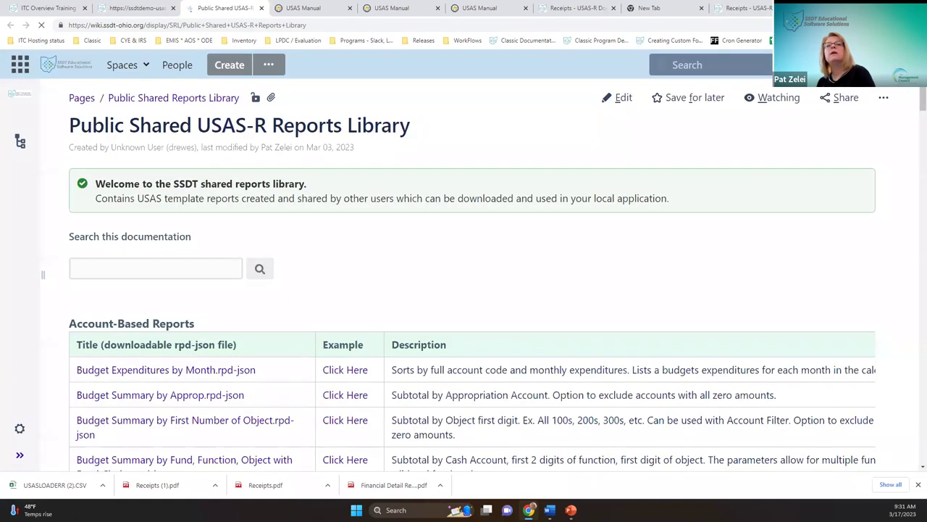
# Step: Look through the library's transaction-based reports, examine the sample PDF of the Receipts Ledger Report, and close the preview
pyautogui.scroll(-1, 464, 290)
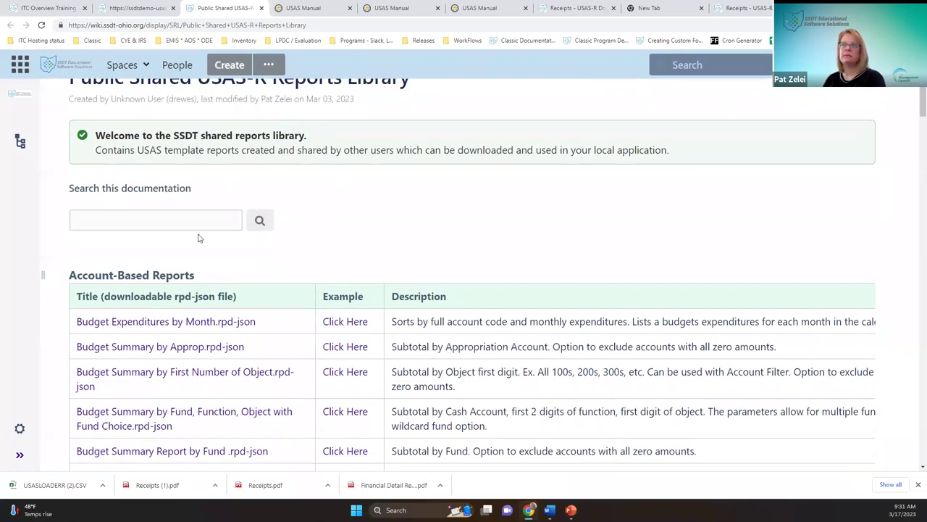
pyautogui.scroll(-6, 203, 235)
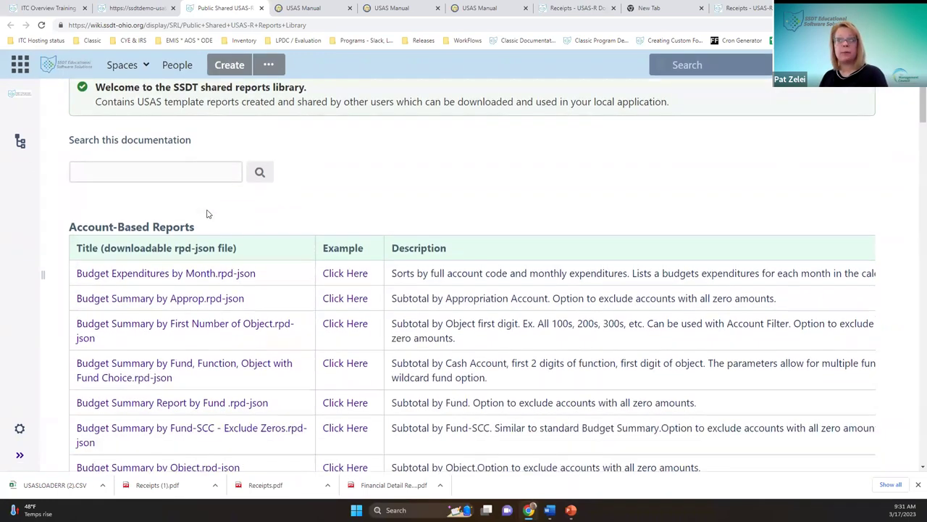
pyautogui.scroll(-10, 212, 237)
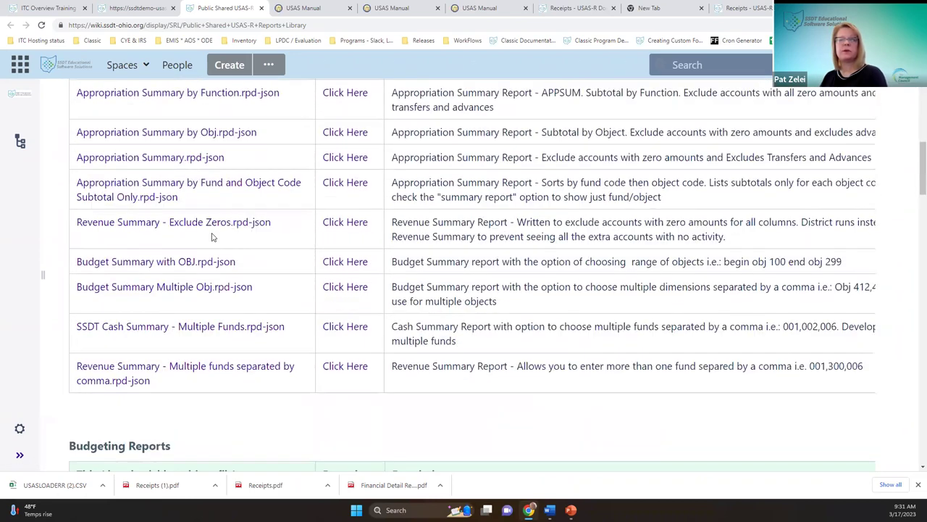
pyautogui.scroll(-2, 214, 257)
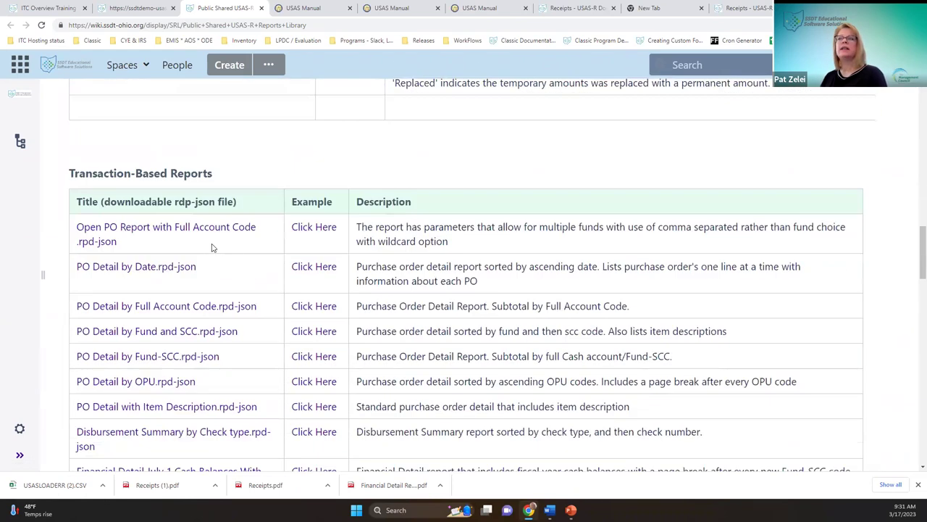
pyautogui.scroll(-3, 132, 364)
pyautogui.scroll(-4, 134, 364)
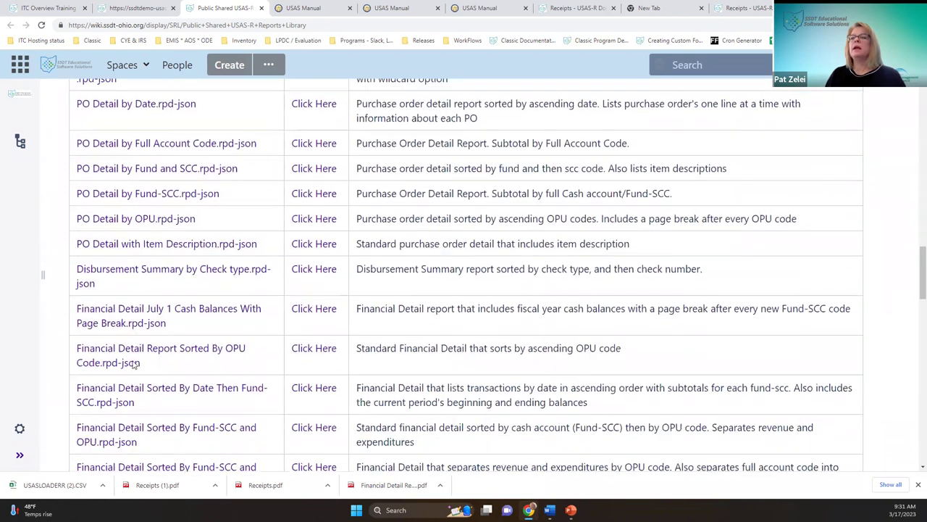
pyautogui.scroll(-3, 144, 362)
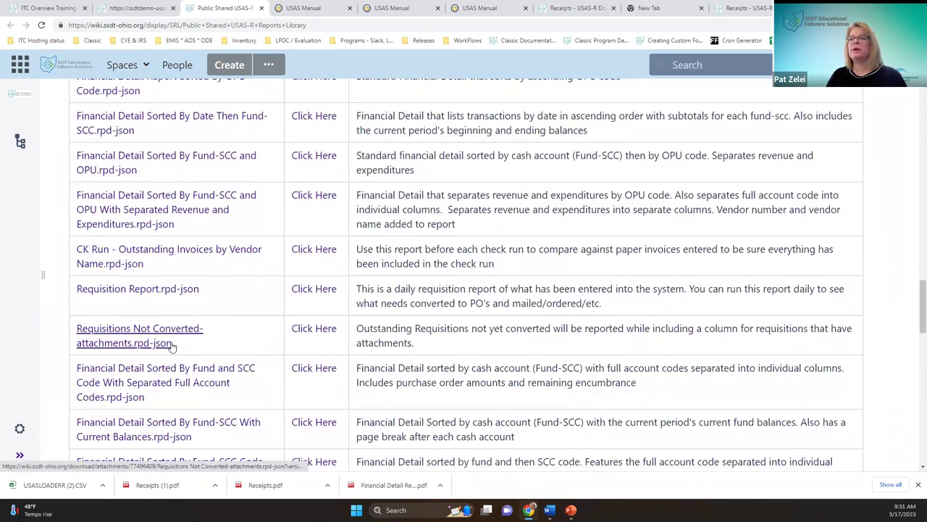
pyautogui.scroll(-2, 174, 349)
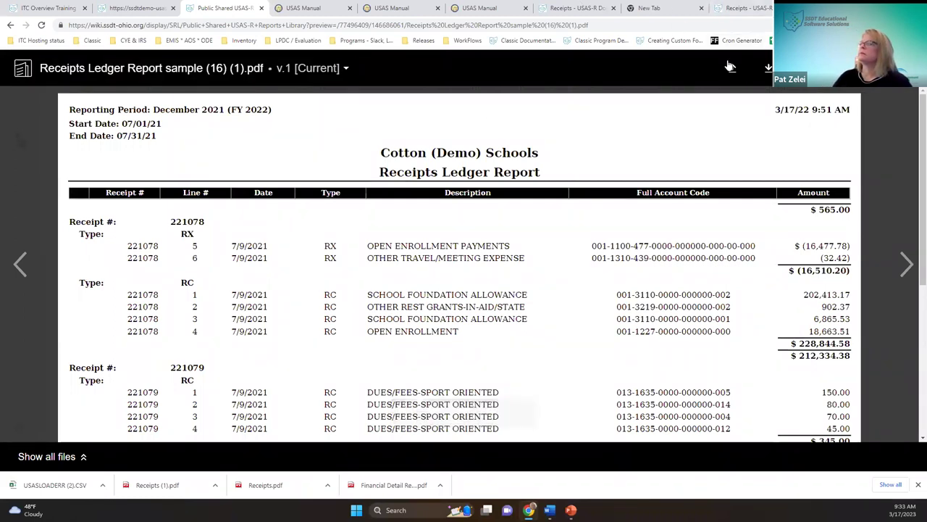
pyautogui.click(904, 69)
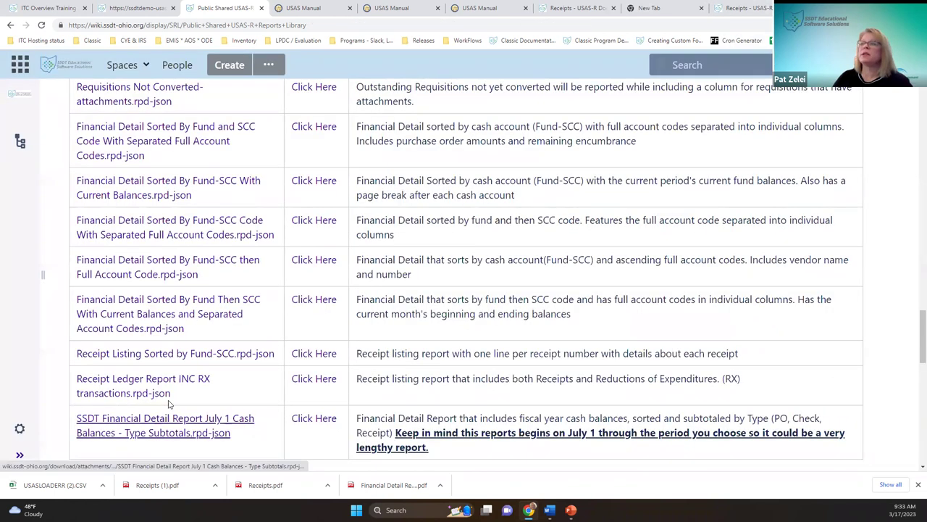
# Step: Open the file entry of Receipt Ledger Report INC RX transactions.rpd-json in the reports library
pyautogui.scroll(-1, 201, 385)
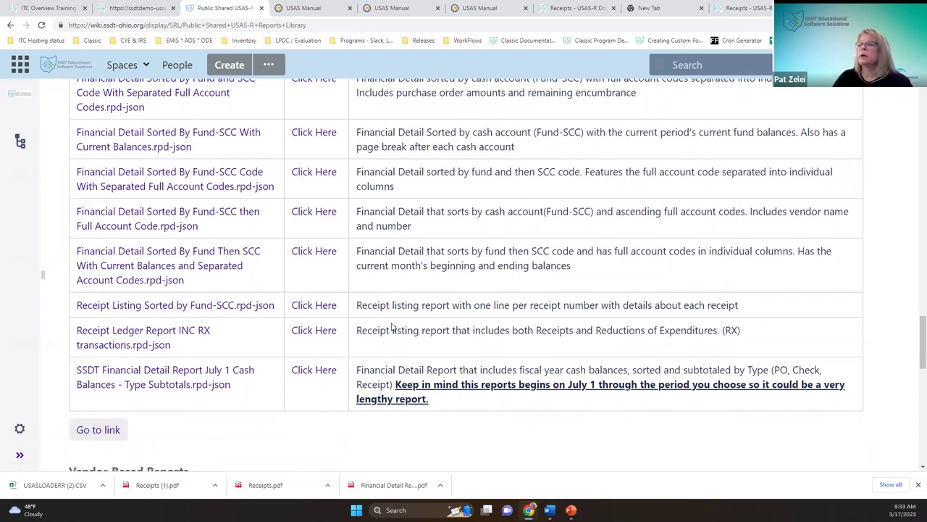
pyautogui.click(138, 335)
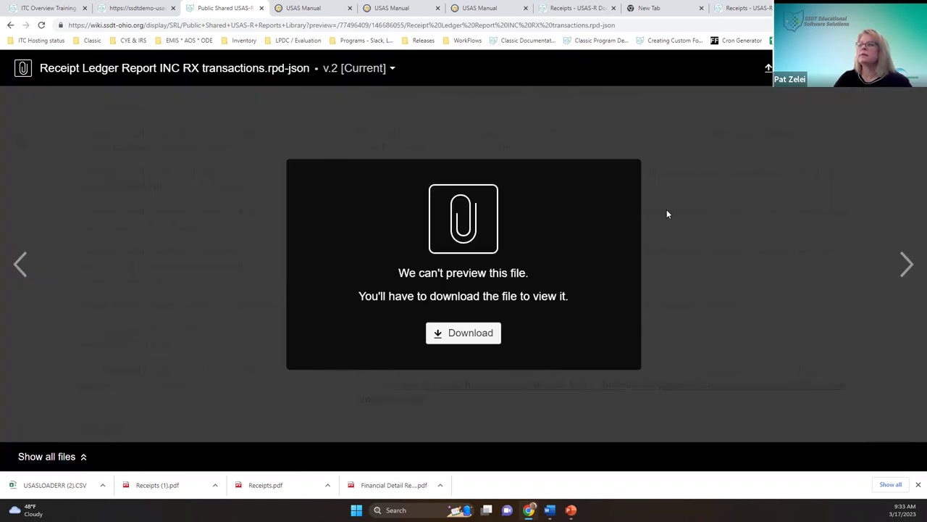
# Step: Close the report file entry in the reports library, return to USAS and open the Report Manager
pyautogui.click(914, 67)
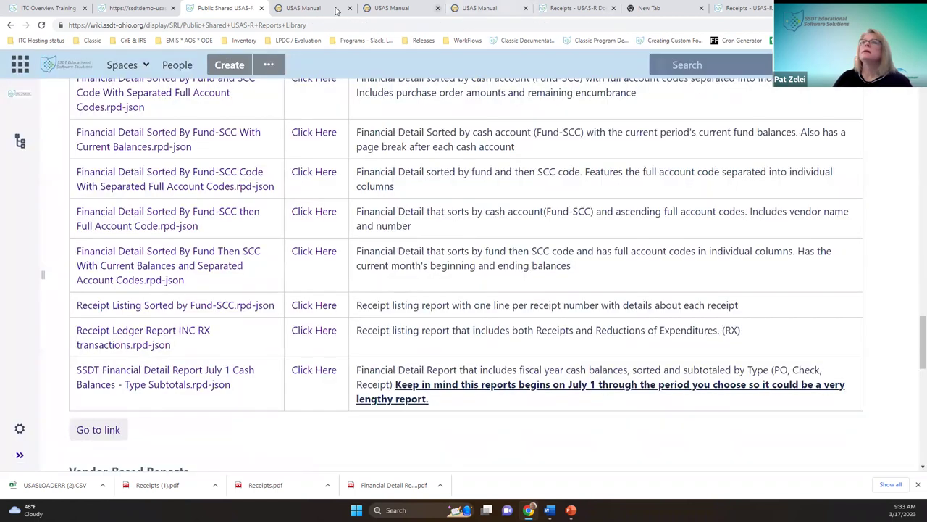
pyautogui.click(140, 7)
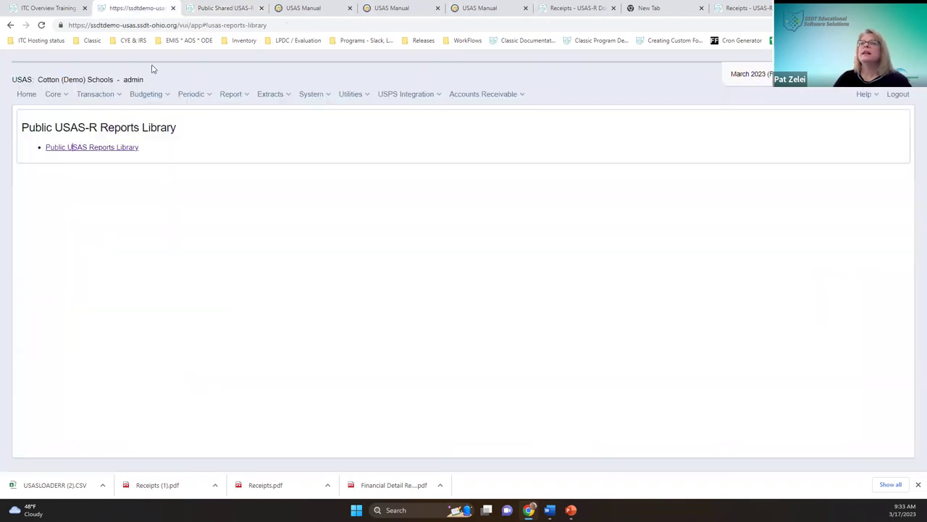
pyautogui.click(230, 94)
pyautogui.click(244, 121)
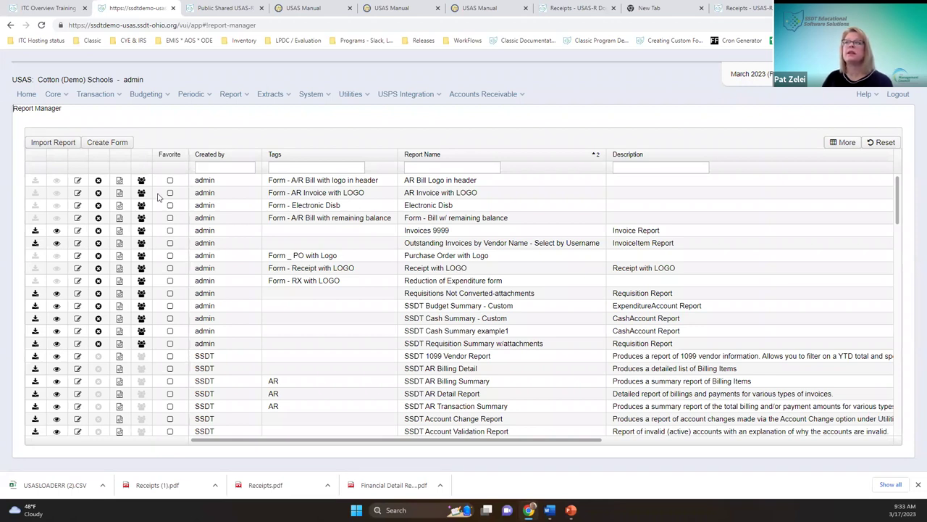
# Step: View the settings of the Electronic Disb form and the report import file chooser, and close both without changes
pyautogui.click(78, 206)
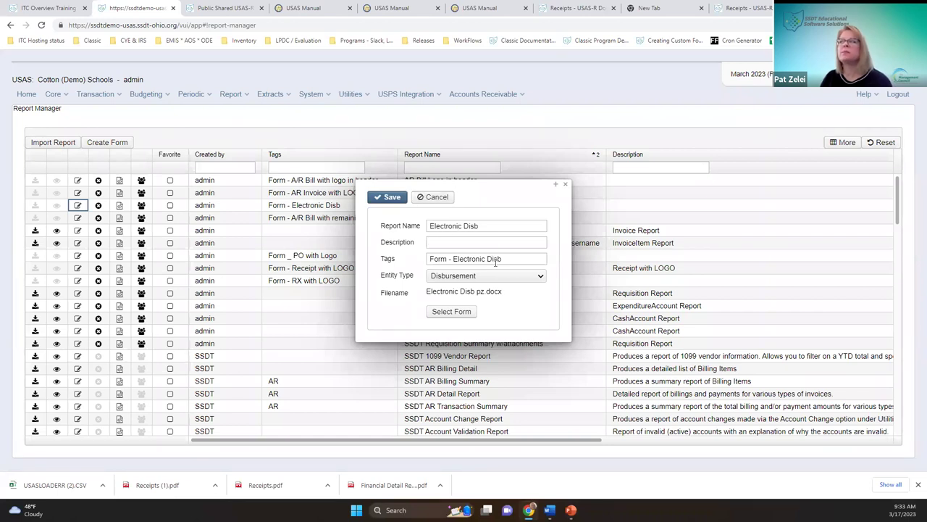
pyautogui.click(436, 197)
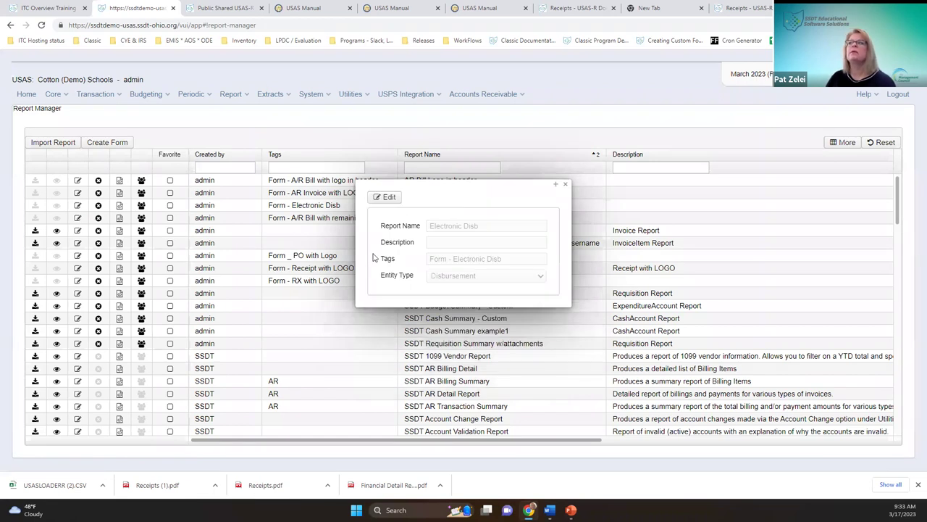
pyautogui.click(565, 184)
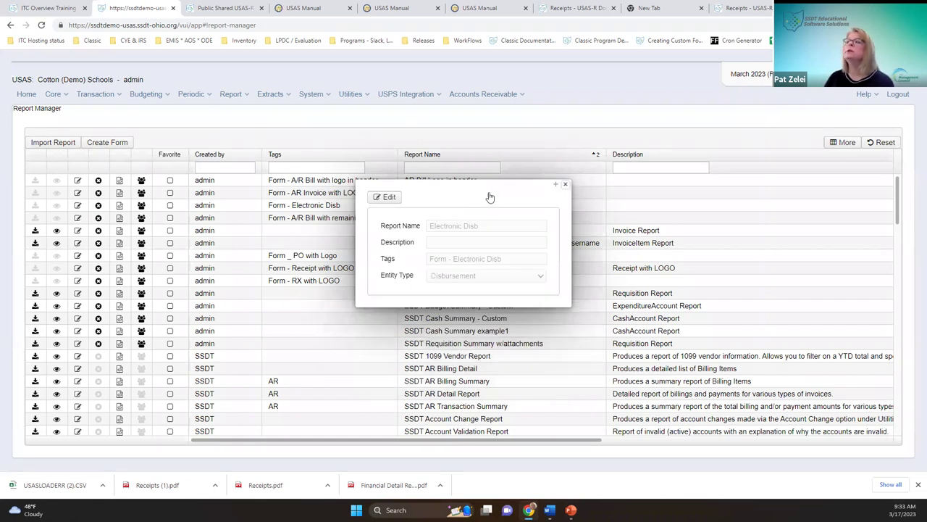
pyautogui.click(60, 145)
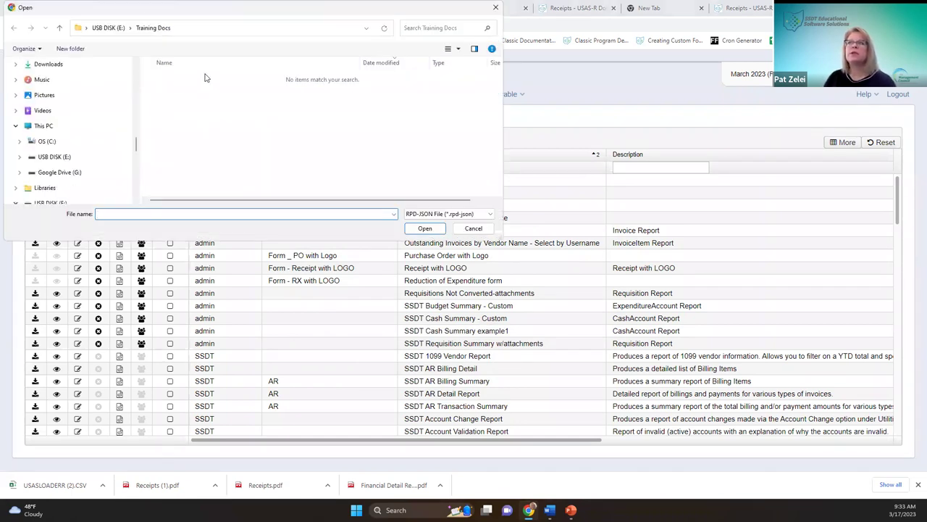
pyautogui.click(496, 8)
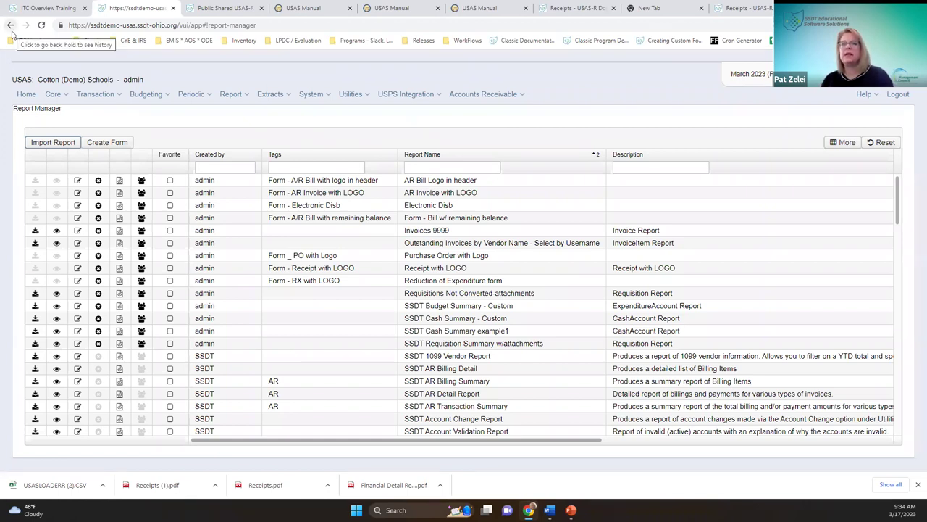
# Step: Filter the revenue accounts by fund 006, view the FOOD SERVICE SALES Breakfast account, and close it
pyautogui.click(58, 96)
pyautogui.click(60, 107)
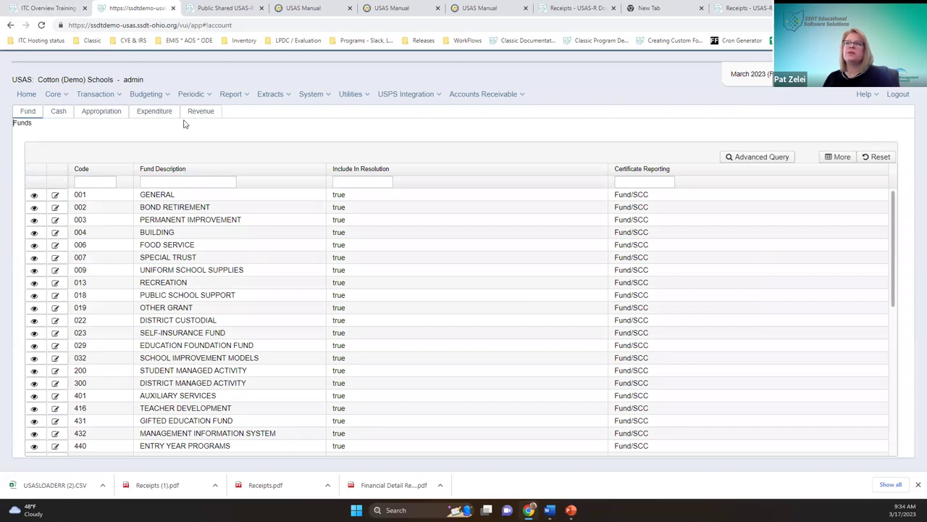
pyautogui.click(190, 113)
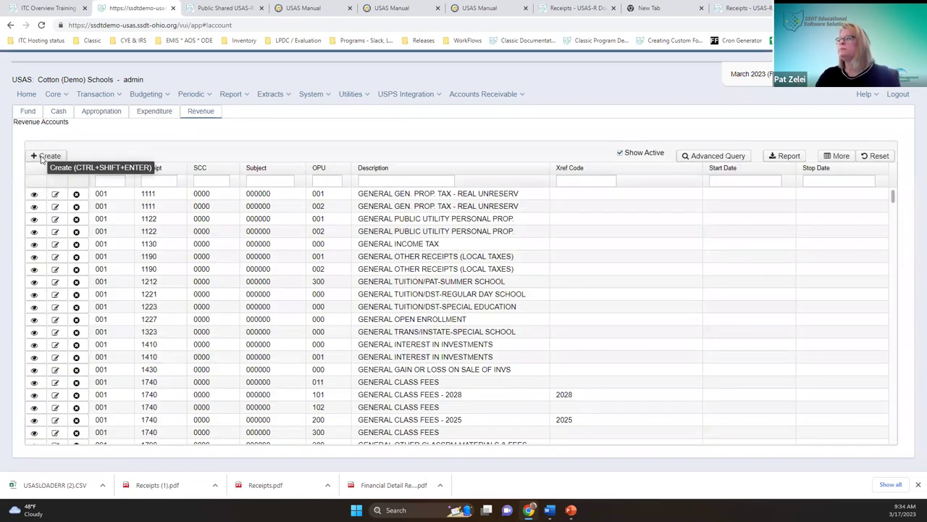
pyautogui.click(116, 183)
pyautogui.write('006')
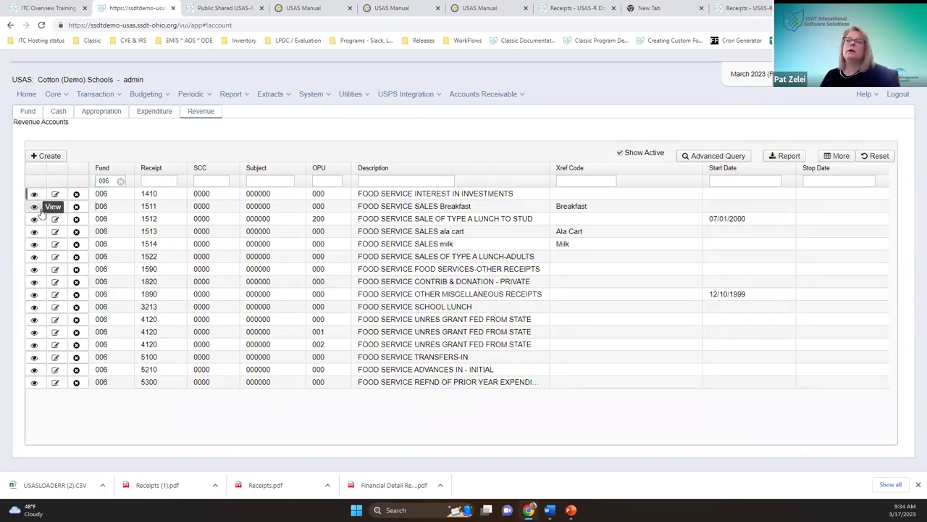
pyautogui.click(42, 208)
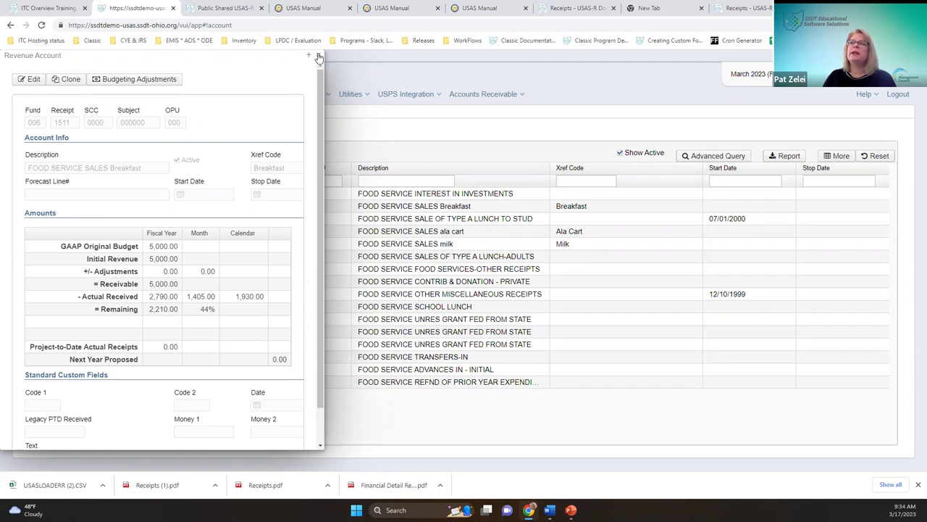
pyautogui.press('Escape')
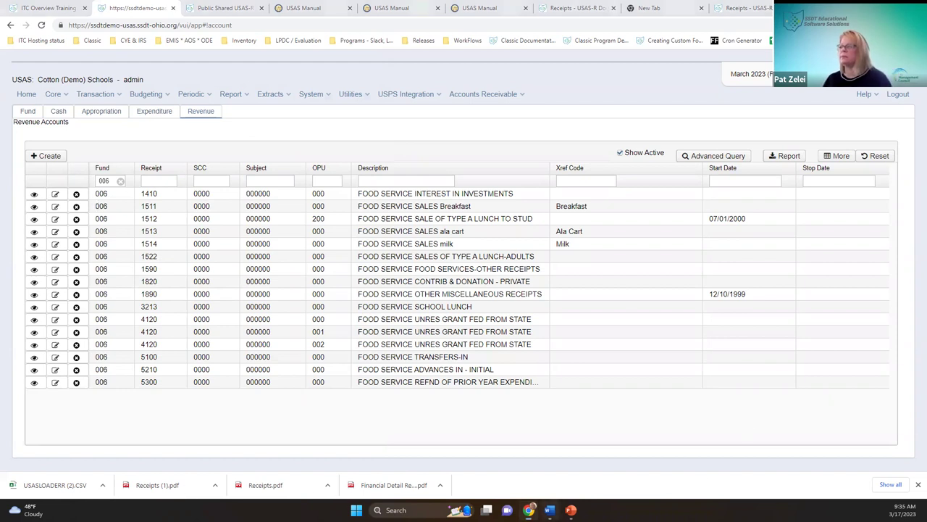
# Step: Examine the sample Financial Detail Report in the Word document Financial Detail .docx, and return to USAS
pyautogui.hotkey('alt', 'Tab')
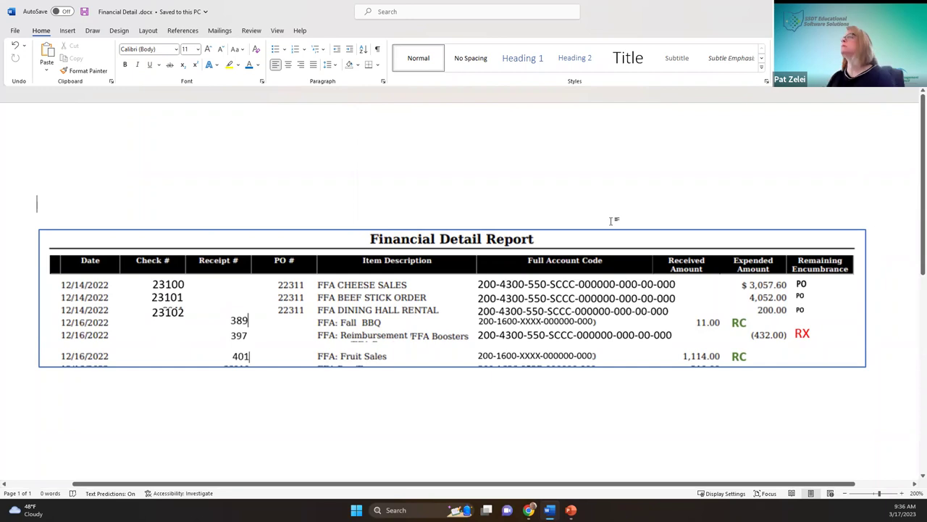
pyautogui.hotkey('alt', 'Tab')
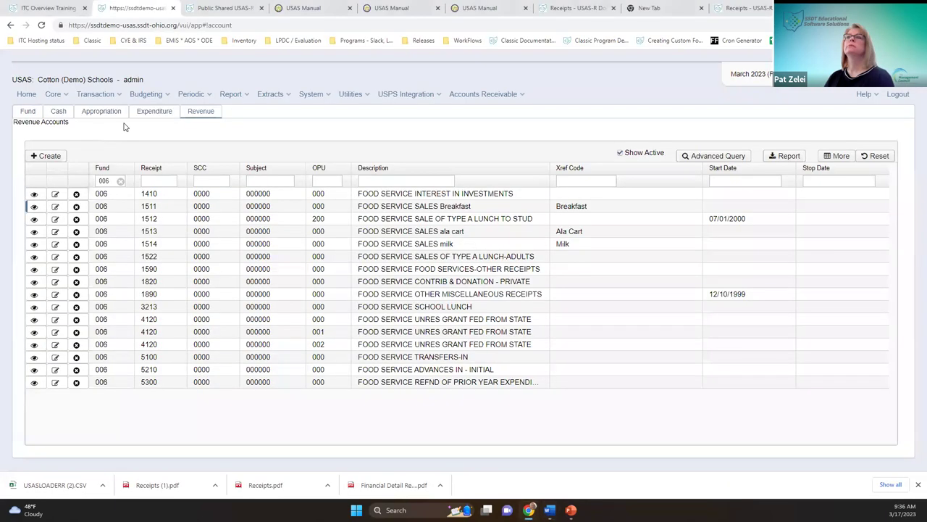
pyautogui.click(87, 95)
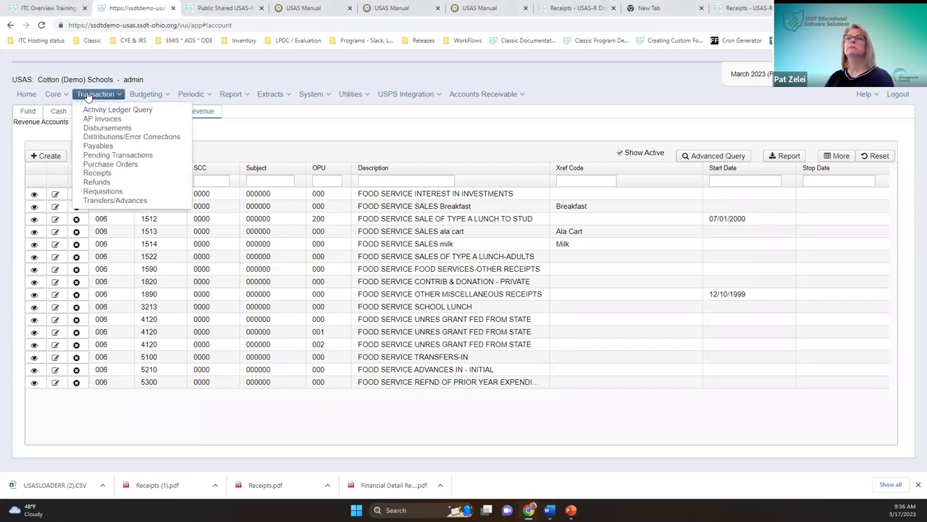
pyautogui.click(10, 85)
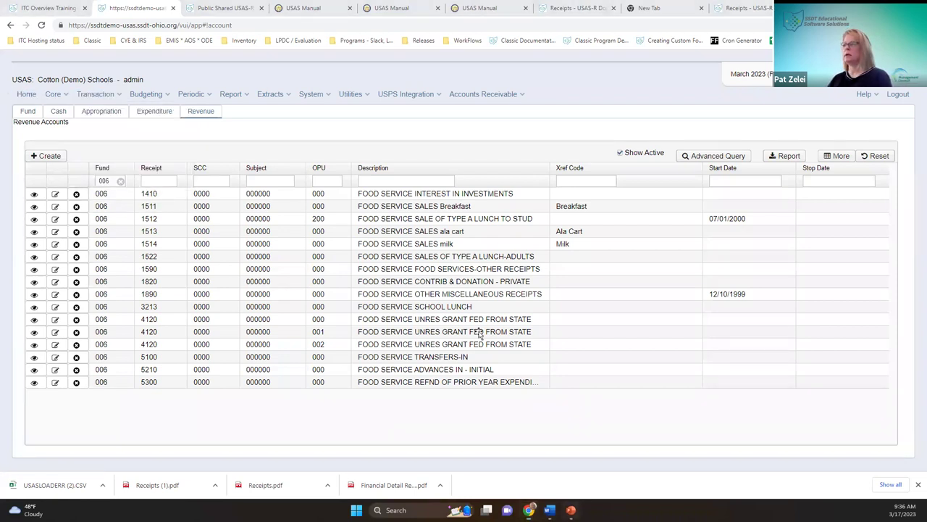
# Step: Switch to the USAS Overview.pptx presentation in PowerPoint and go through the Reports slides to the first Refunds slide
pyautogui.hotkey('alt', 'Tab')
pyautogui.scroll(-1, 468, 313)
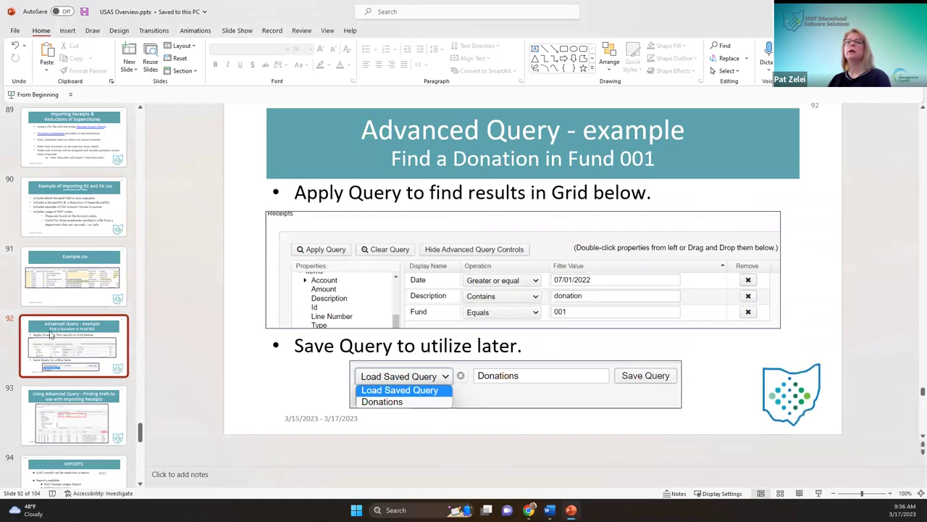
pyautogui.scroll(-2, 72, 333)
pyautogui.click(97, 465)
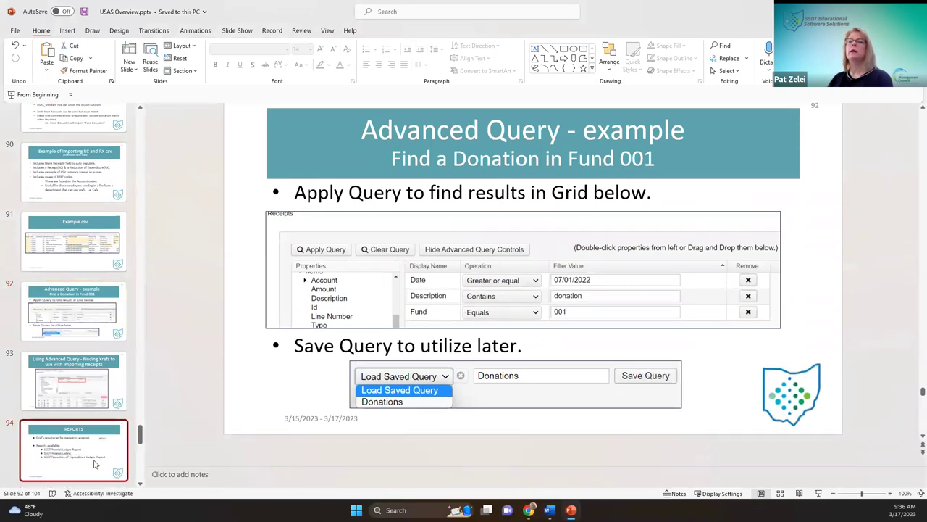
pyautogui.scroll(-8, 79, 435)
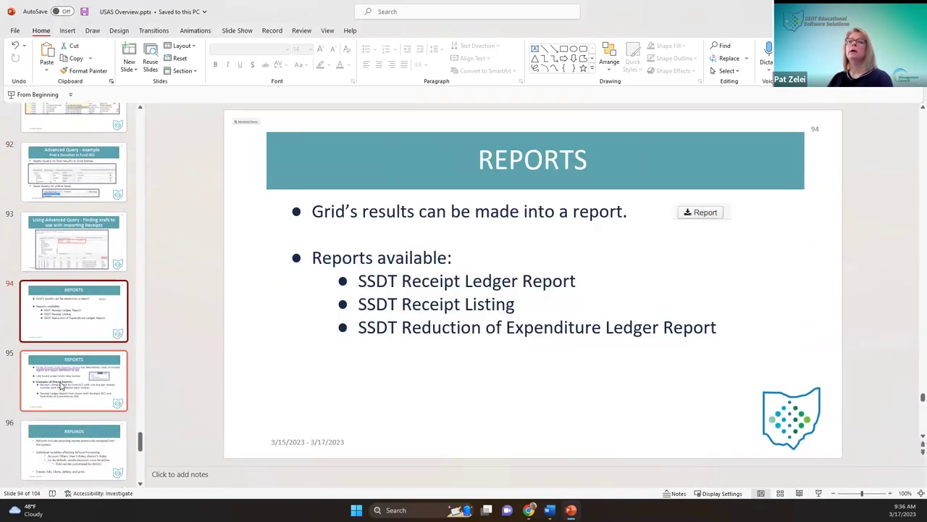
pyautogui.click(62, 388)
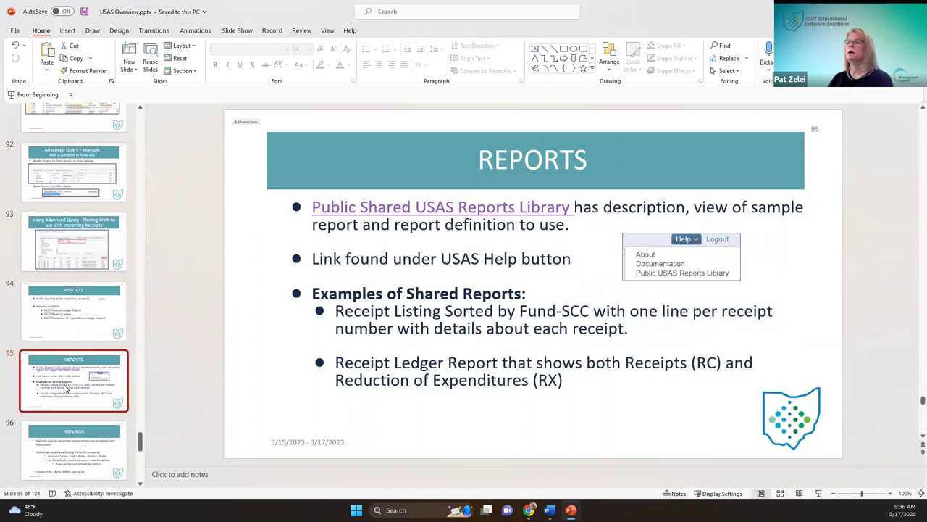
pyautogui.scroll(-4, 76, 395)
pyautogui.click(52, 386)
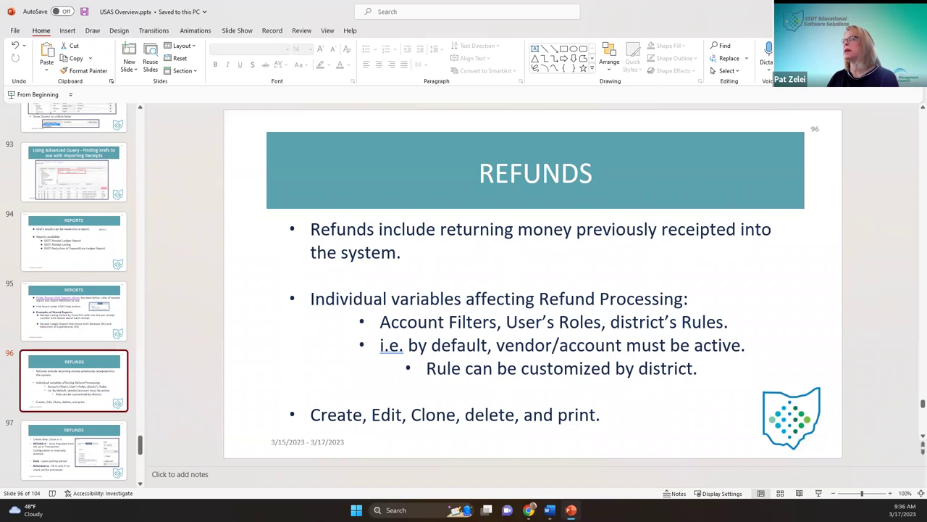
# Step: Switch back to USAS, open the Refunds list and start a new refund
pyautogui.hotkey('alt', 'Tab')
pyautogui.click(95, 94)
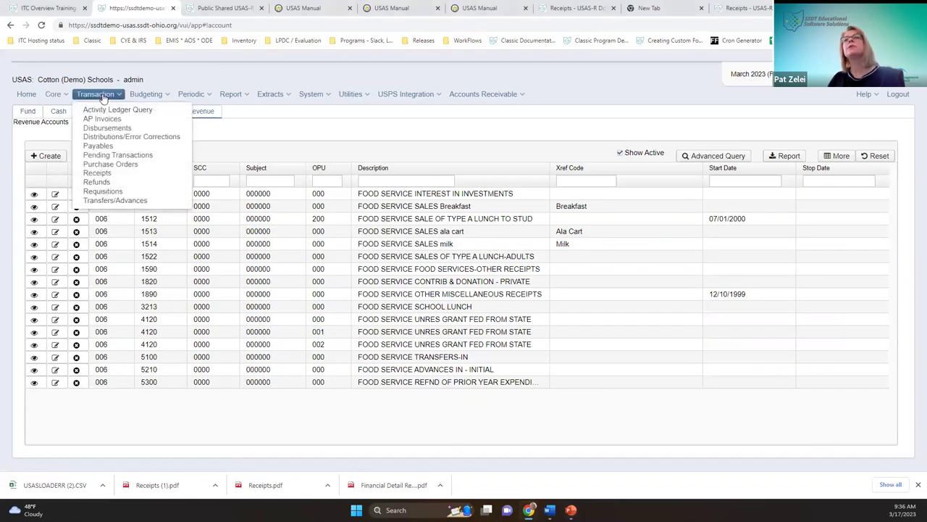
pyautogui.click(104, 98)
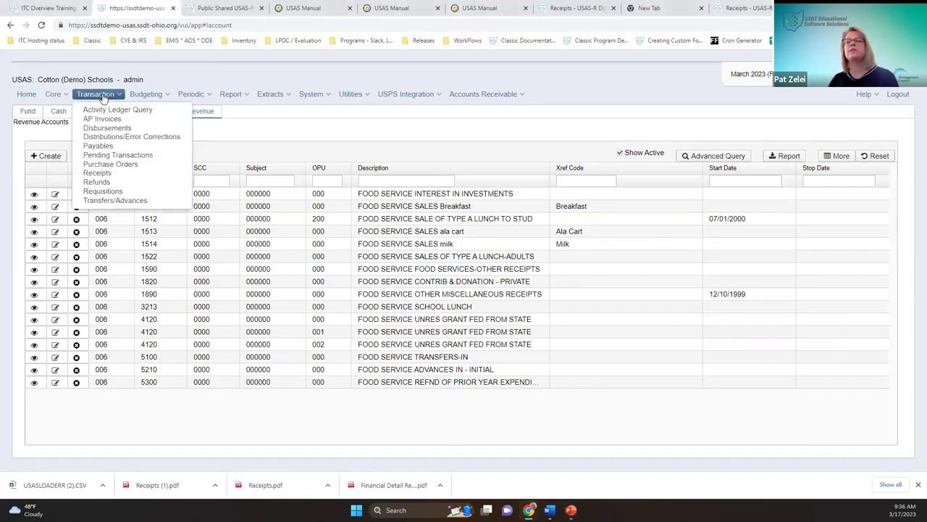
pyautogui.click(102, 184)
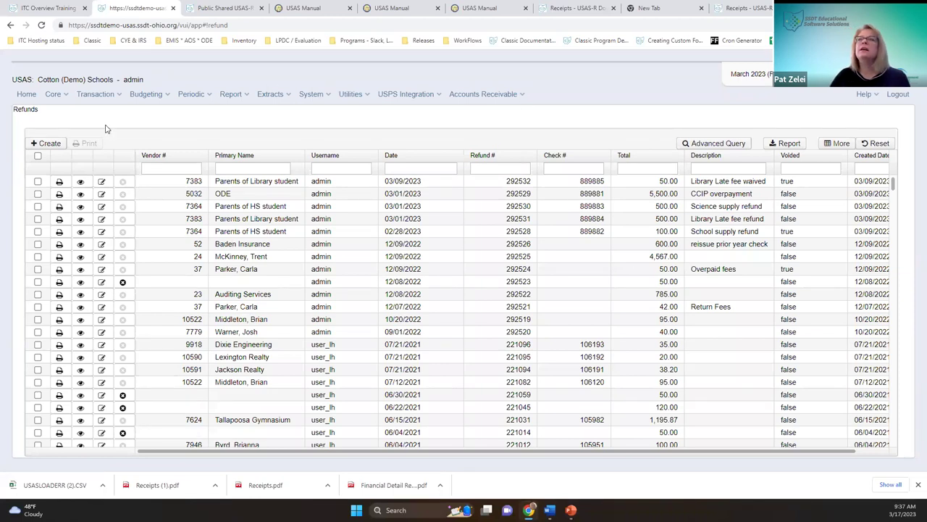
pyautogui.click(58, 143)
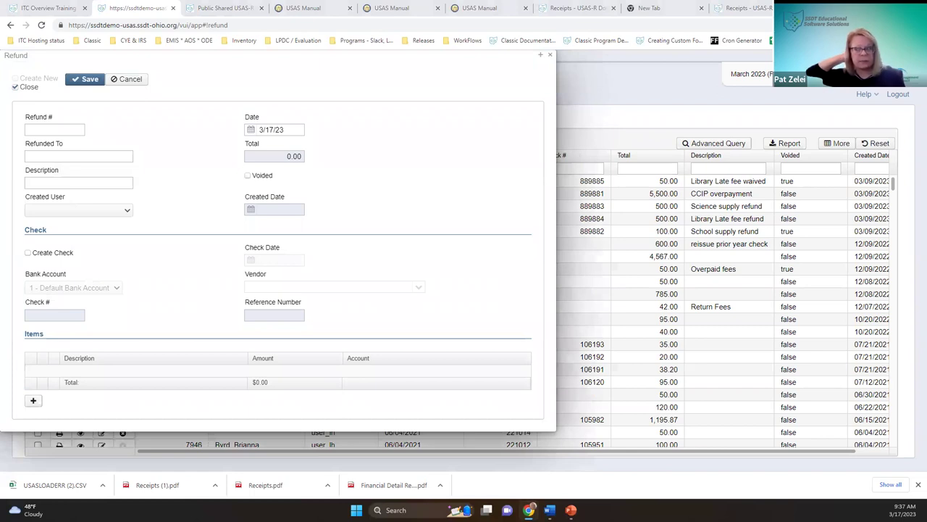
# Step: Try the Create New and Close options of the new refund, and leave both unchecked
pyautogui.click(75, 127)
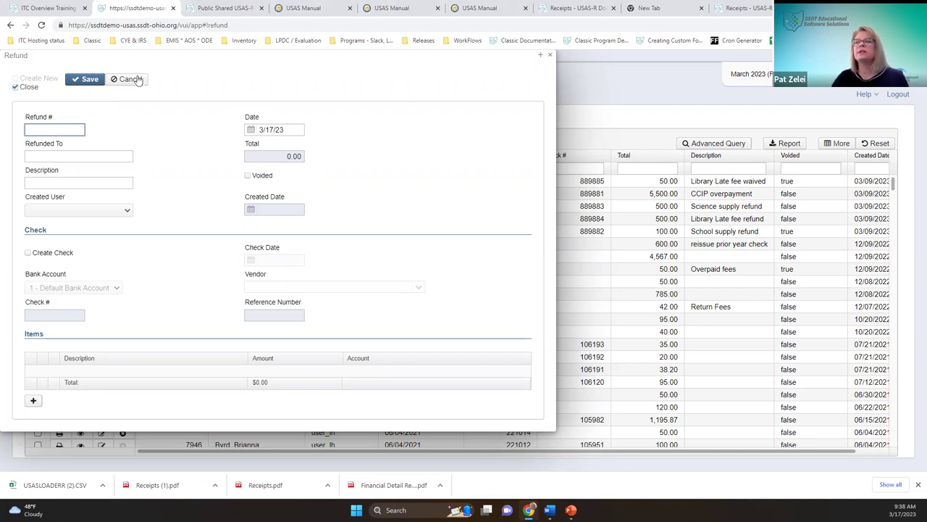
pyautogui.click(22, 87)
pyautogui.click(27, 81)
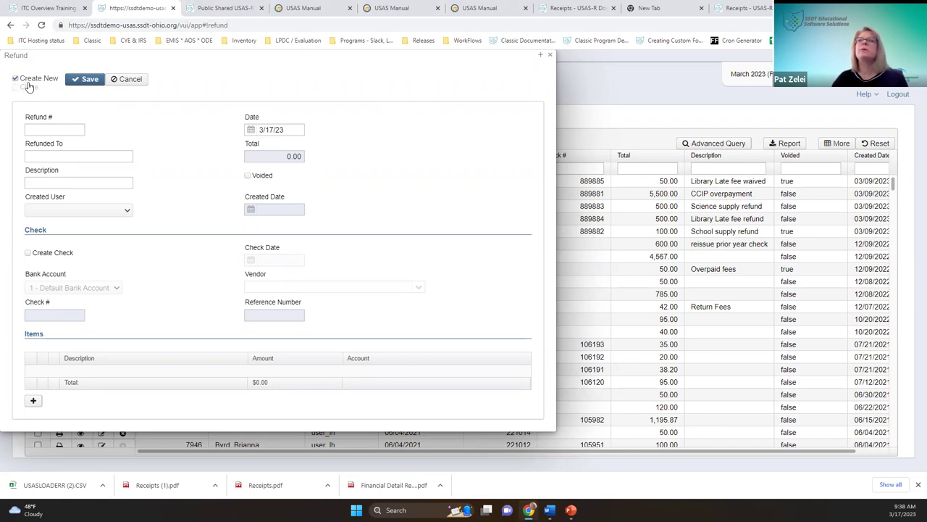
pyautogui.click(26, 85)
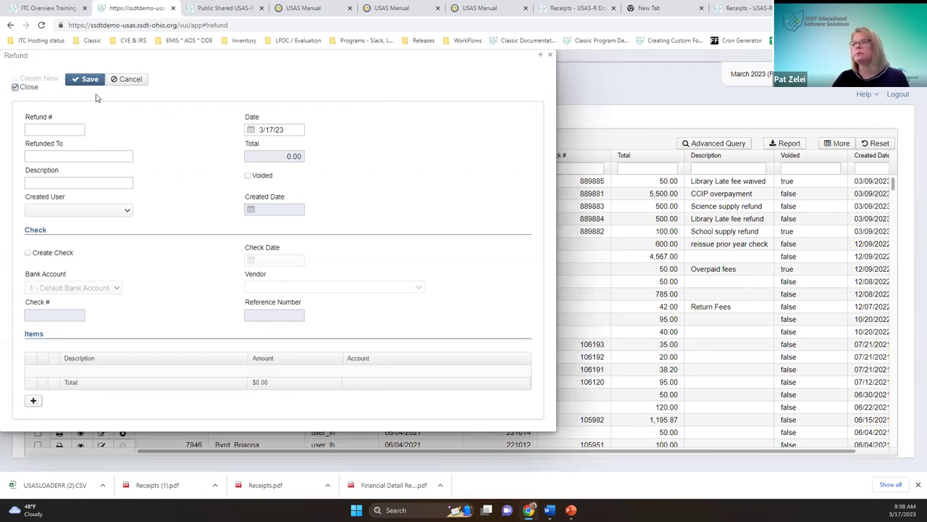
pyautogui.click(25, 88)
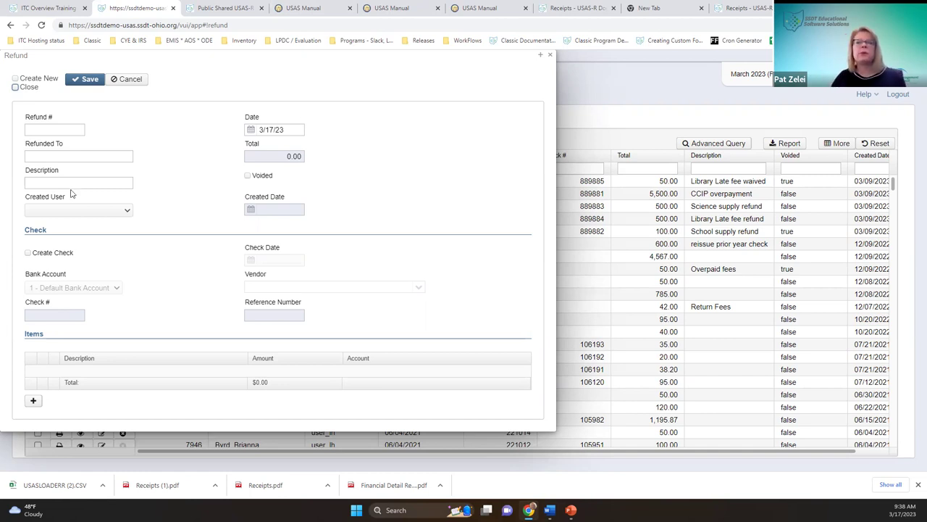
# Step: Enter the recipient's name as Refunded To and "cheese" as the description of the new refund
pyautogui.click(111, 156)
pyautogui.write('Mickey M')
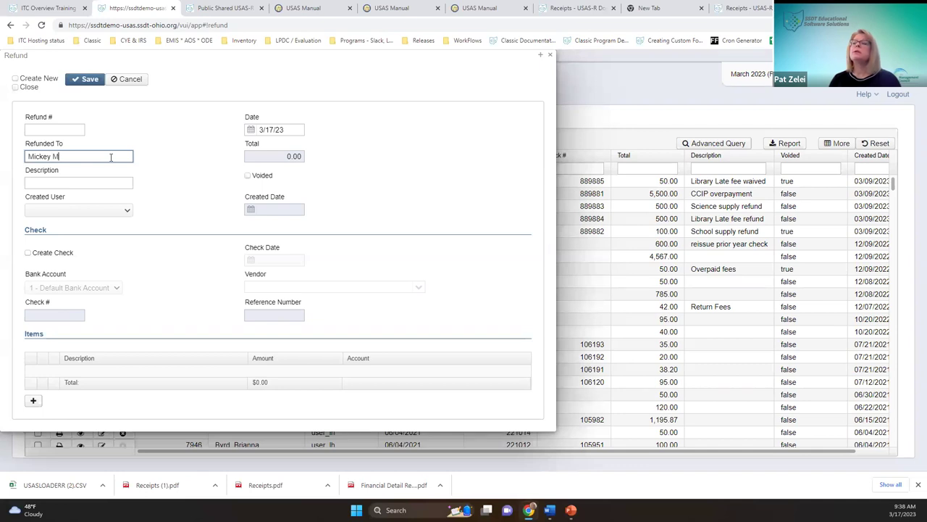
pyautogui.write('ouse')
pyautogui.press('Tab')
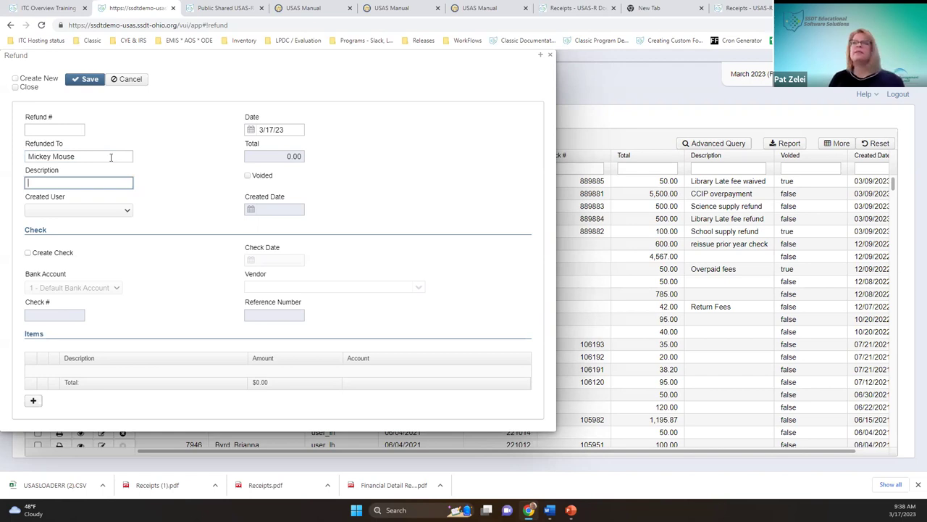
pyautogui.write('cheese')
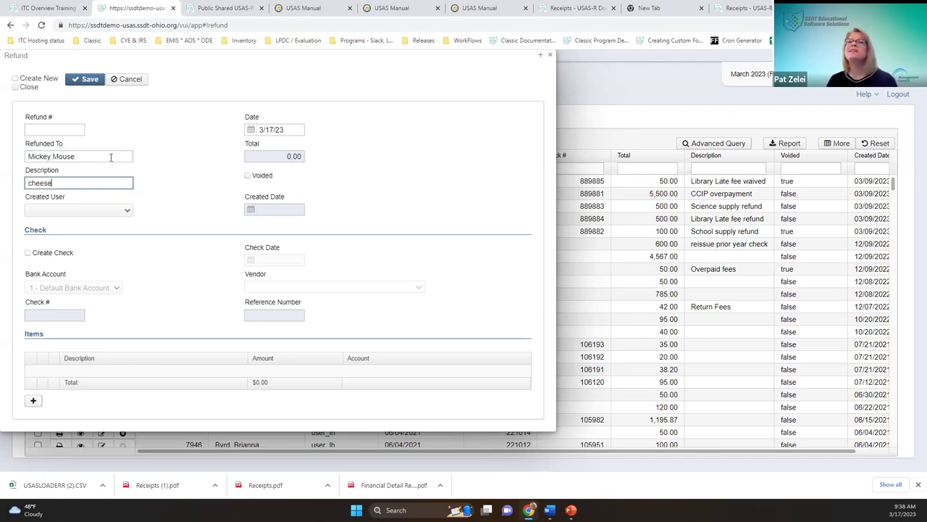
pyautogui.press('Tab')
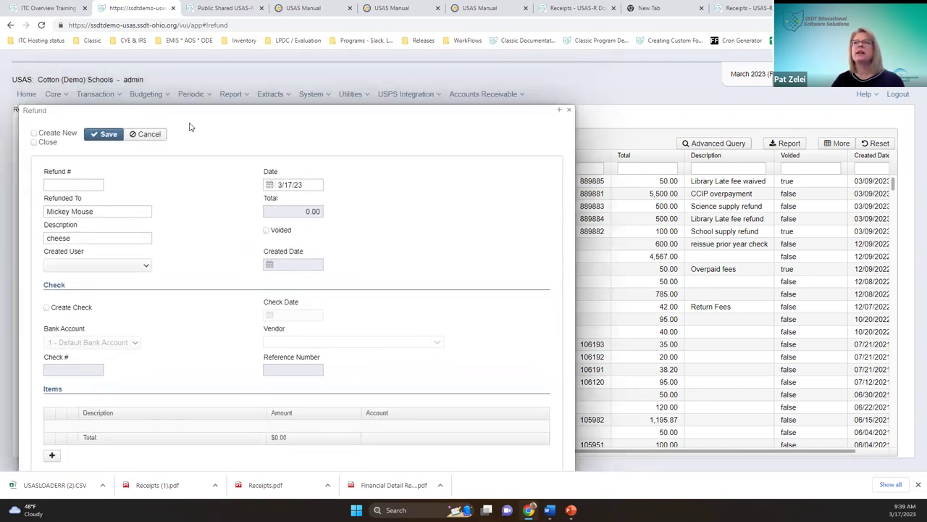
pyautogui.moveTo(182, 105); pyautogui.dragTo(168, 62)
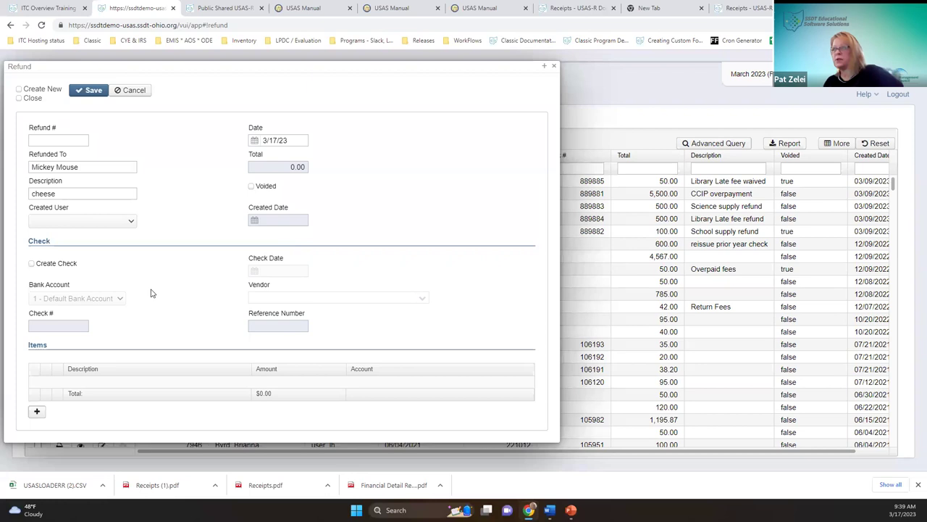
# Step: Turn on Create Check for the refund, set the check date to 3/31/23 and keep 1 - Default Bank Account as the bank account
pyautogui.click(71, 265)
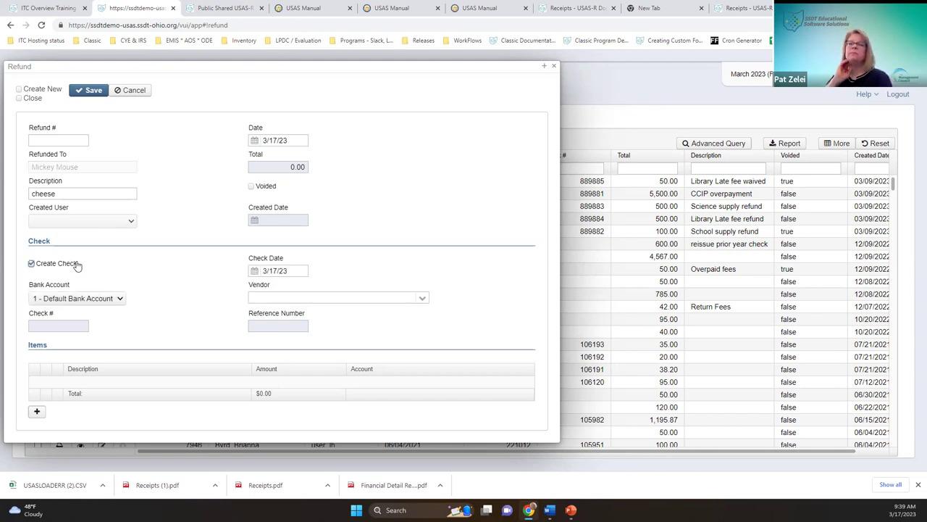
pyautogui.click(303, 273)
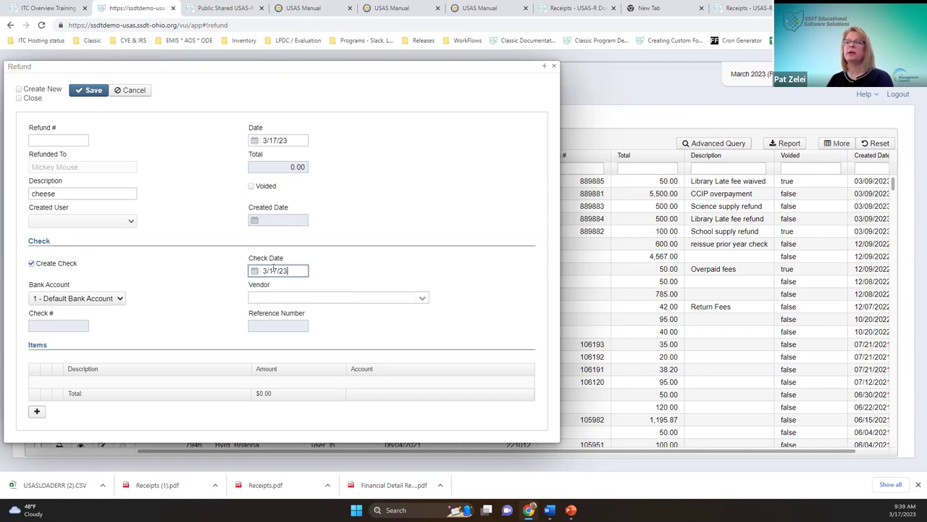
pyautogui.press('BackSpace')
pyautogui.press('BackSpace')
pyautogui.write('31')
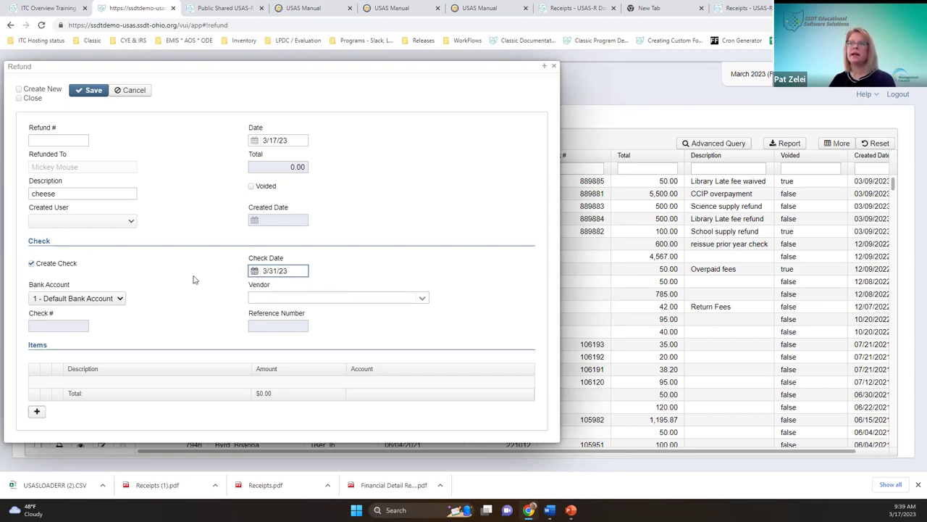
pyautogui.click(121, 300)
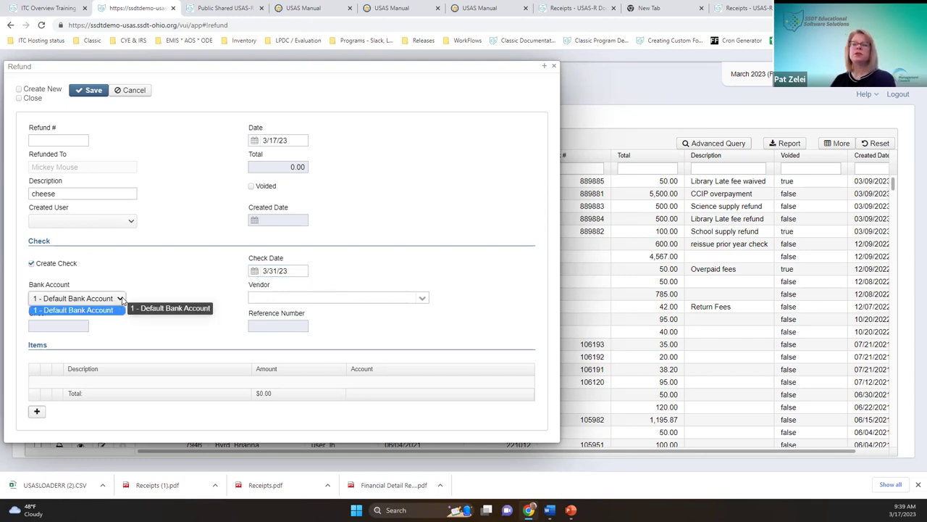
pyautogui.click(121, 299)
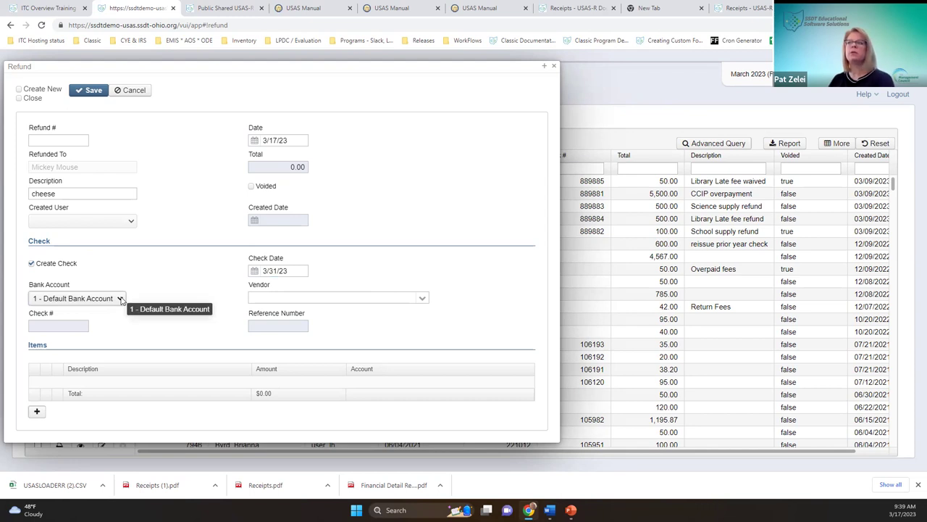
# Step: Search the vendors for "par" and assign the first match as the vendor of the refund check
pyautogui.click(424, 301)
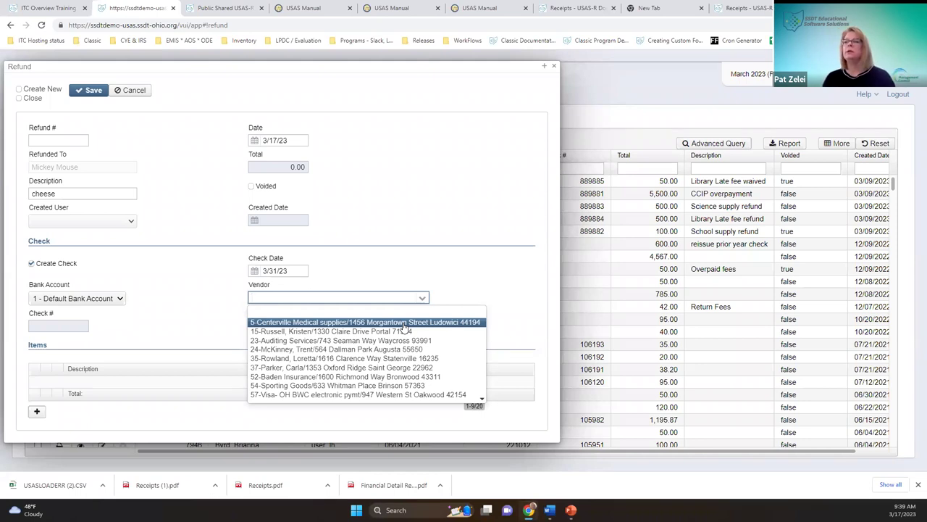
pyautogui.write('p')
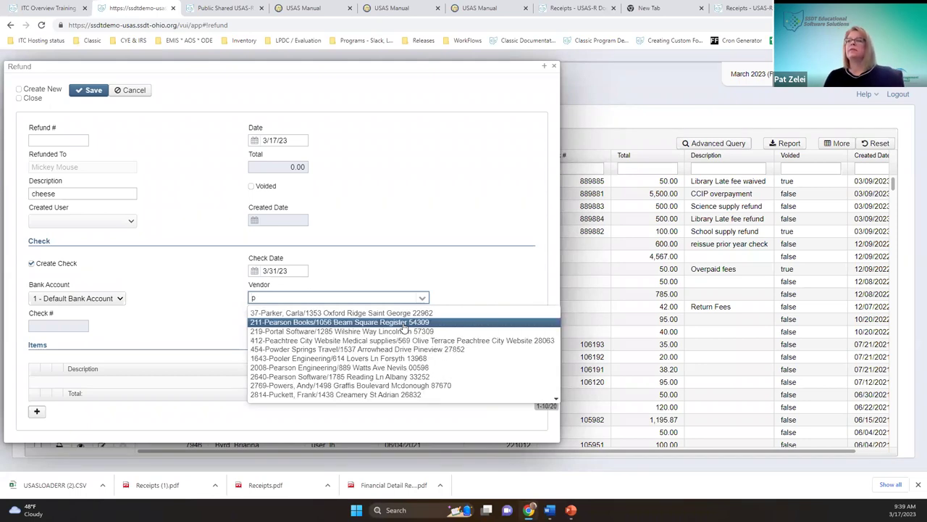
pyautogui.press('BackSpace')
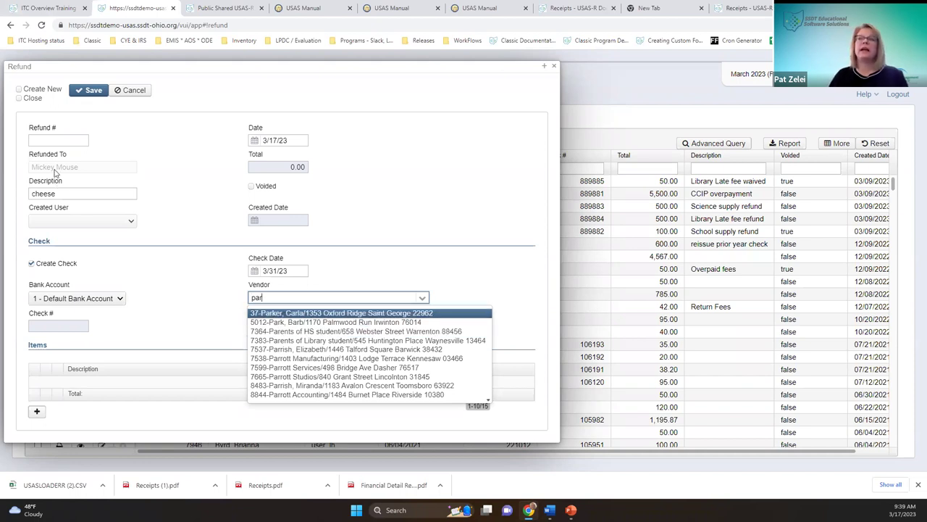
pyautogui.press('Down')
pyautogui.press('Down')
pyautogui.press('Up')
pyautogui.press('Up')
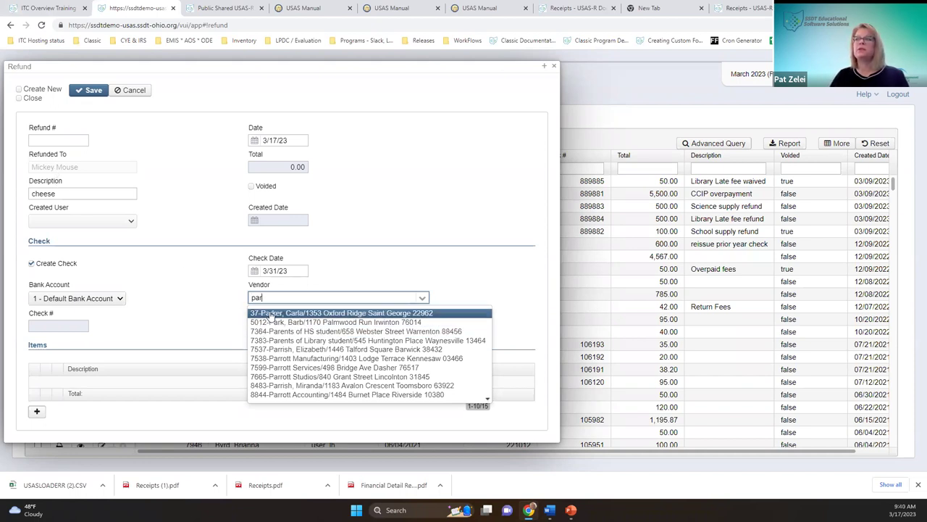
pyautogui.press('Return')
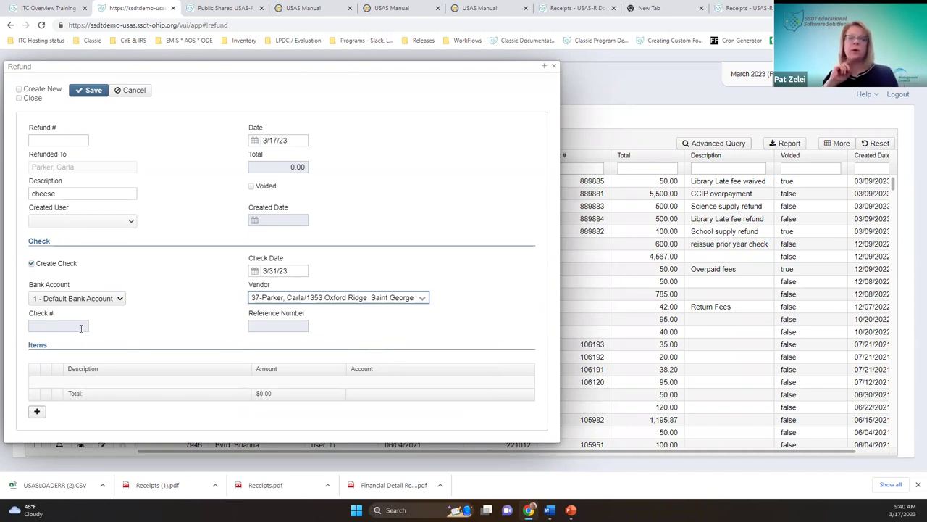
pyautogui.click(36, 410)
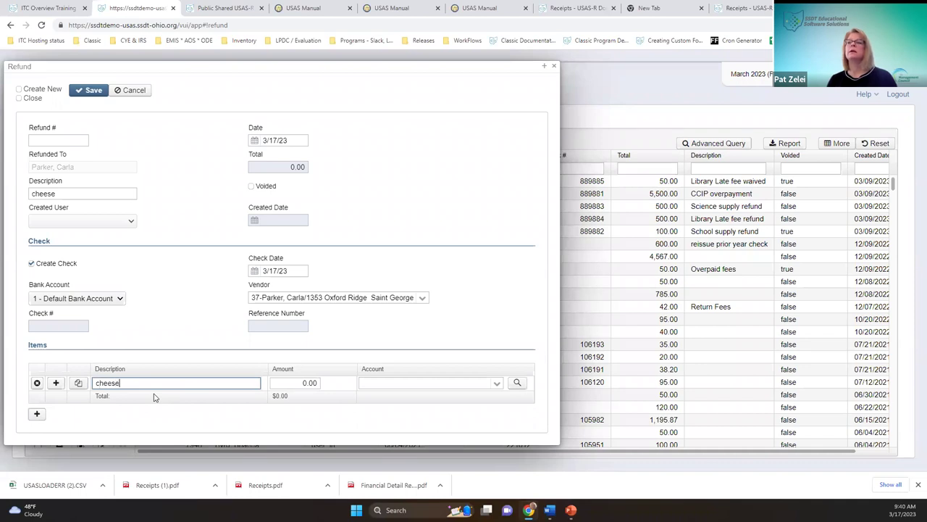
pyautogui.press('Tab')
pyautogui.write('100')
pyautogui.press('Tab')
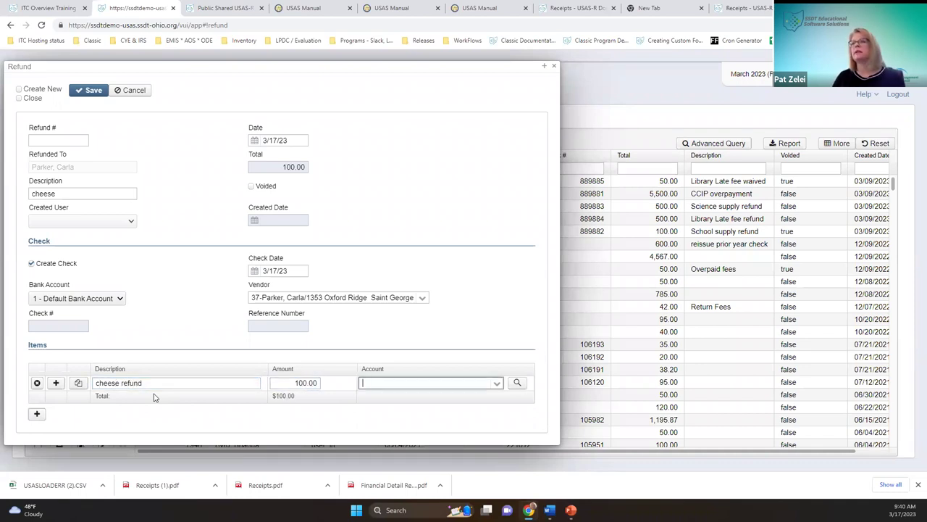
pyautogui.write('0')
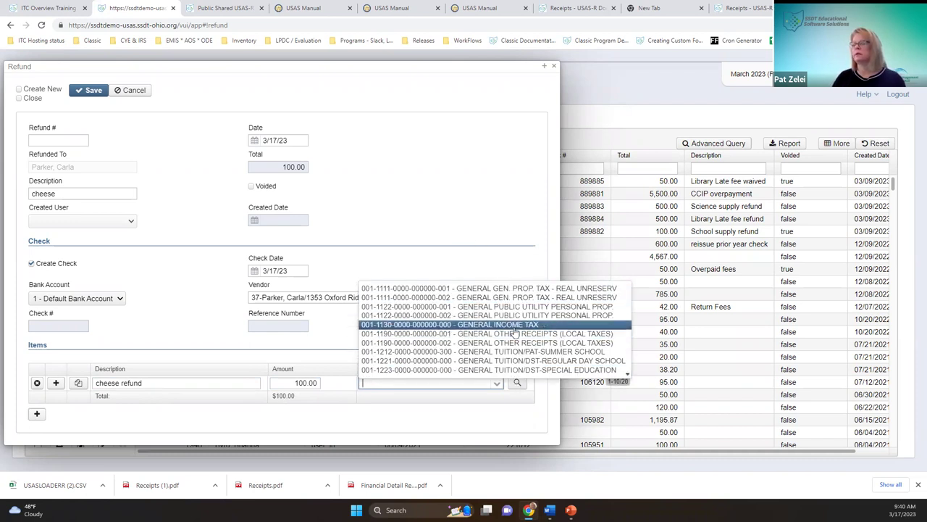
pyautogui.write('06-3120')
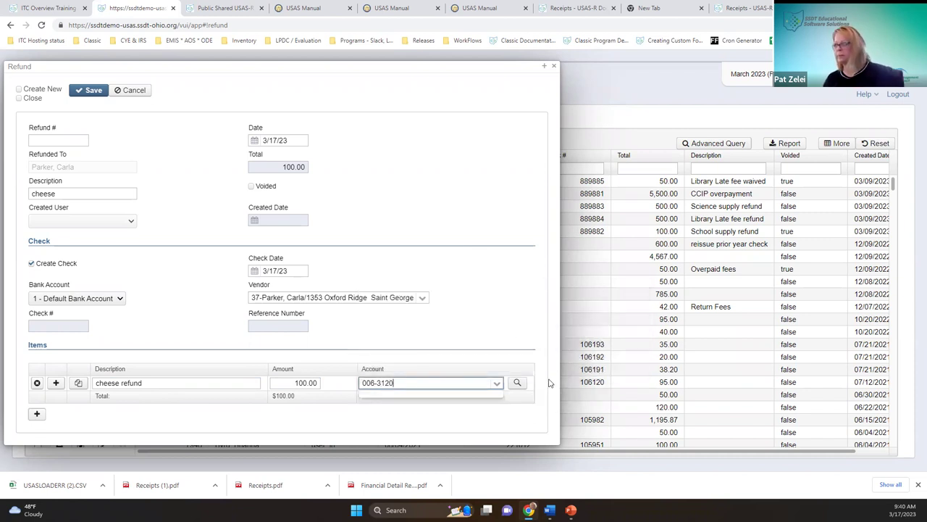
pyautogui.press('BackSpace')
pyautogui.press('BackSpace')
pyautogui.press('Return')
# Step: Add a second, empty item line to the refund and delete it
pyautogui.click(36, 413)
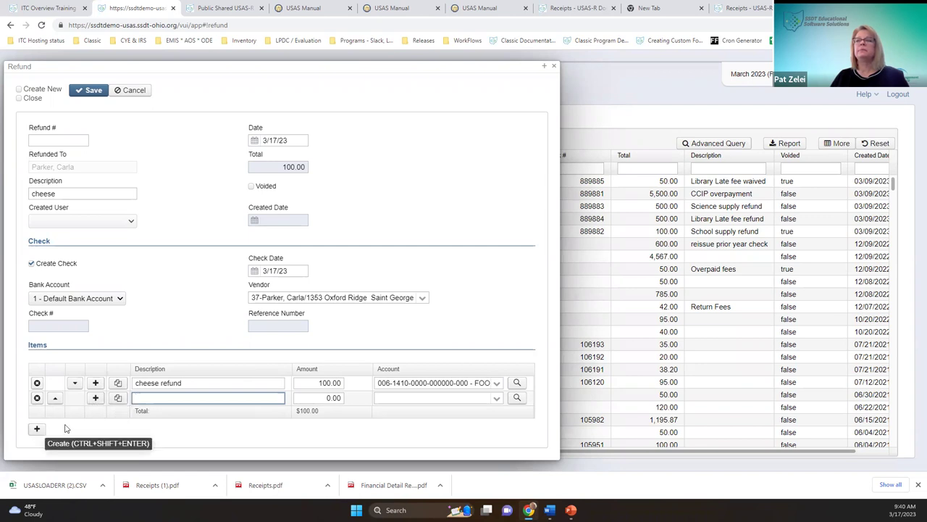
pyautogui.click(37, 397)
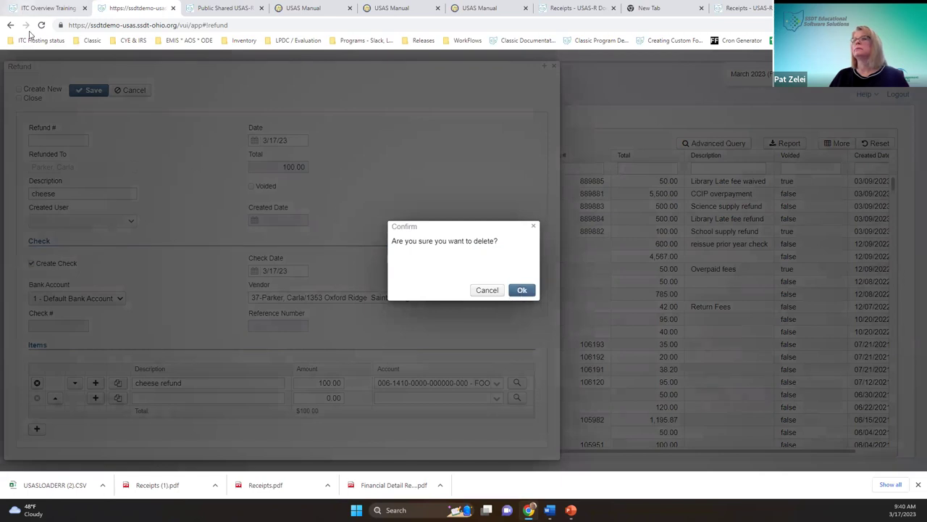
pyautogui.click(520, 290)
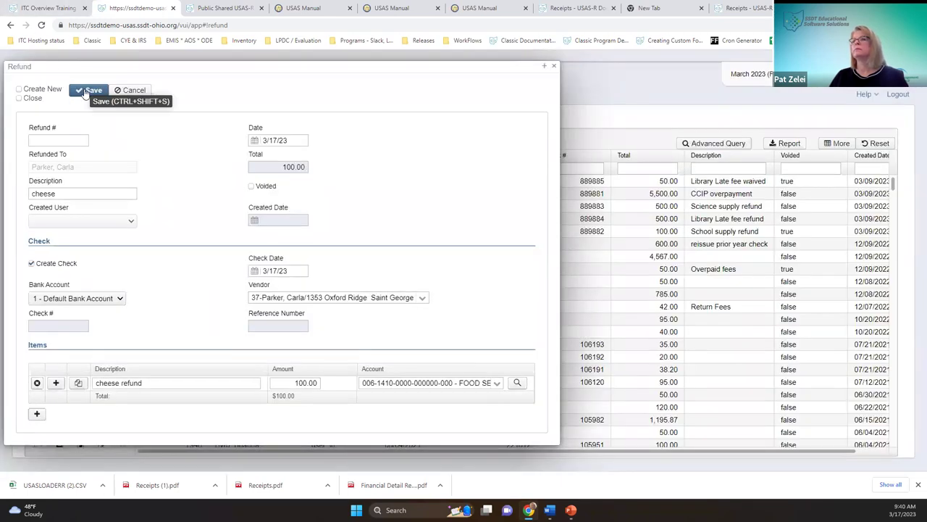
# Step: Save the new cheese refund and close its window
pyautogui.click(84, 92)
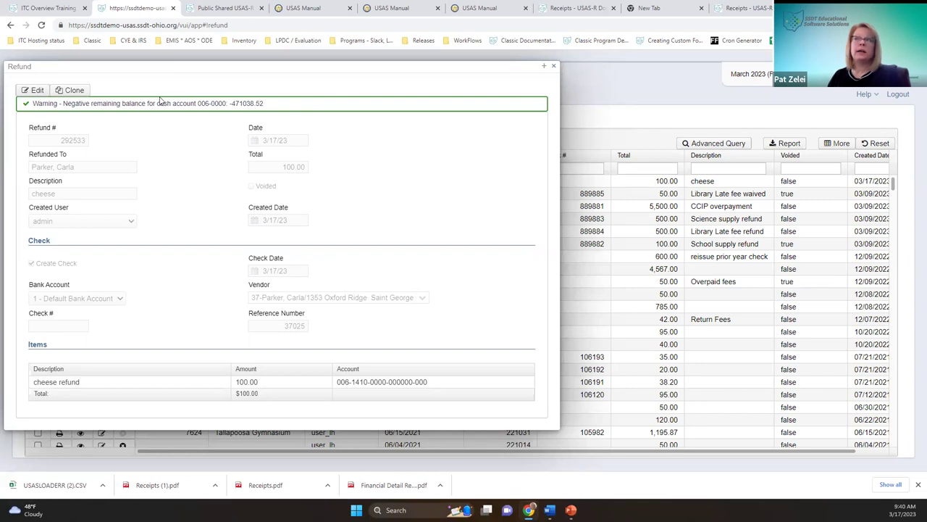
pyautogui.click(552, 67)
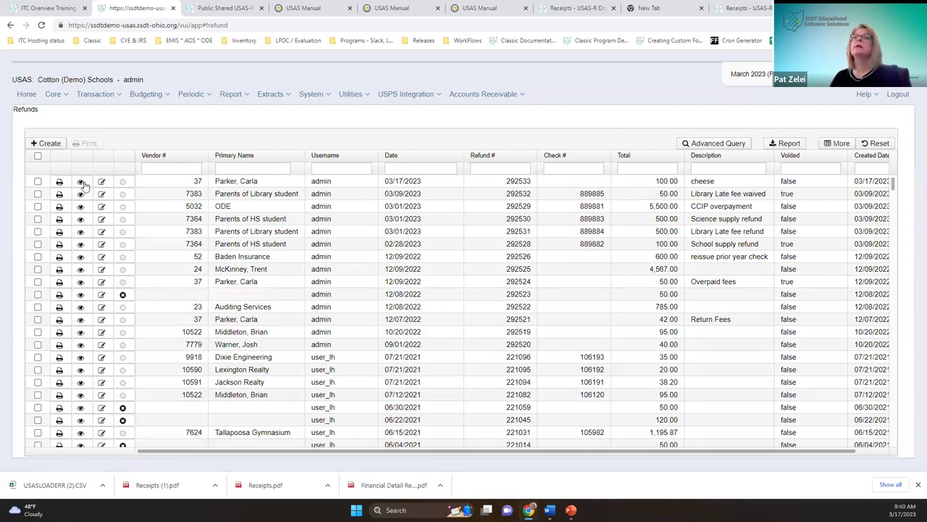
# Step: Reopen the newly created cheese refund, change its description to "moldy cheese" and save it
pyautogui.click(81, 182)
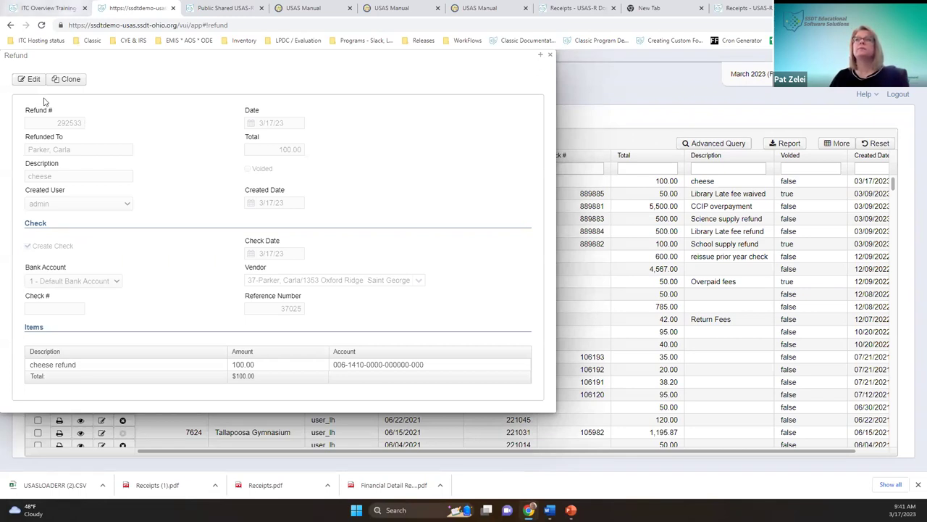
pyautogui.click(33, 79)
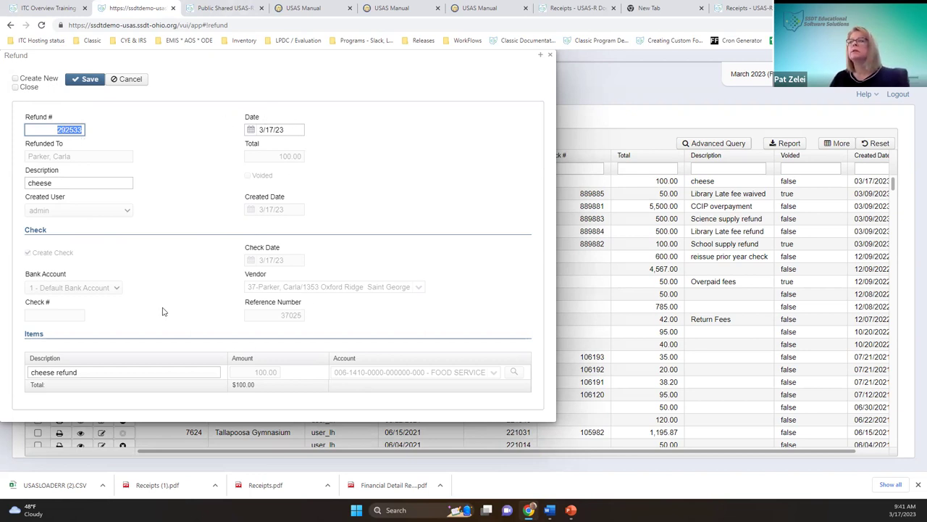
pyautogui.click(76, 182)
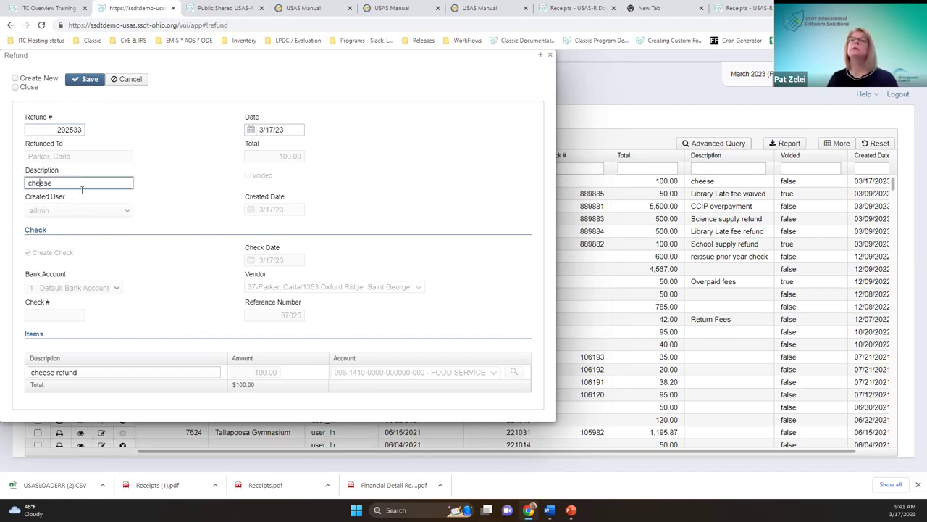
pyautogui.write('moldy')
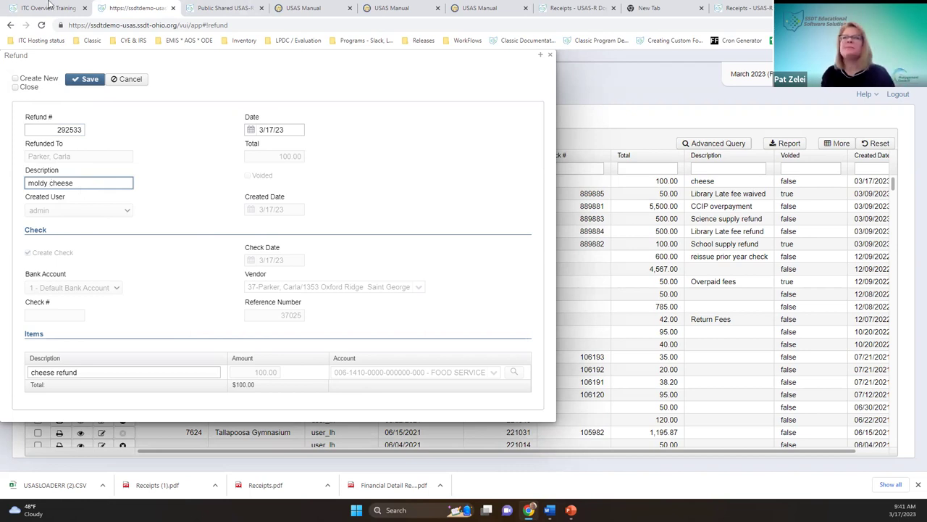
pyautogui.click(95, 80)
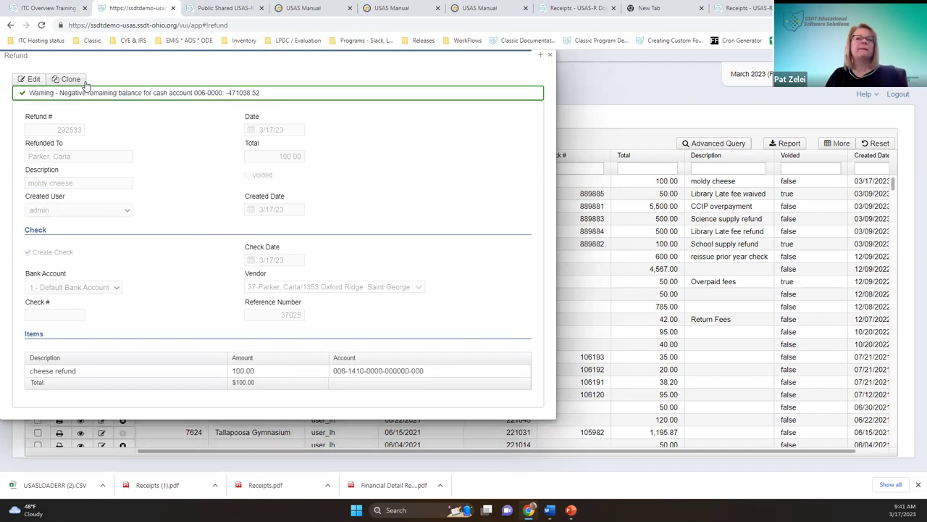
# Step: Clone the moldy cheese refund with the description "moldy meatballs" and the Close option on, save it and close both refund windows
pyautogui.click(71, 79)
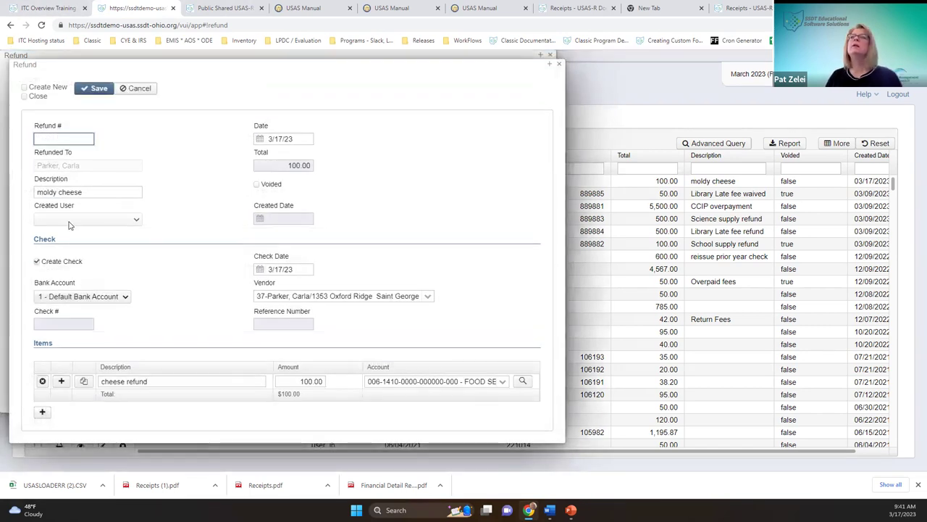
pyautogui.doubleClick(62, 193)
pyautogui.write('meatball')
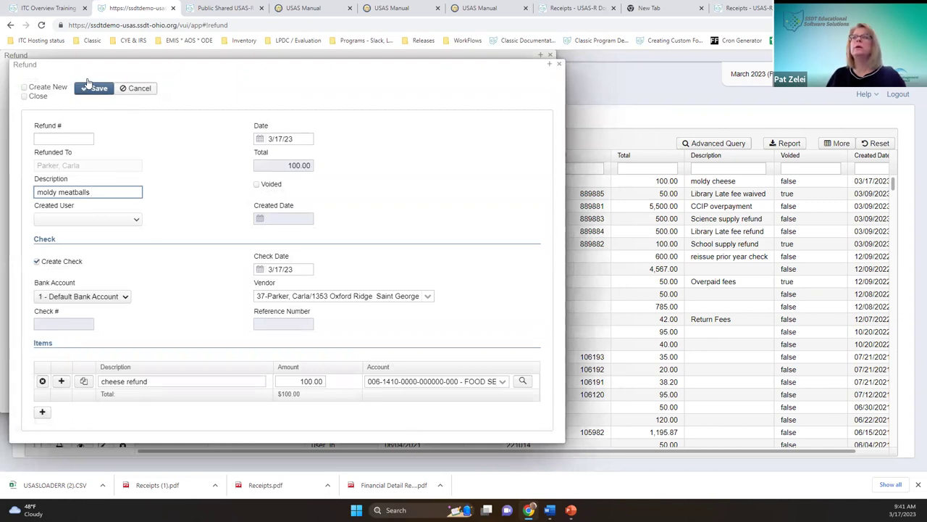
pyautogui.click(38, 99)
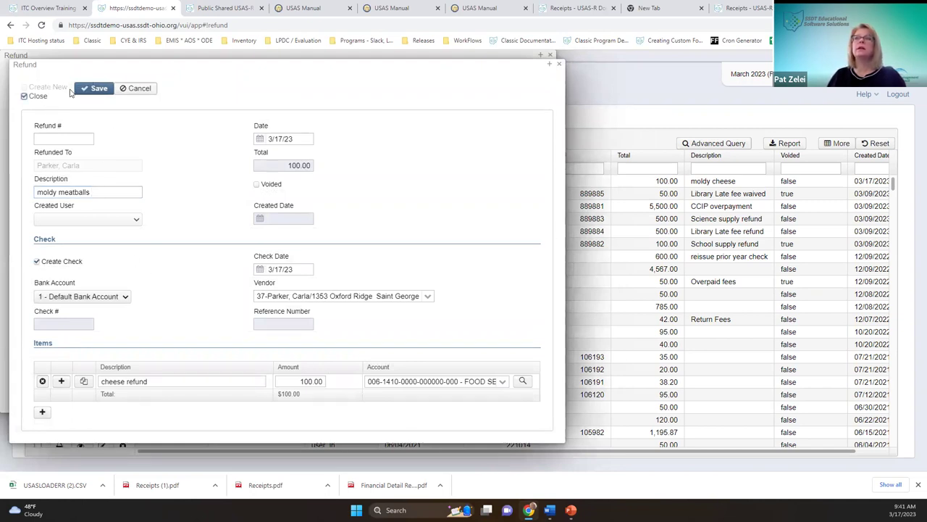
pyautogui.click(98, 90)
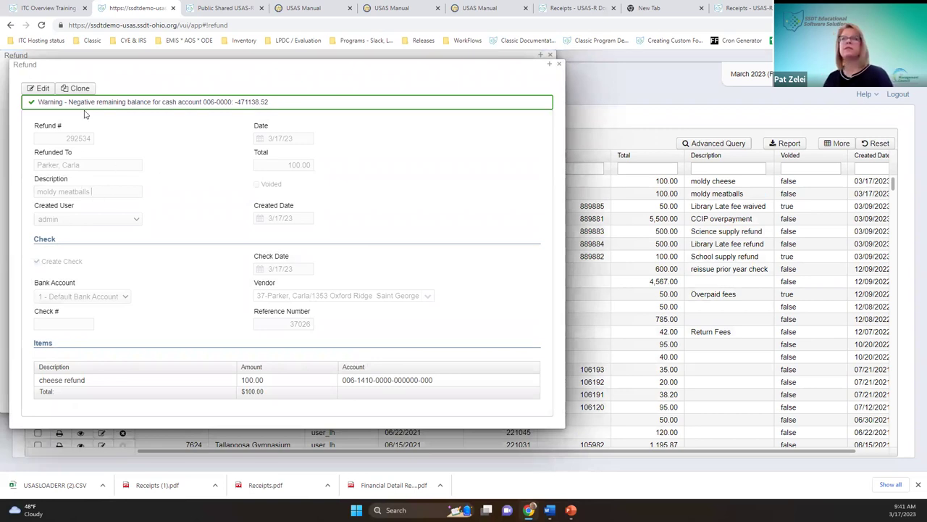
pyautogui.click(558, 64)
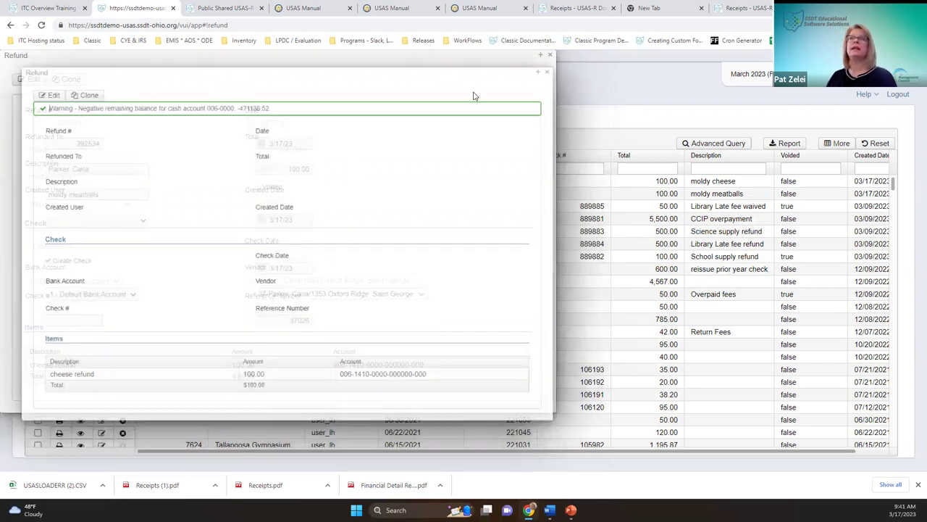
pyautogui.click(553, 56)
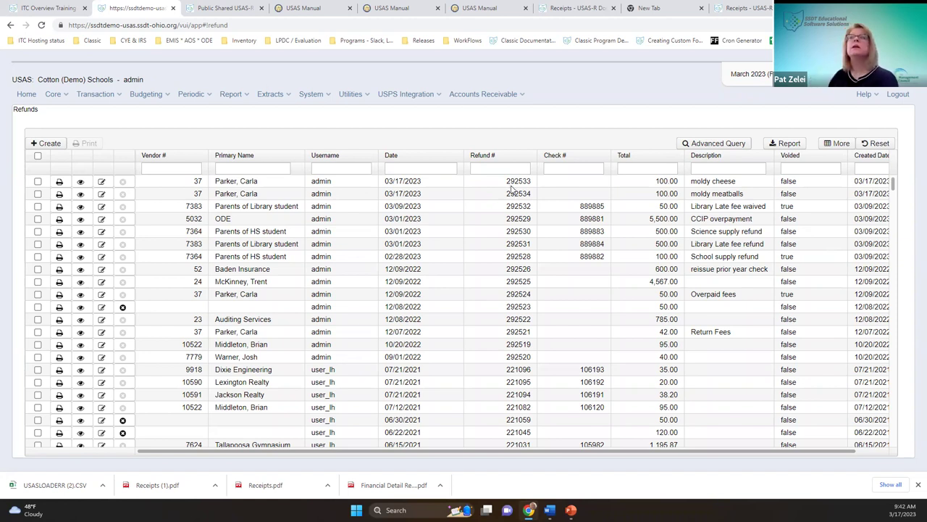
# Step: Print the moldy cheese refund from the Refunds list in Pdf format with the Default refund form
pyautogui.click(37, 181)
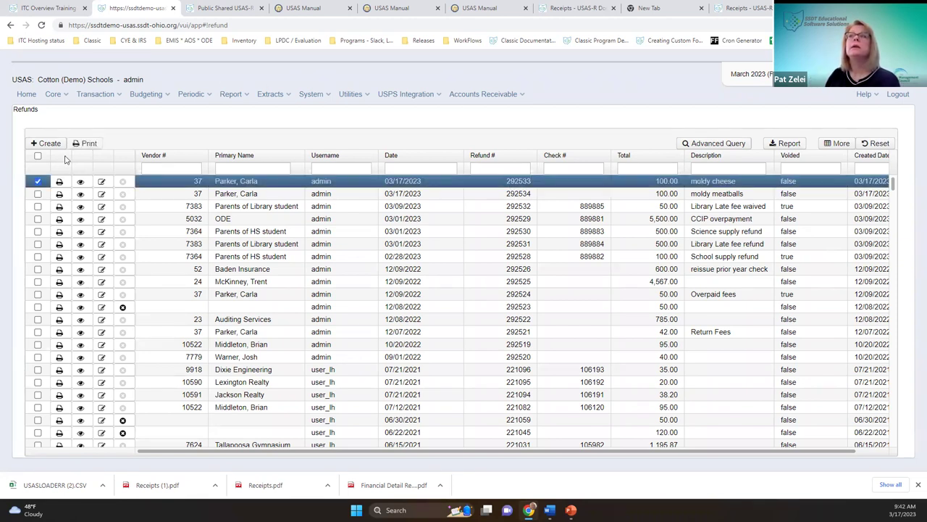
pyautogui.click(87, 145)
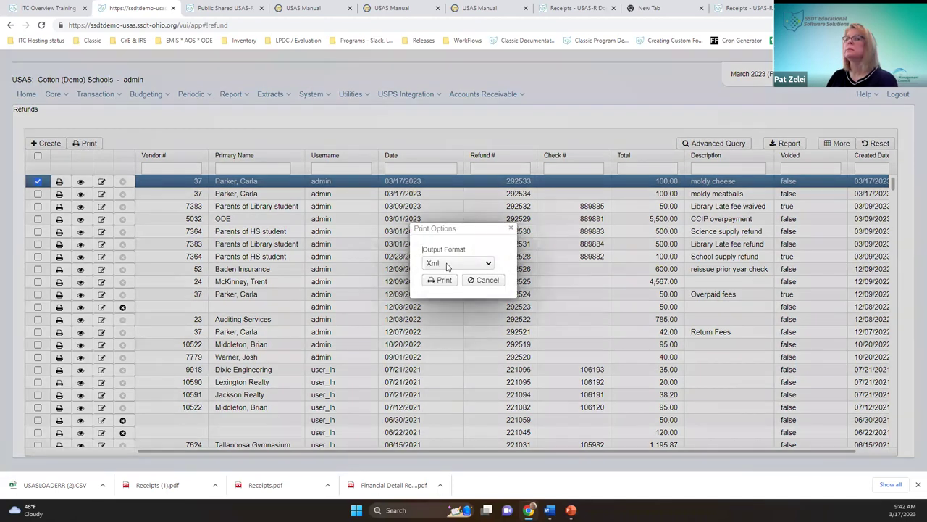
pyautogui.click(446, 264)
pyautogui.click(450, 283)
pyautogui.click(445, 292)
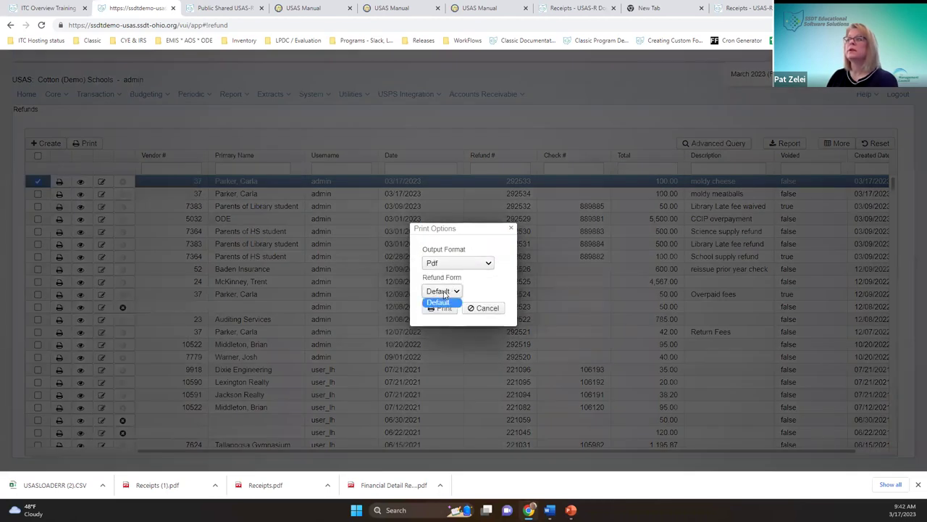
pyautogui.click(444, 292)
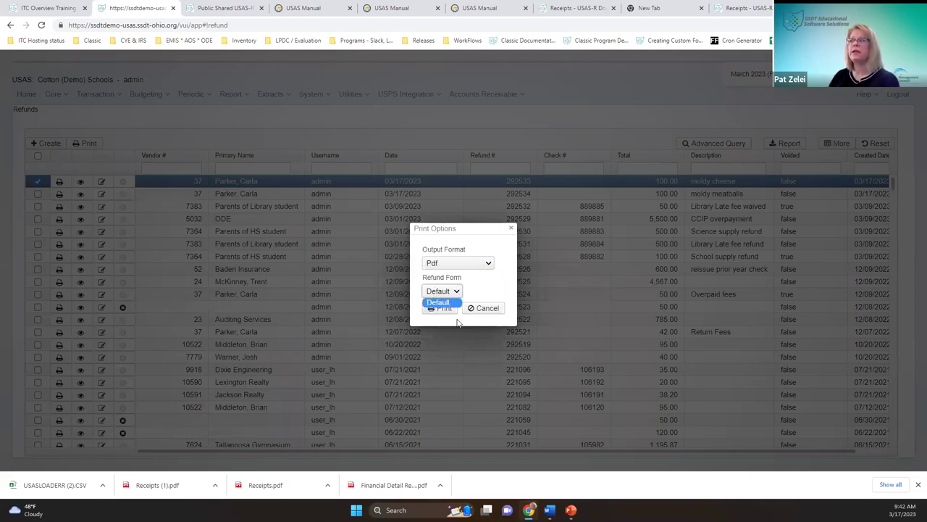
pyautogui.click(446, 311)
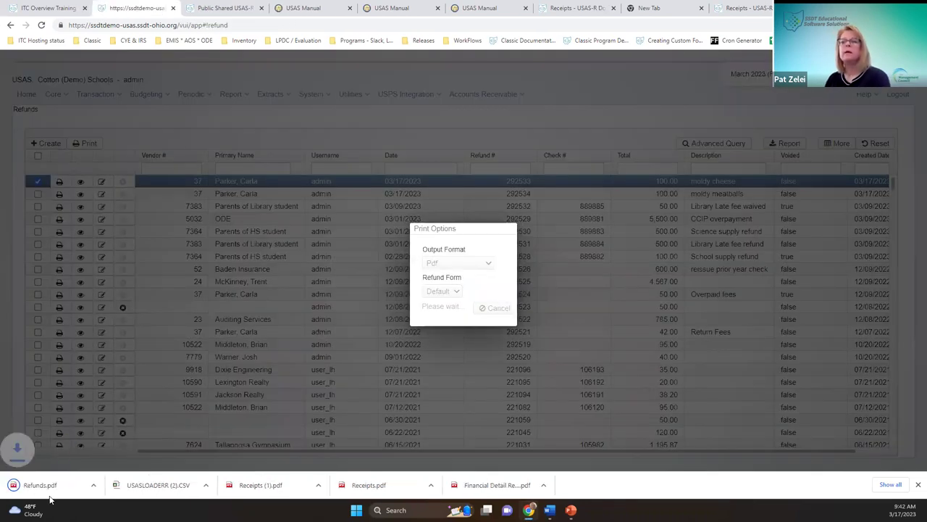
# Step: View the downloaded Refunds.pdf, close it and deselect the moldy cheese refund in the Refunds list
pyautogui.click(47, 488)
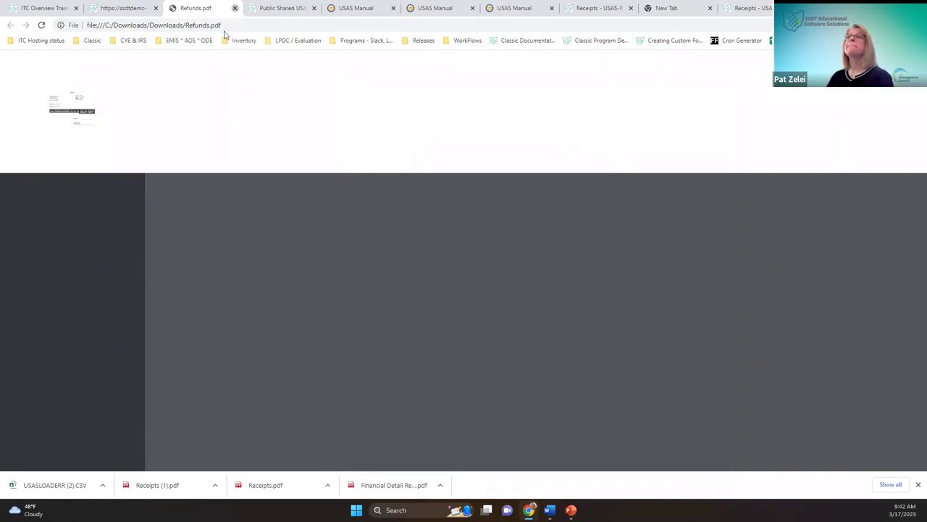
pyautogui.click(235, 9)
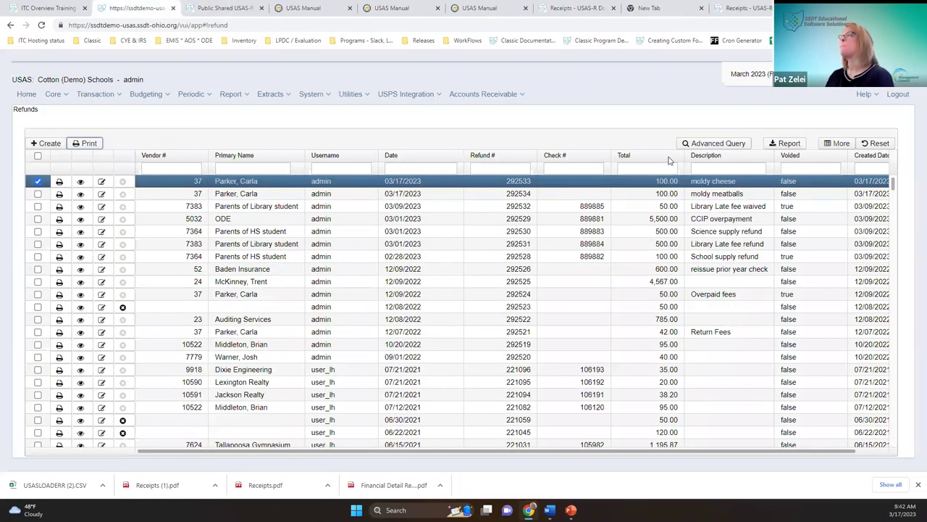
pyautogui.click(37, 182)
# Step: Generate a print file for the two unprinted 03/17/2023 refund checks in Disbursements, with PDF output and the Default check form
pyautogui.click(96, 95)
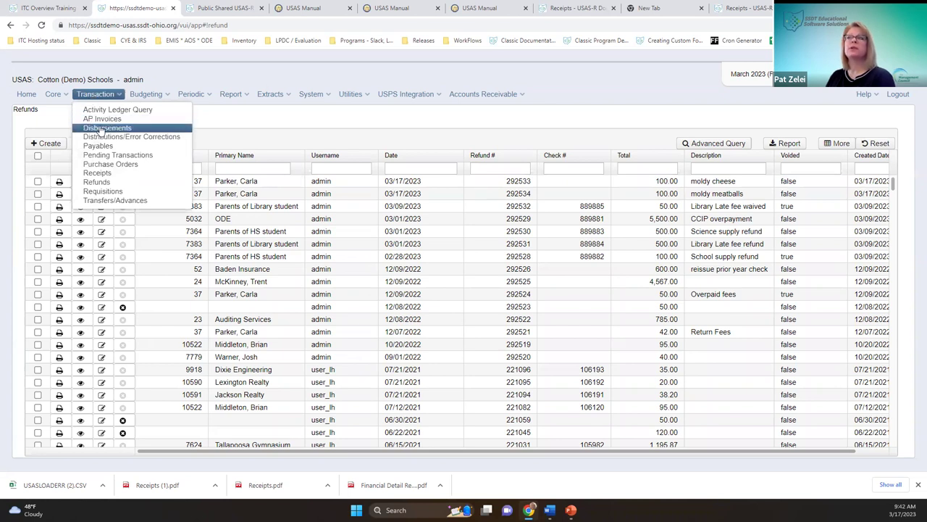
pyautogui.click(101, 128)
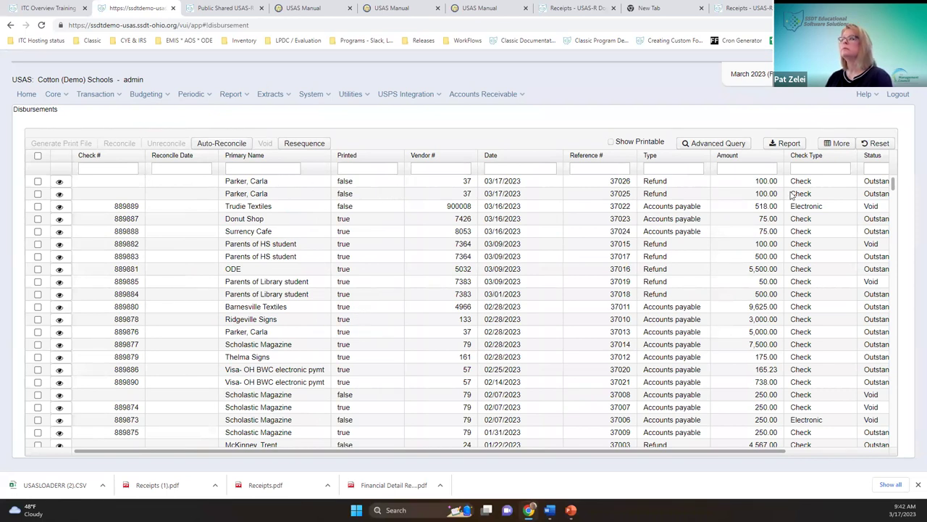
pyautogui.click(38, 181)
pyautogui.click(42, 193)
pyautogui.click(62, 144)
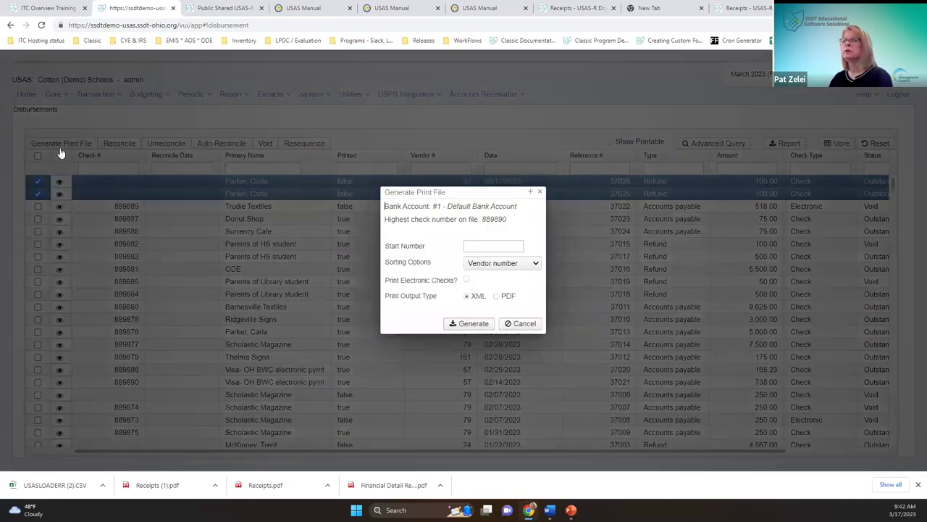
pyautogui.click(497, 296)
pyautogui.click(488, 312)
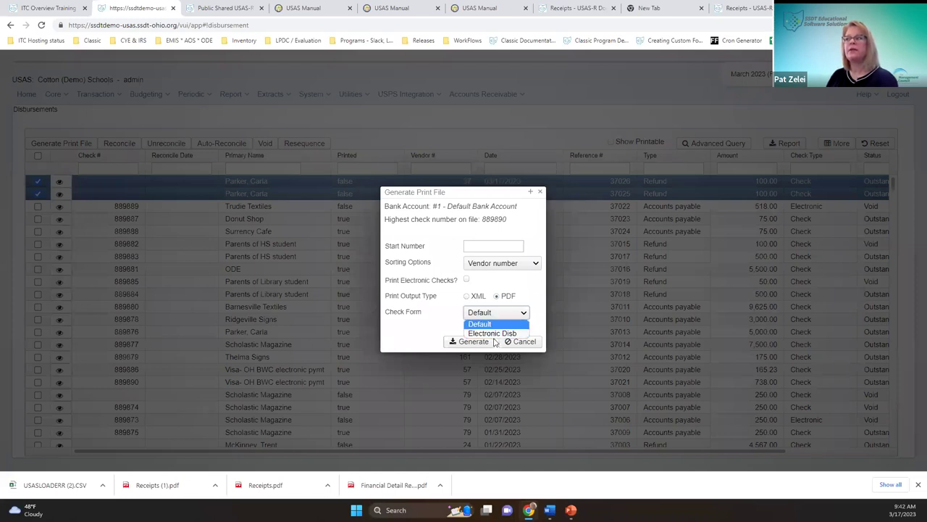
pyautogui.click(447, 318)
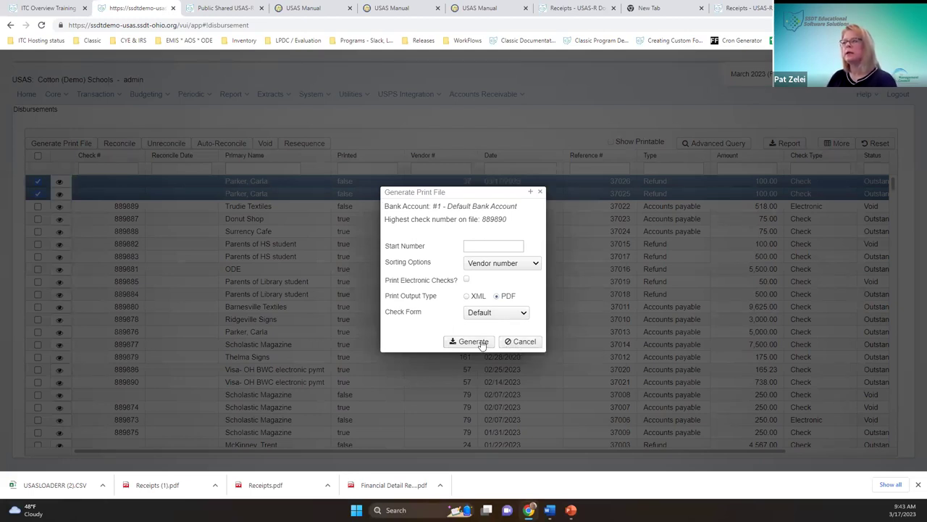
pyautogui.click(470, 341)
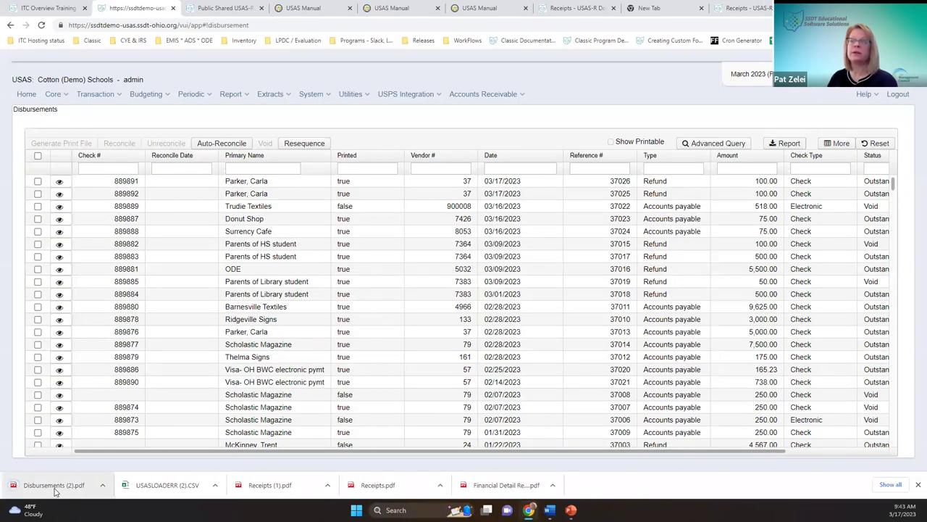
# Step: Review the refund checks in the downloaded Disbursements (2).pdf, close it and return to the Refunds list
pyautogui.click(58, 485)
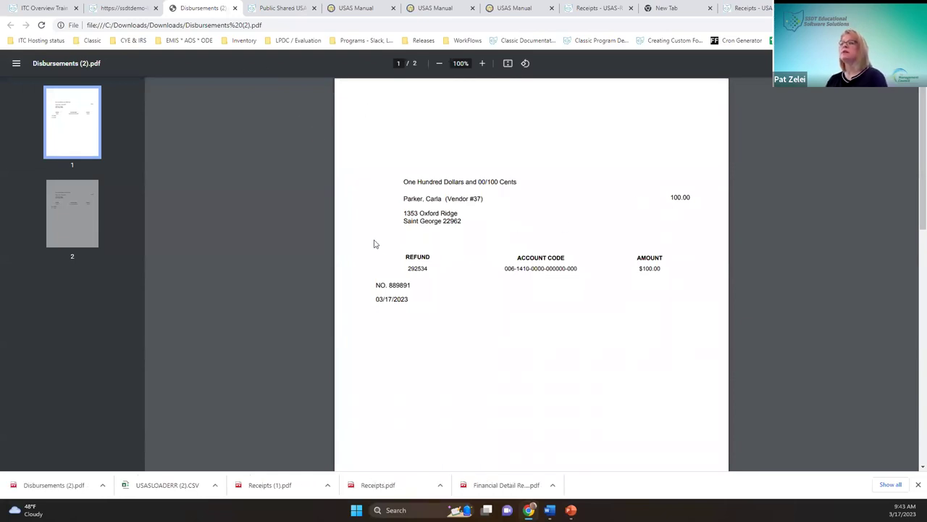
pyautogui.click(236, 8)
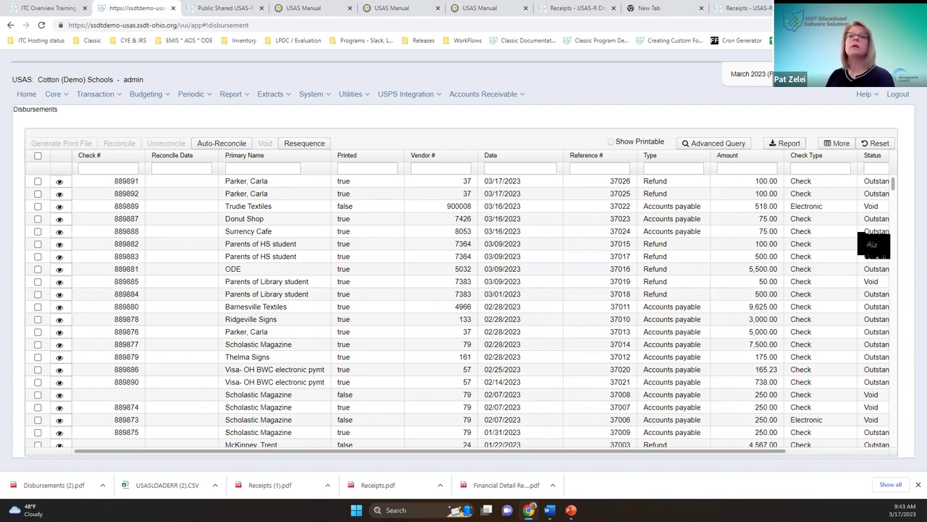
pyautogui.click(109, 95)
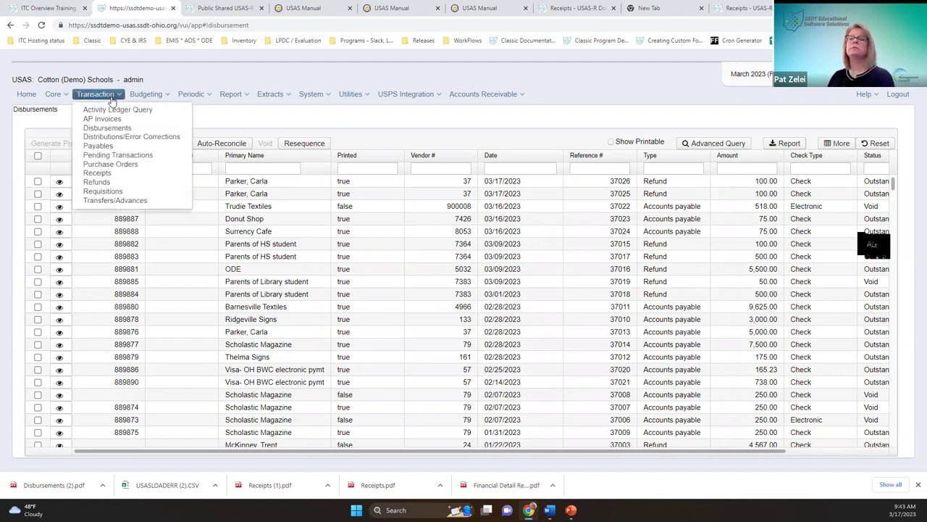
pyautogui.click(119, 184)
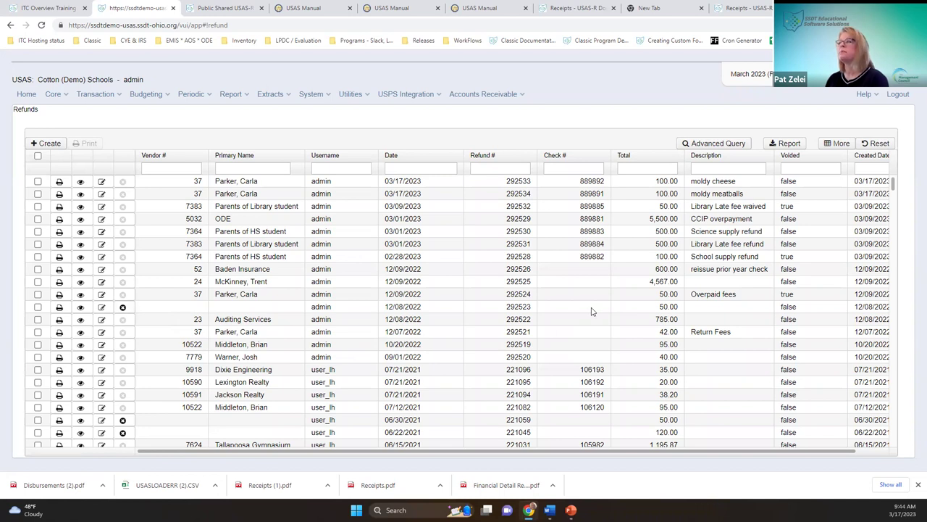
# Step: Delete the 12/08/2022 refund of 50.00 that has no vendor
pyautogui.click(122, 307)
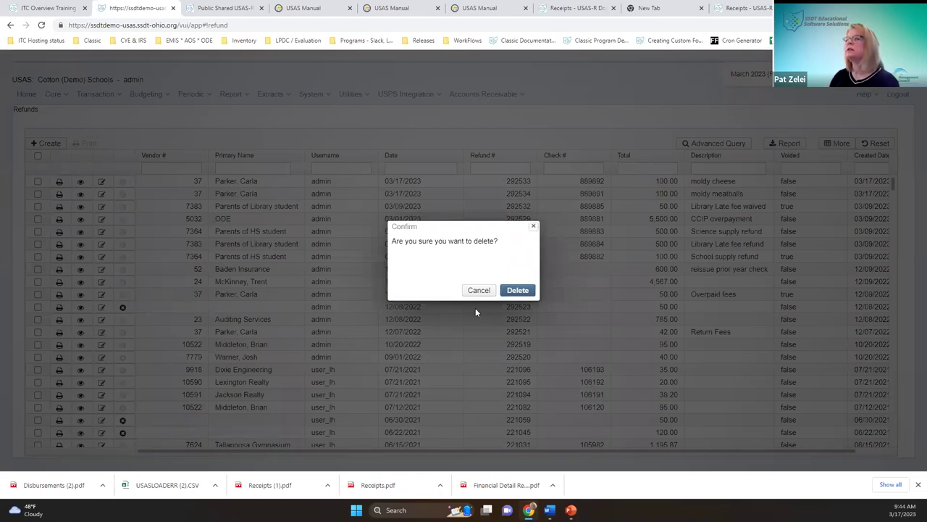
pyautogui.press('Escape')
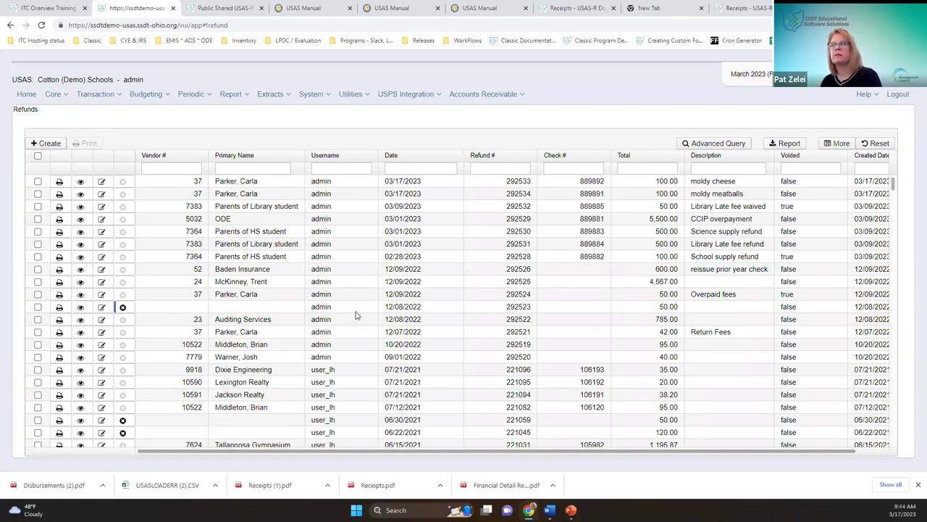
pyautogui.click(123, 308)
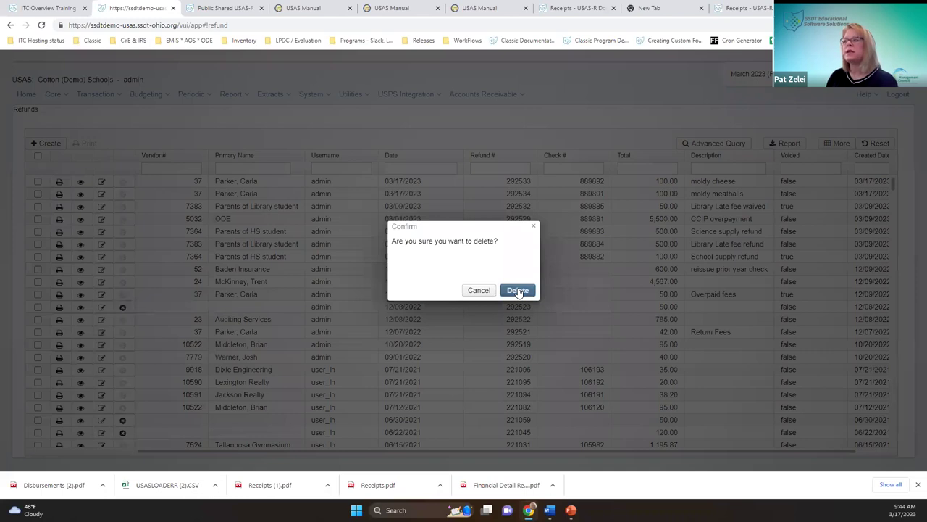
pyautogui.click(517, 289)
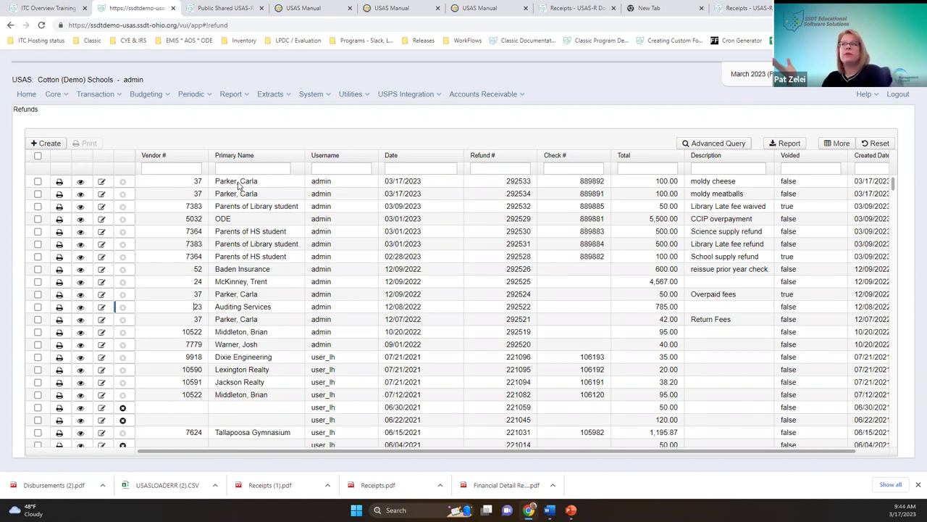
# Step: Void the first listed 03/17/2023 refund check in Disbursements with void date 3/17/23 and Void Invoice Items on
pyautogui.click(87, 95)
pyautogui.click(108, 128)
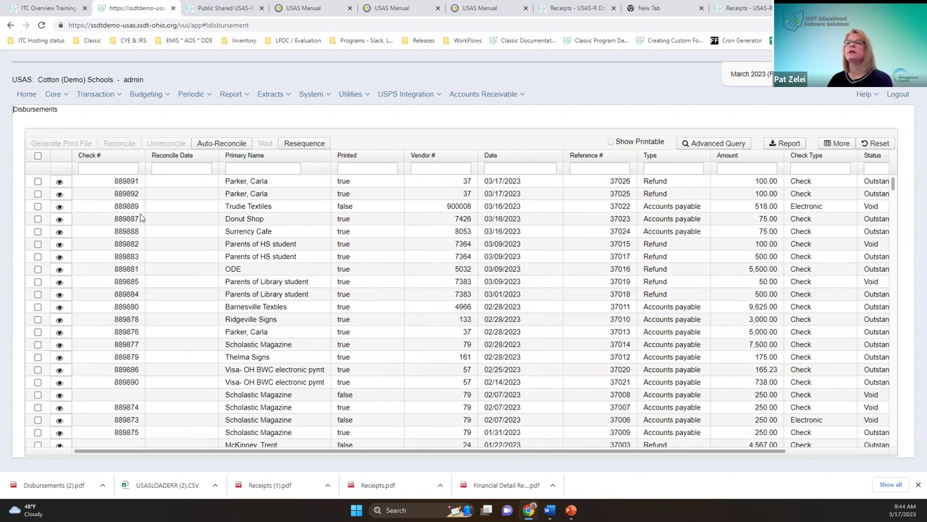
pyautogui.click(39, 181)
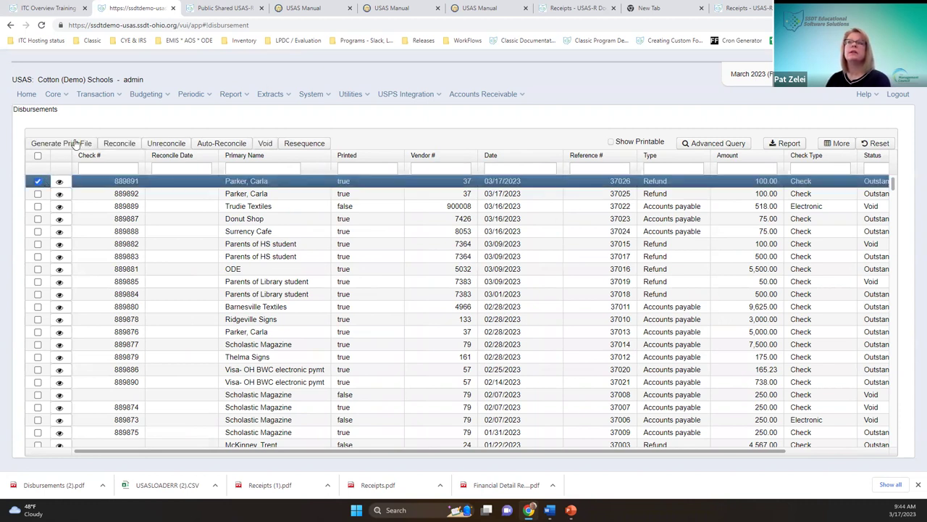
pyautogui.click(265, 144)
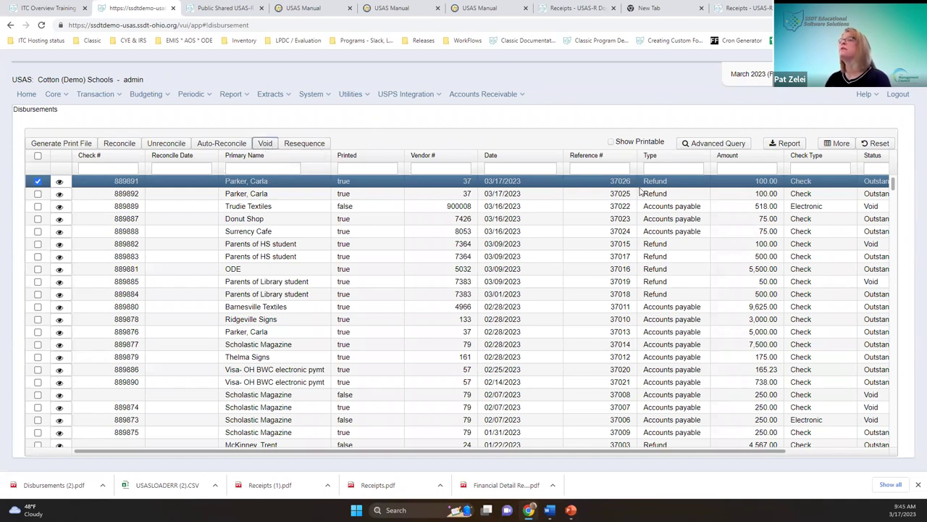
pyautogui.click(96, 94)
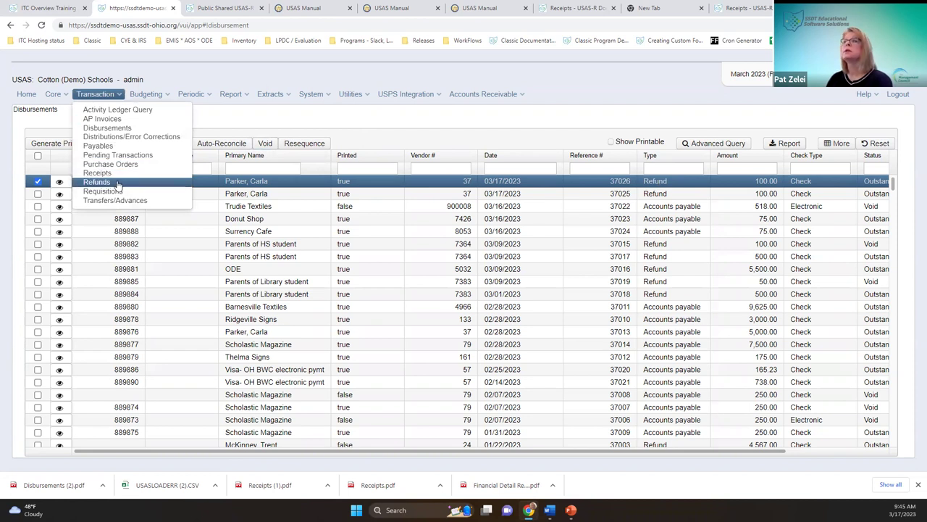
pyautogui.moveTo(312, 94)
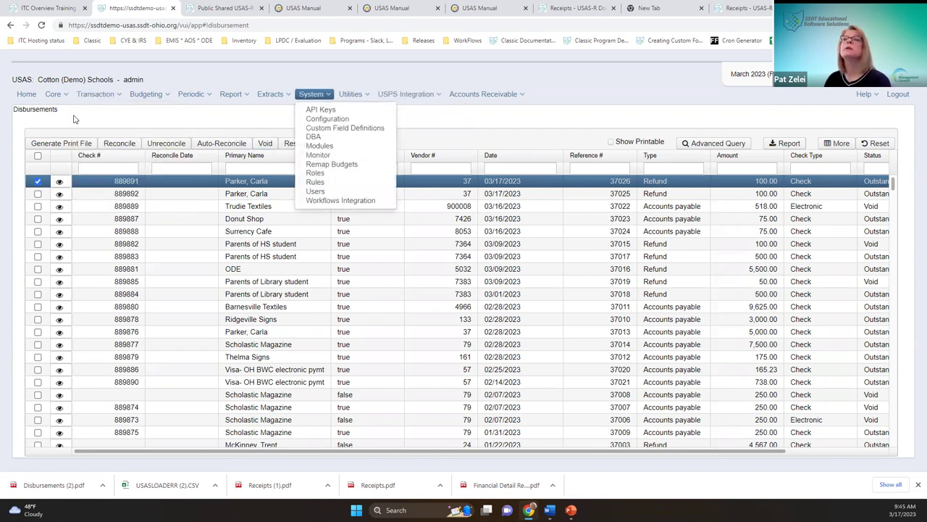
pyautogui.moveTo(94, 100)
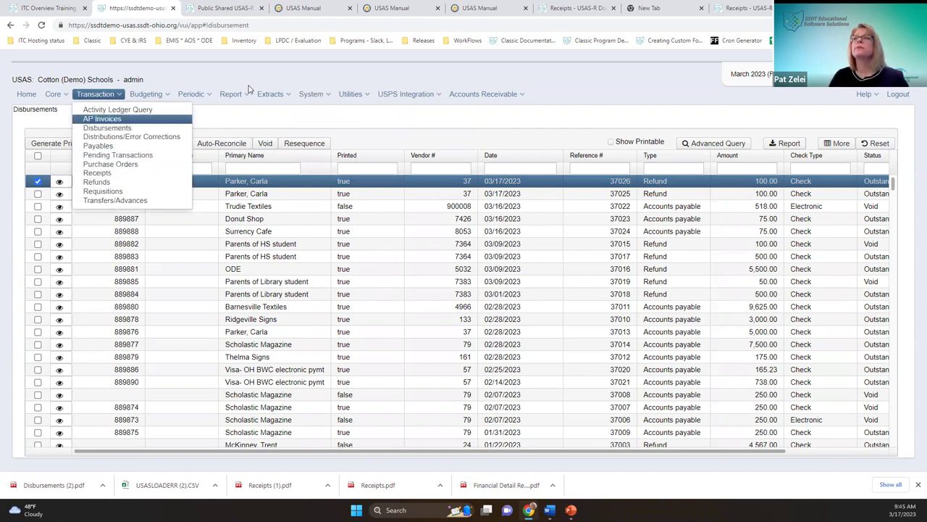
pyautogui.click(265, 144)
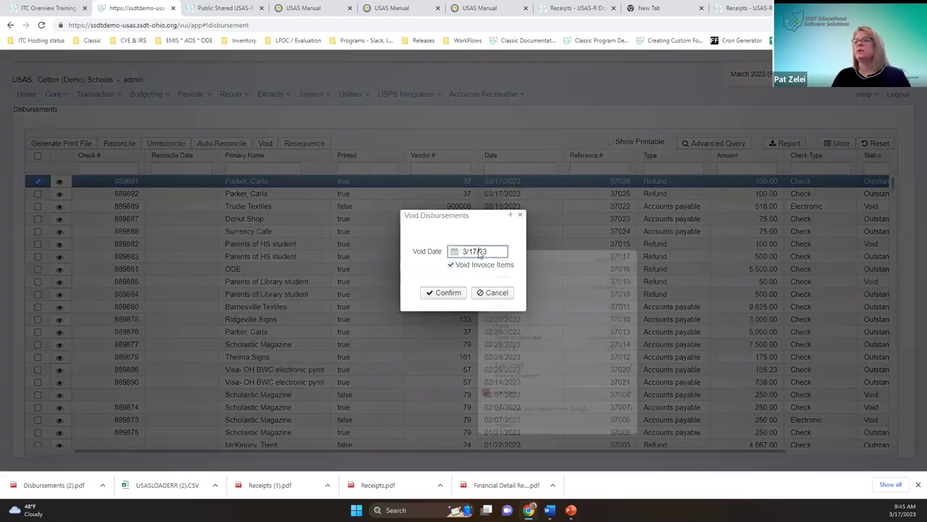
pyautogui.rightClick(479, 250)
pyautogui.press('Escape')
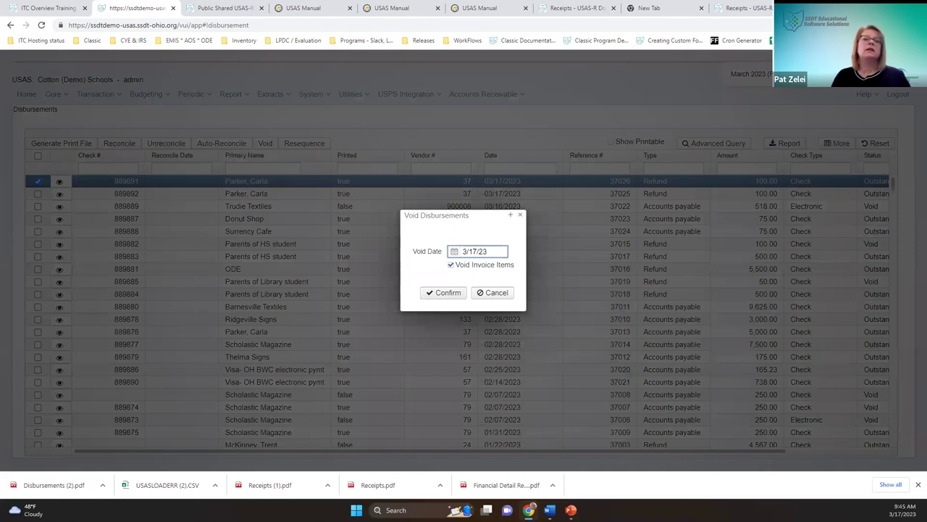
pyautogui.click(458, 295)
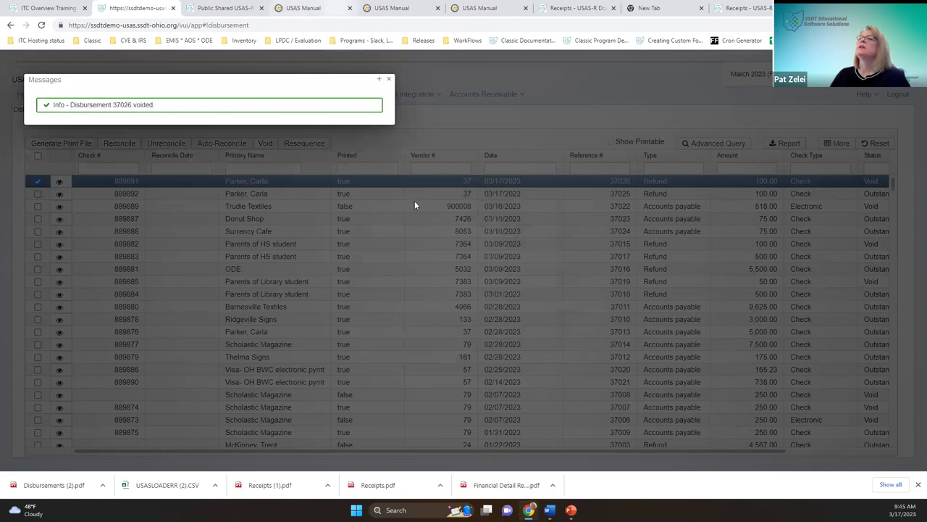
pyautogui.click(388, 79)
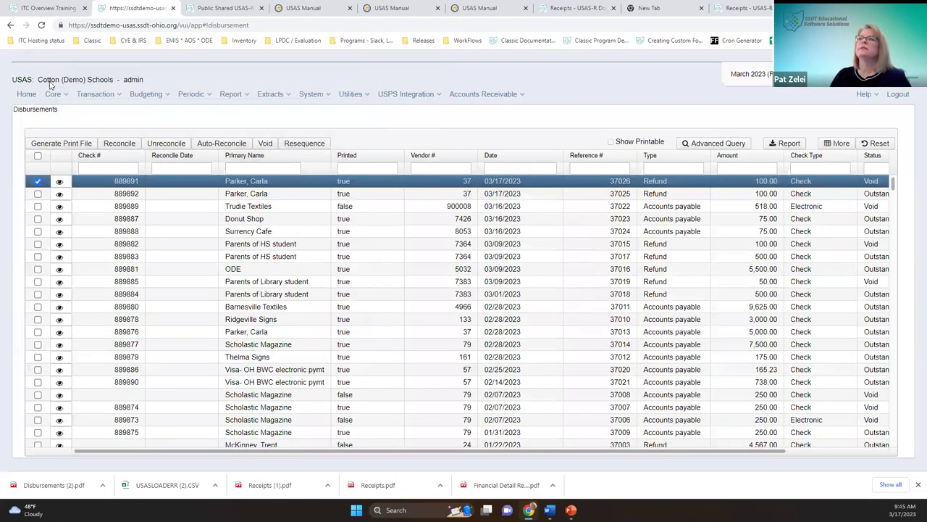
# Step: Inspect the voided moldy meatballs refund in view and edit mode, cancel the edit and close its window
pyautogui.click(85, 94)
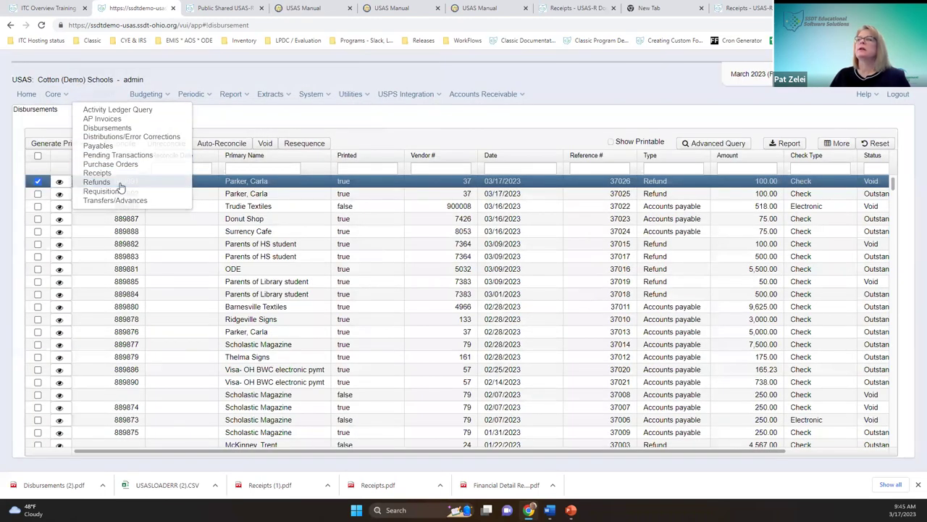
pyautogui.click(120, 182)
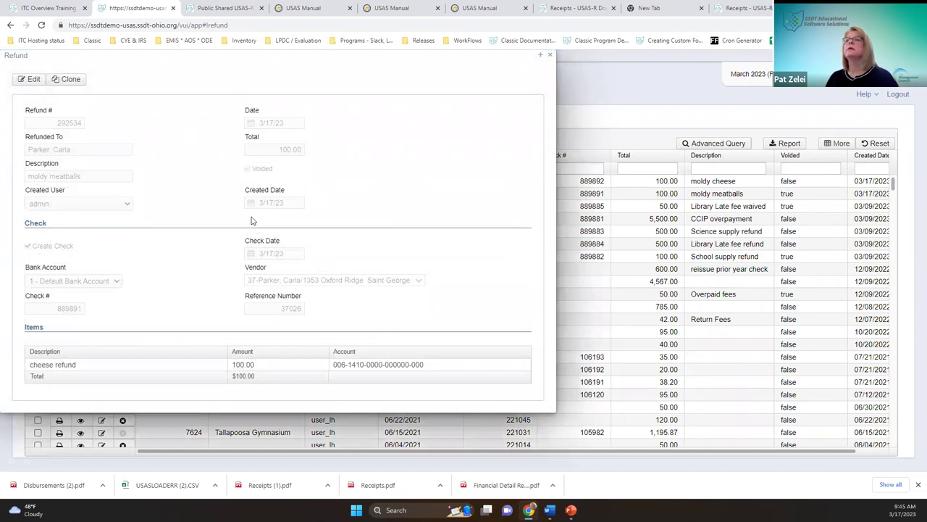
pyautogui.click(23, 78)
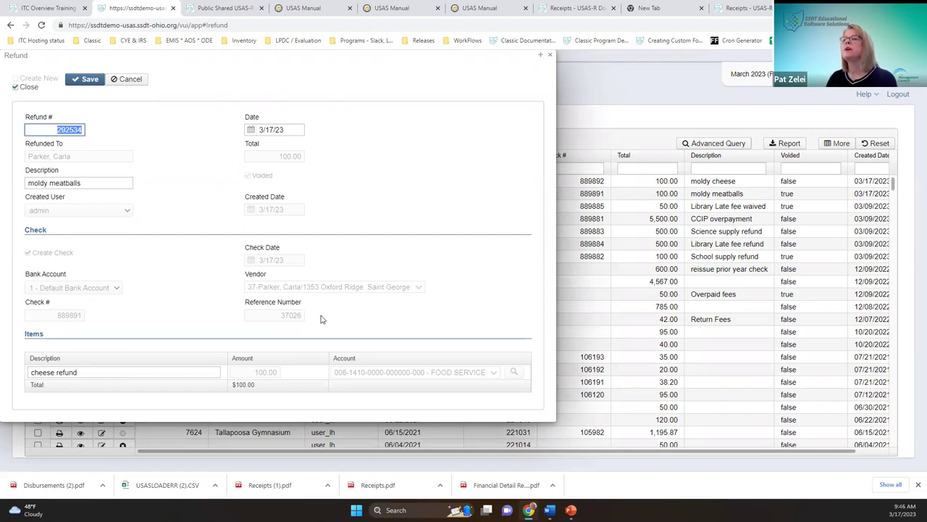
pyautogui.click(354, 56)
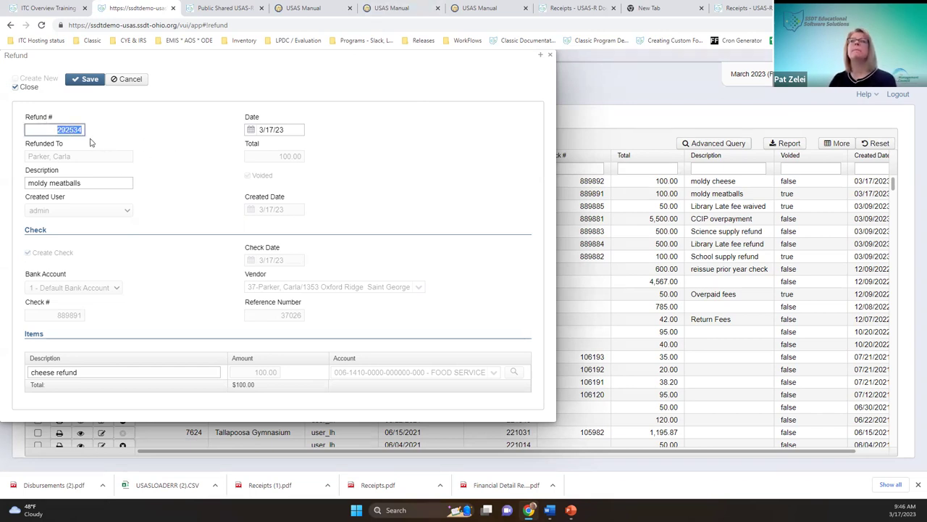
pyautogui.click(141, 79)
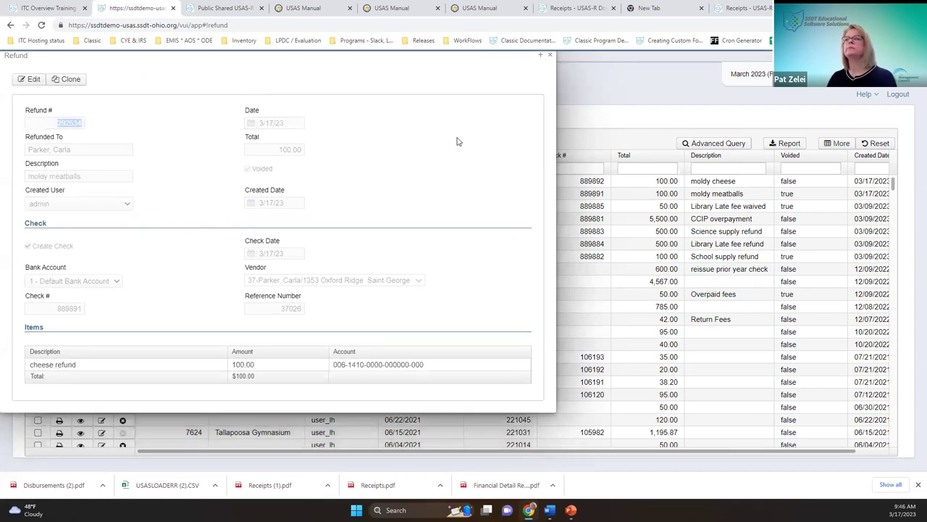
pyautogui.click(549, 55)
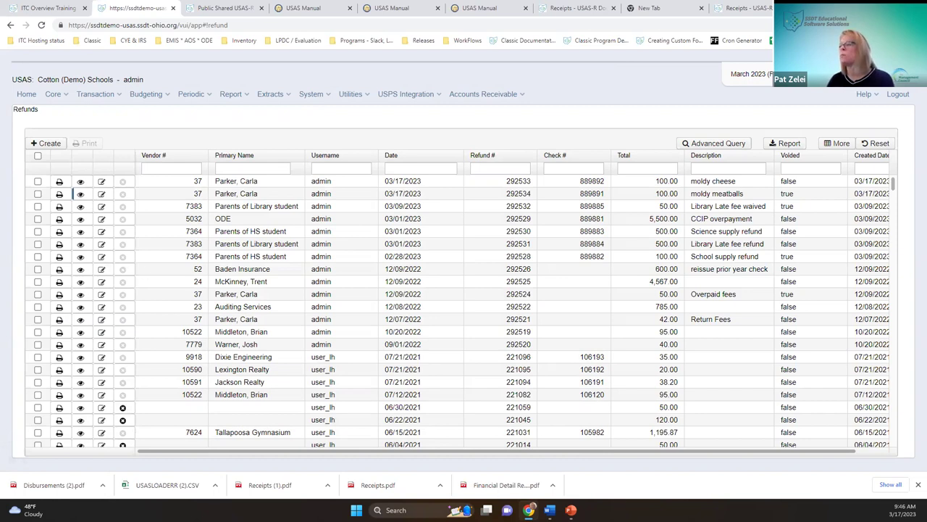
# Step: Switch to the USAS Overview.pptx presentation in PowerPoint and browse to the slides on editing, cloning and deleting refunds
pyautogui.moveTo(572, 507)
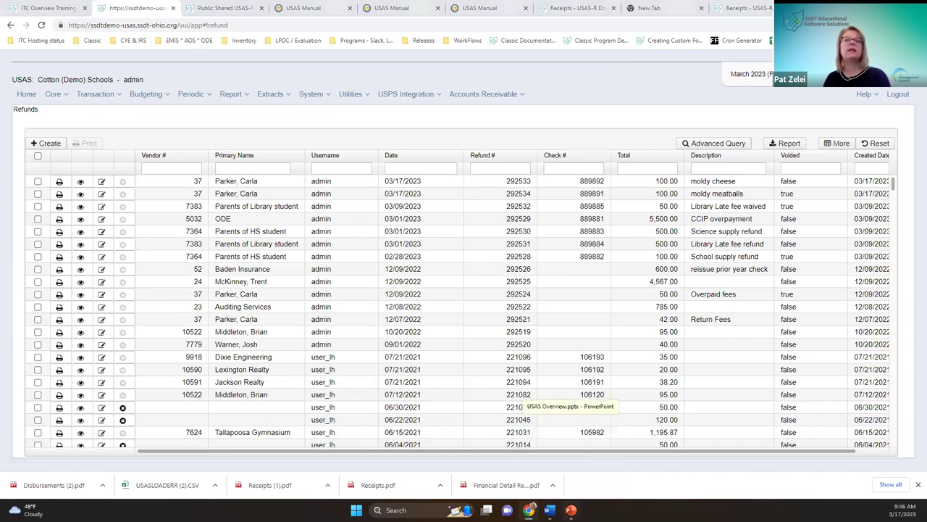
pyautogui.click(571, 509)
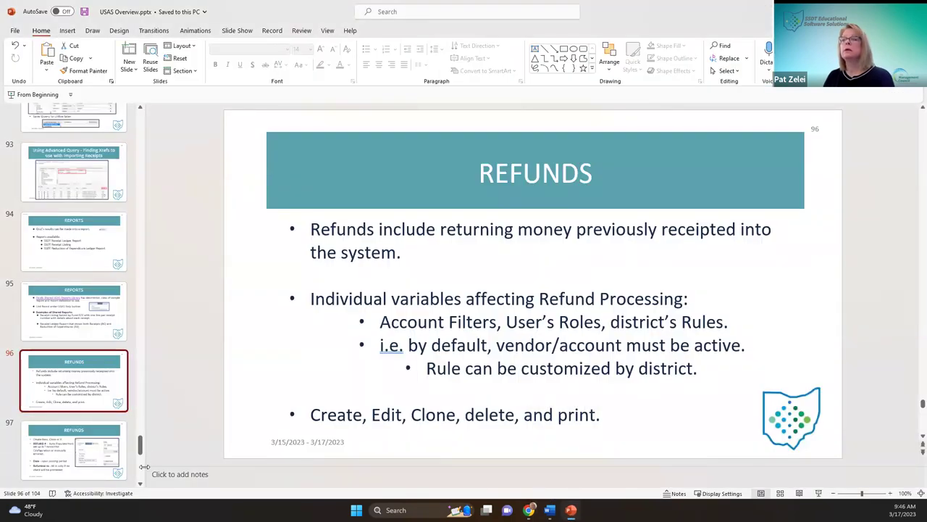
pyautogui.scroll(-4, 85, 413)
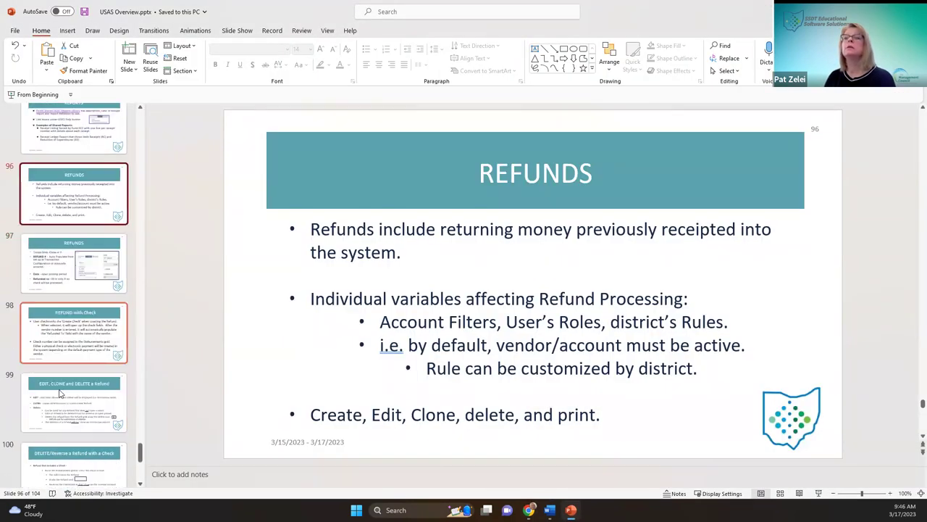